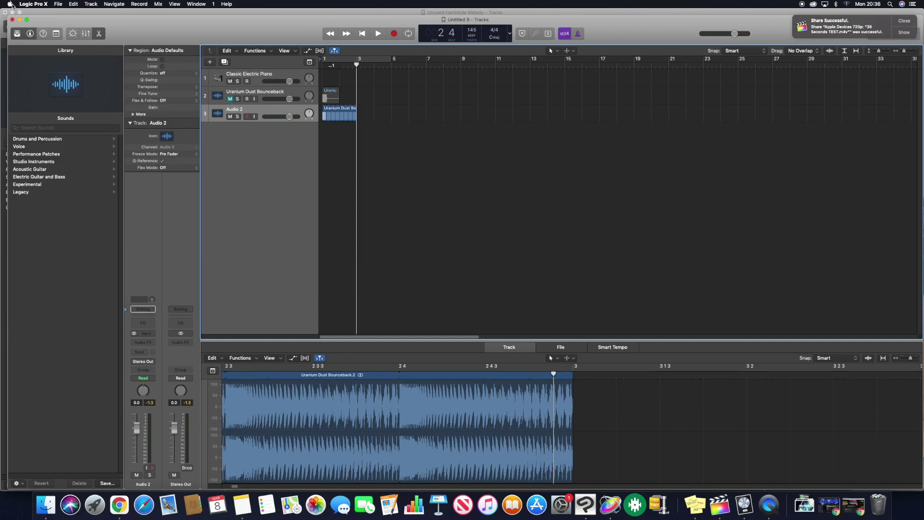
# Play the existing Uranium Dust Bounceback audio from the beginning of the project to hear the target kick sound
pyautogui.press('Return')
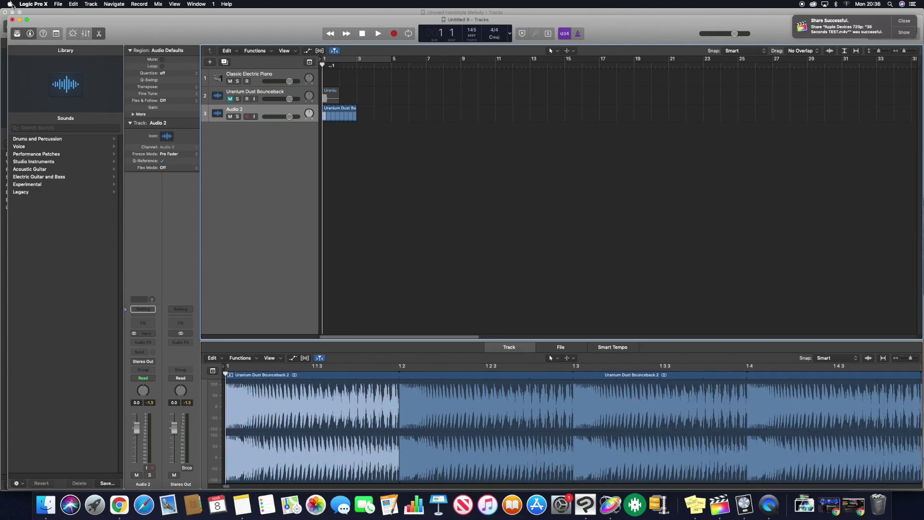
pyautogui.press('space')
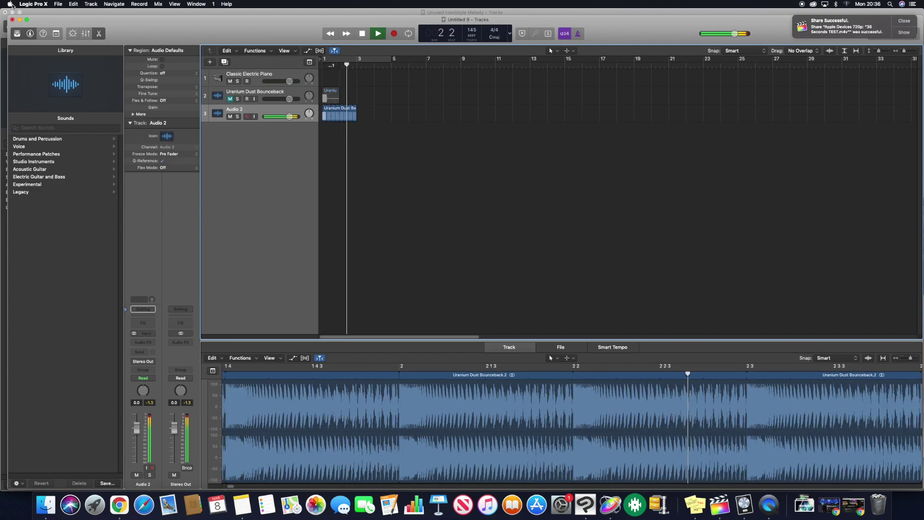
pyautogui.press('space')
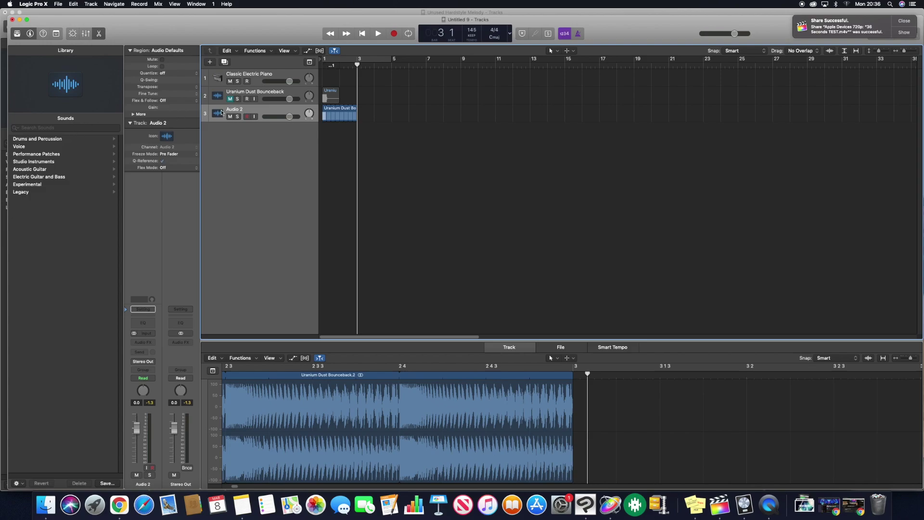
# Add one software instrument track and load the Boutique 909 drum kit by searching the sound library for 909
pyautogui.click(209, 61)
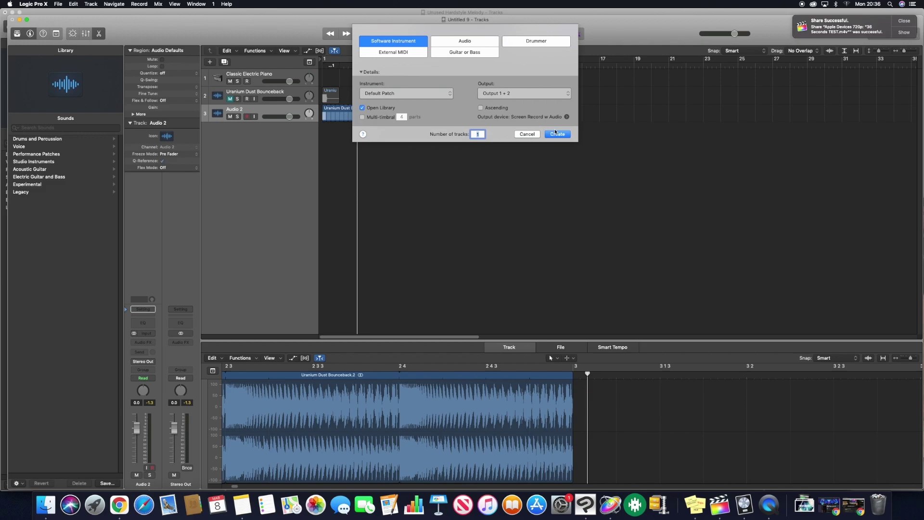
pyautogui.press('Return')
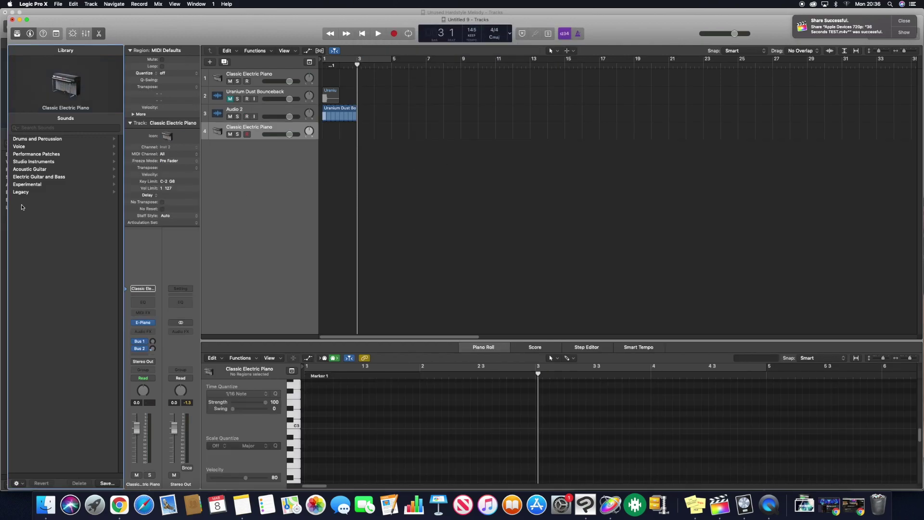
pyautogui.click(56, 131)
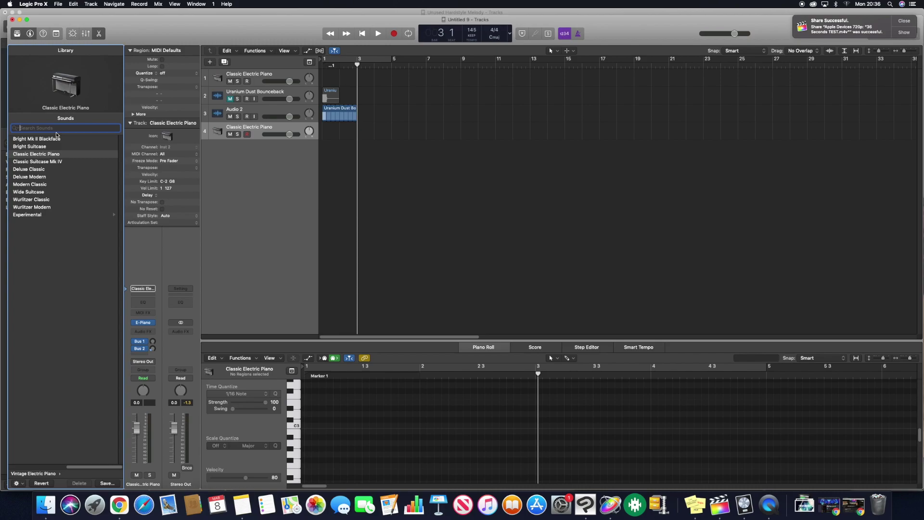
pyautogui.write('909')
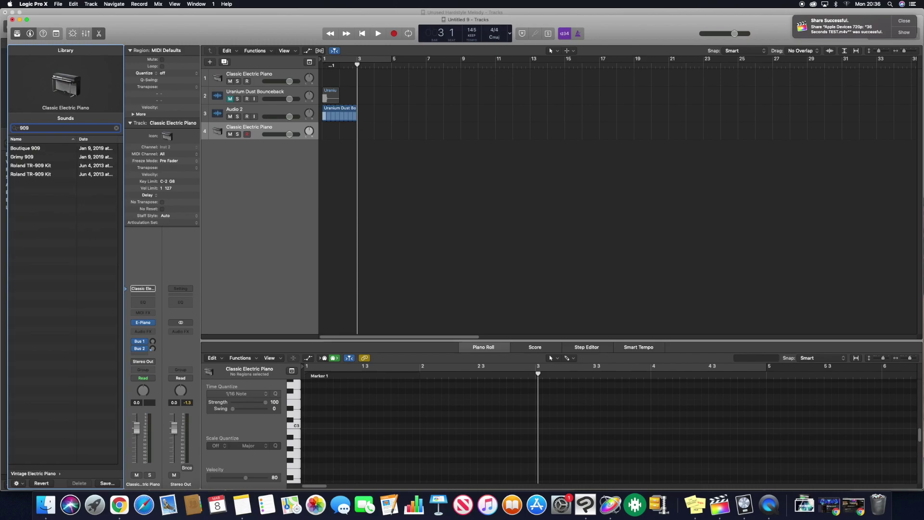
pyautogui.click(46, 149)
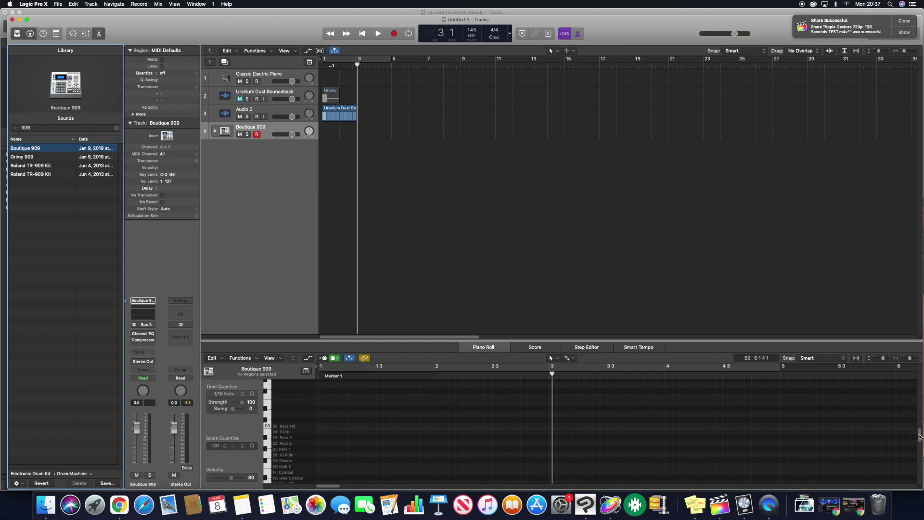
# Look through the Boutique 909 kit's drum sounds in the piano roll and audition Kick 1
pyautogui.moveTo(920, 435); pyautogui.dragTo(920, 460)
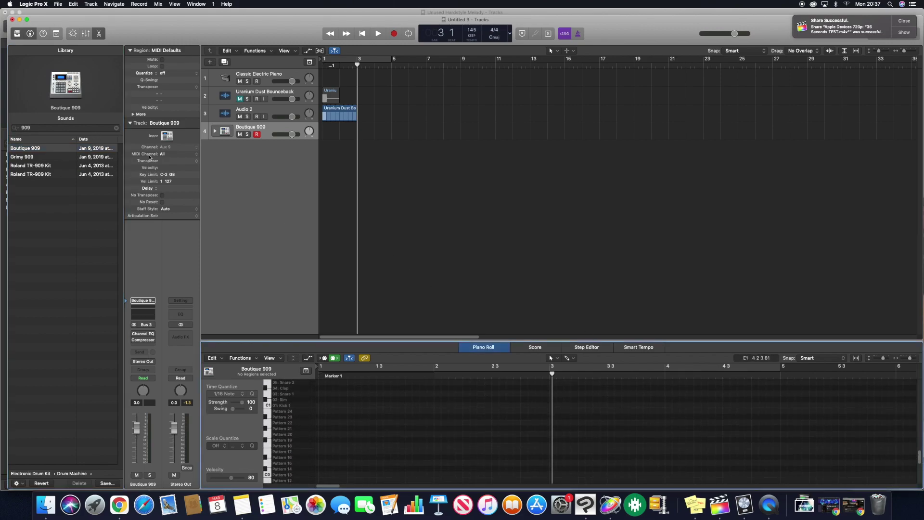
pyautogui.moveTo(920, 460); pyautogui.dragTo(920, 470)
pyautogui.scroll(8, 337, 433)
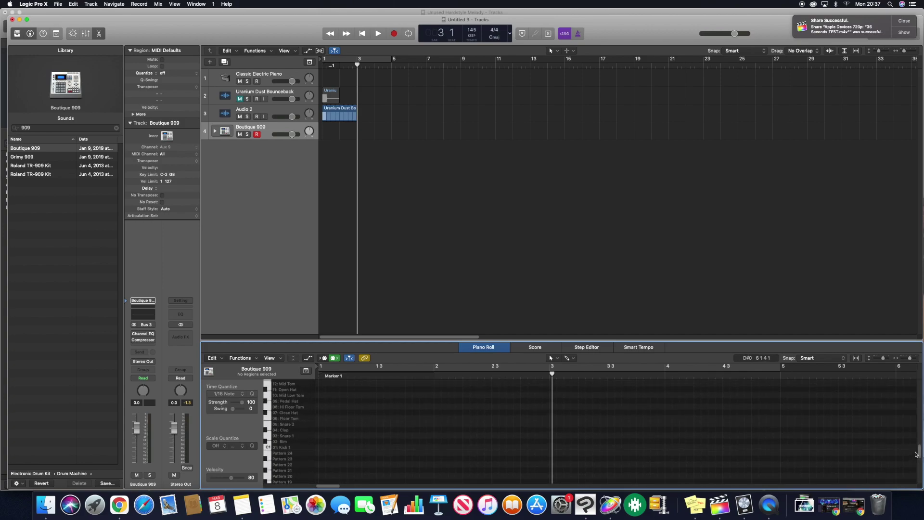
pyautogui.click(268, 449)
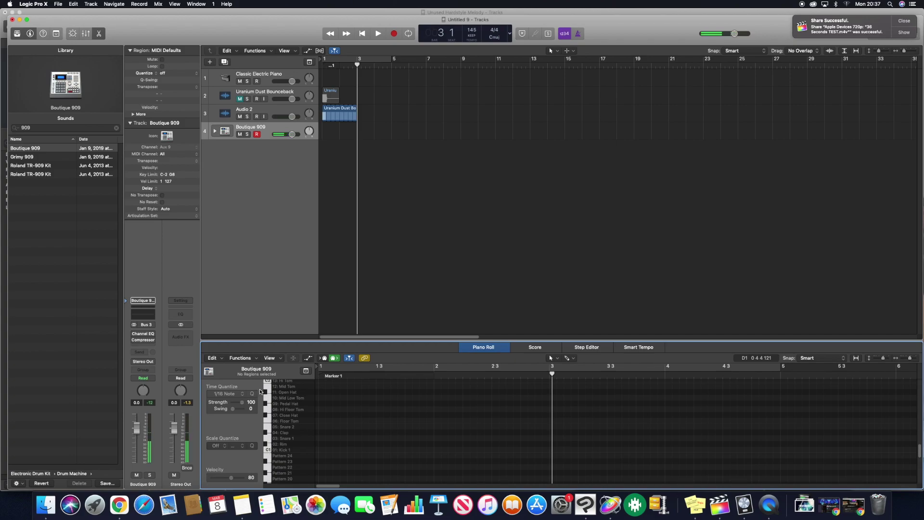
# Create an empty MIDI region at bar 1 on the Boutique 909 track
pyautogui.click(322, 66)
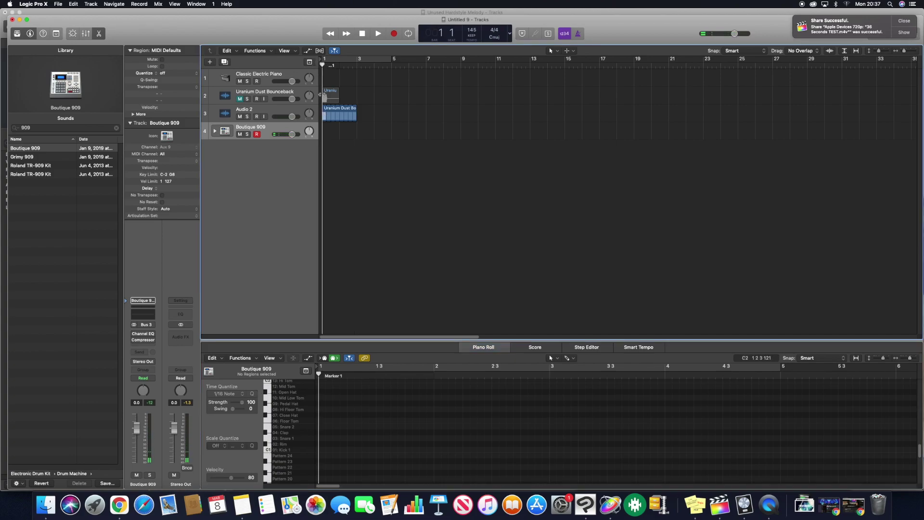
pyautogui.rightClick(326, 133)
pyautogui.click(384, 135)
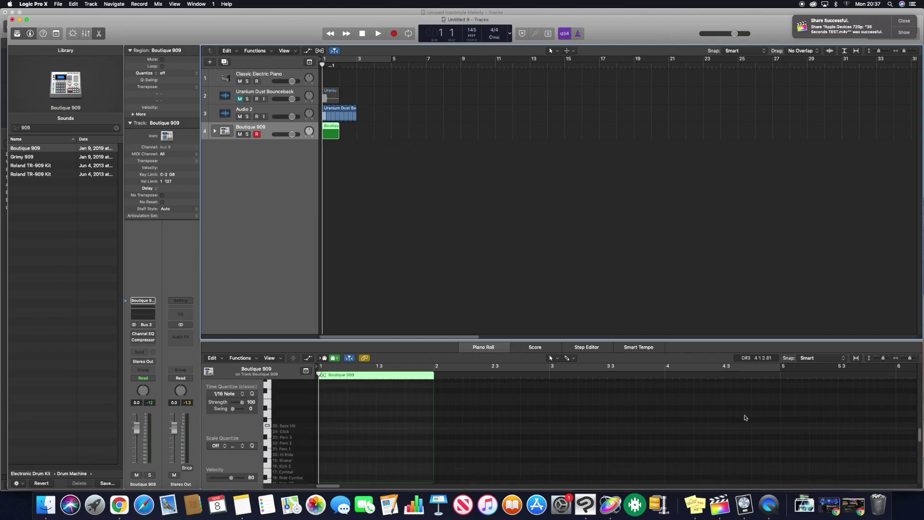
# Audition Kick 2 and add a Kick 2 note at bar 1, stretched across the full one-bar region
pyautogui.moveTo(919, 437); pyautogui.dragTo(919, 449)
pyautogui.scroll(2, 267, 418)
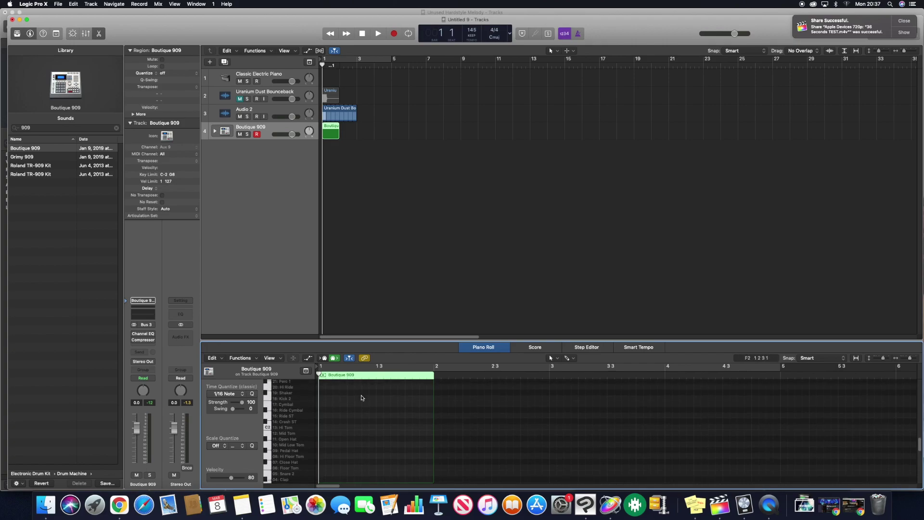
pyautogui.click(268, 401)
pyautogui.click(322, 399)
pyautogui.moveTo(330, 400); pyautogui.dragTo(431, 404)
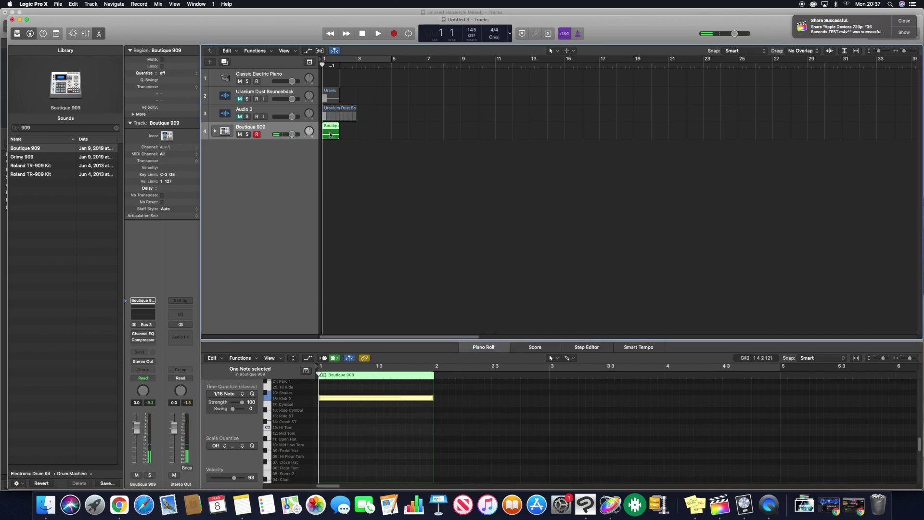
# Bounce the Boutique 909 region in place to a new track, muting the source and using overload protection only
pyautogui.rightClick(329, 134)
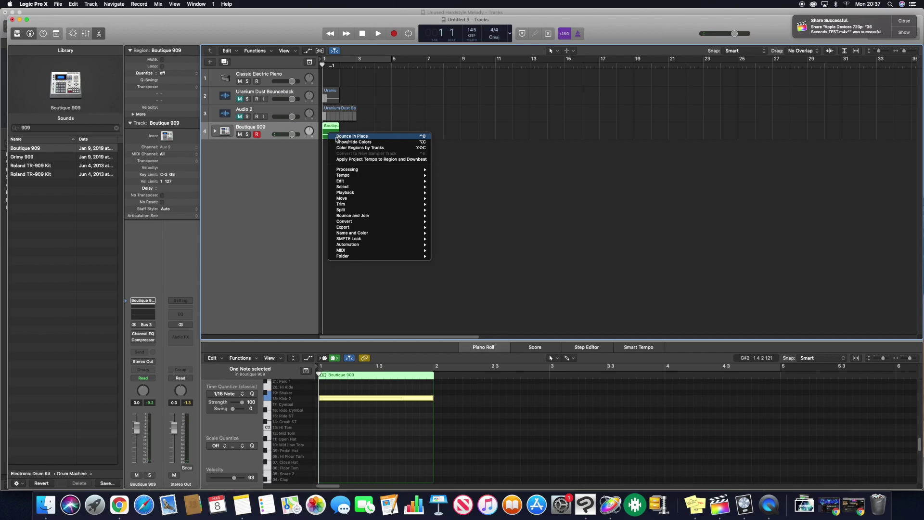
pyautogui.click(339, 137)
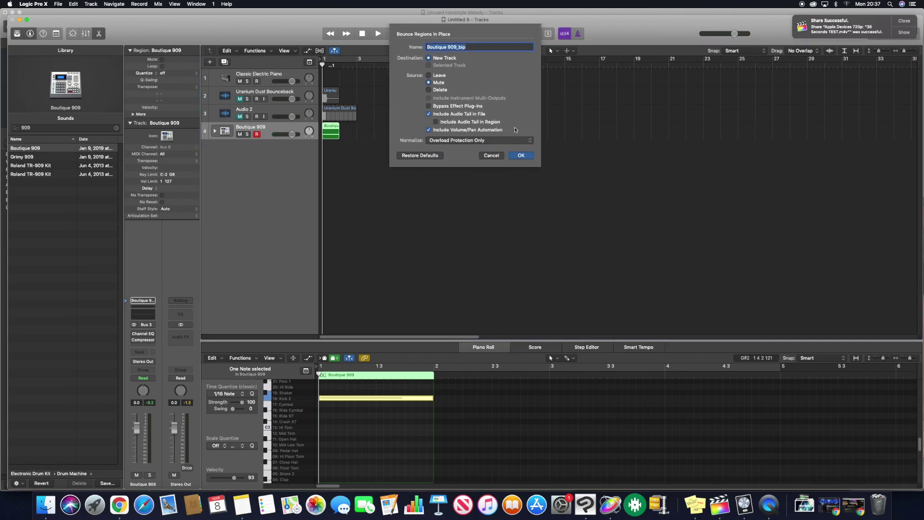
pyautogui.click(521, 155)
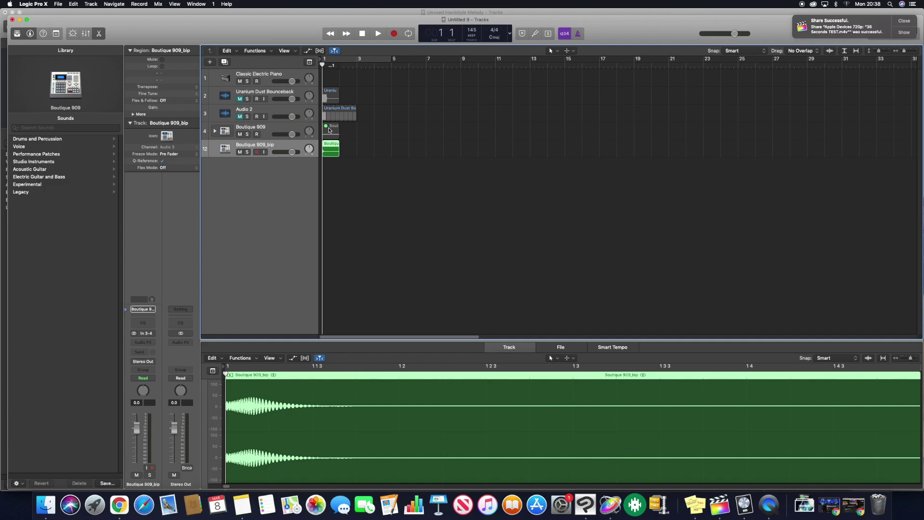
# Solo the bounced kick track and insert a Clip Distortion effect on it, placing its window clear of the track list
pyautogui.click(247, 152)
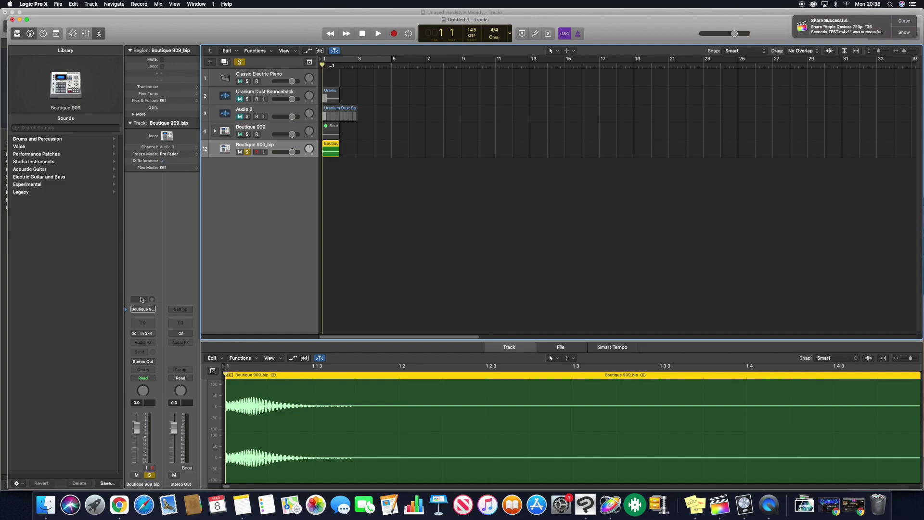
pyautogui.click(150, 341)
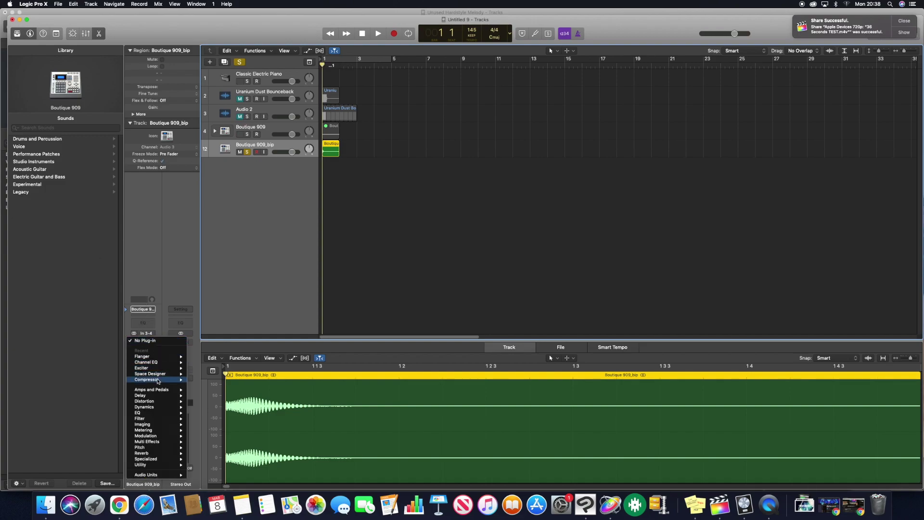
pyautogui.moveTo(170, 402)
pyautogui.moveTo(218, 407)
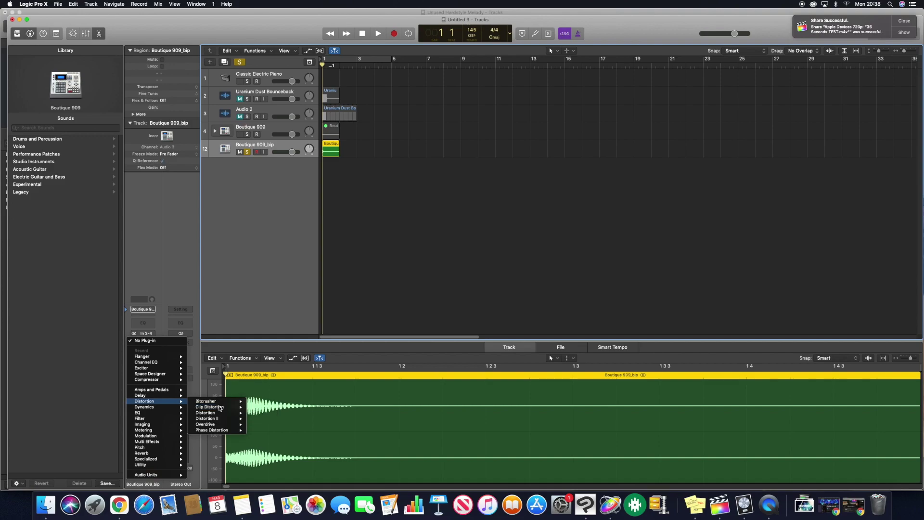
pyautogui.click(261, 407)
pyautogui.moveTo(130, 29); pyautogui.dragTo(437, 170)
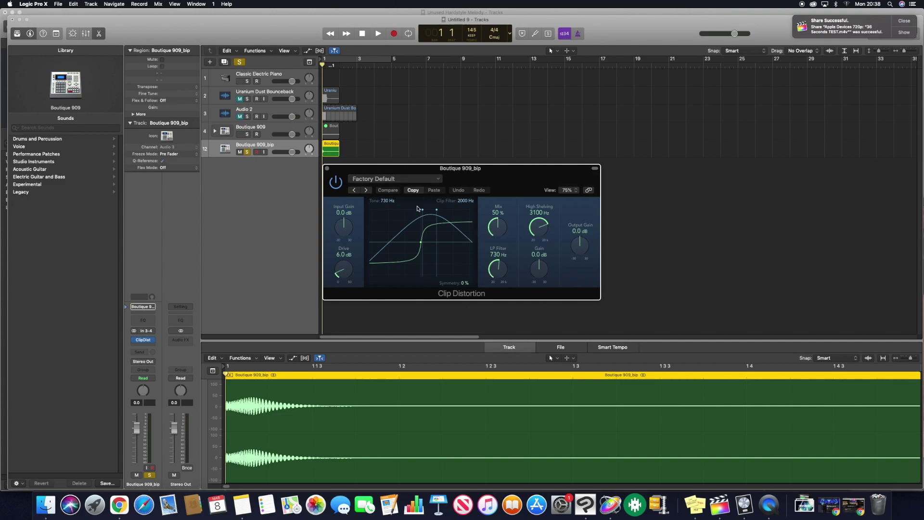
# Set the Clip Distortion Tone to 90 Hz and Drive to 12.5 dB, and play the kick to check it
pyautogui.moveTo(422, 210); pyautogui.dragTo(393, 220)
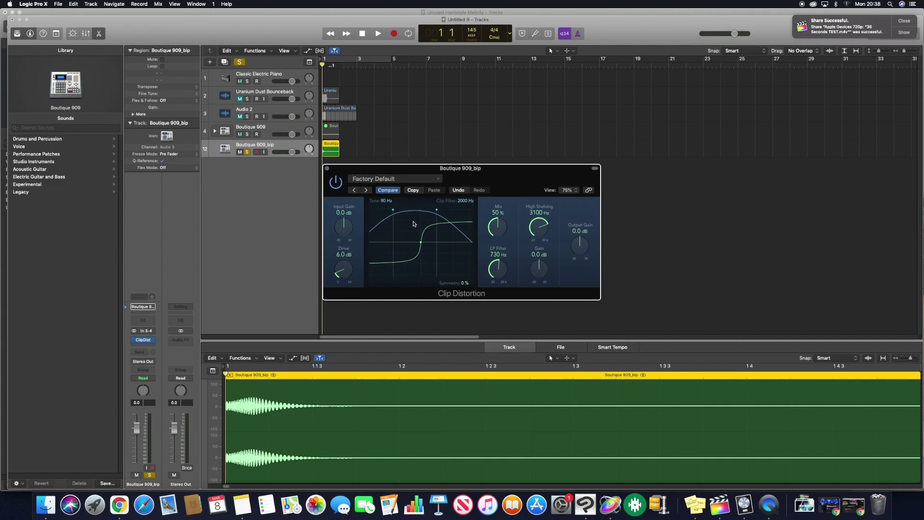
pyautogui.moveTo(338, 272); pyautogui.dragTo(338, 258)
pyautogui.press('space')
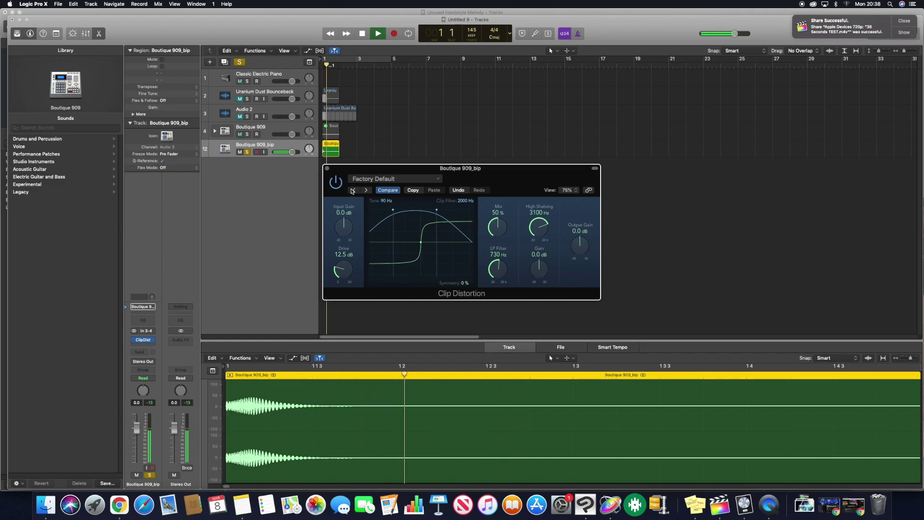
pyautogui.press('space')
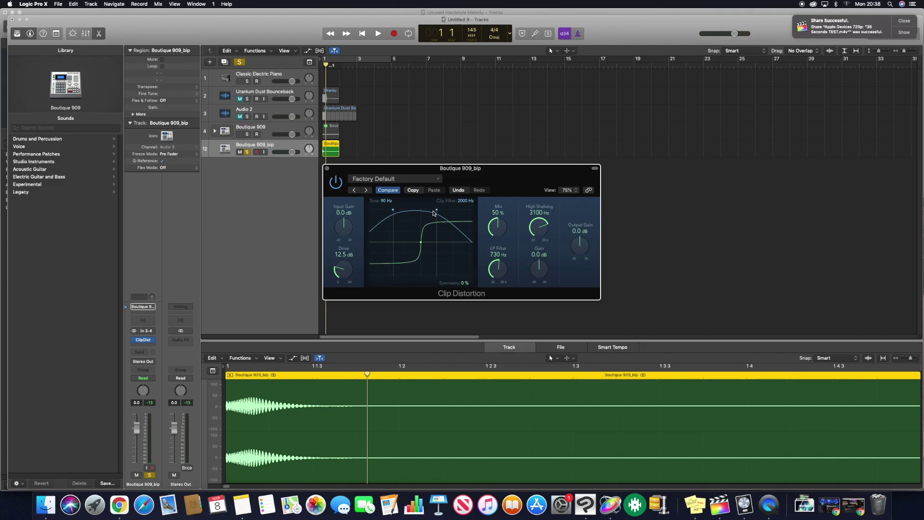
# Set the Clip Filter to 2200 Hz and Drive to 40 dB, and play the kick from the start
pyautogui.moveTo(436, 210); pyautogui.dragTo(438, 210)
pyautogui.moveTo(339, 270); pyautogui.dragTo(348, 212)
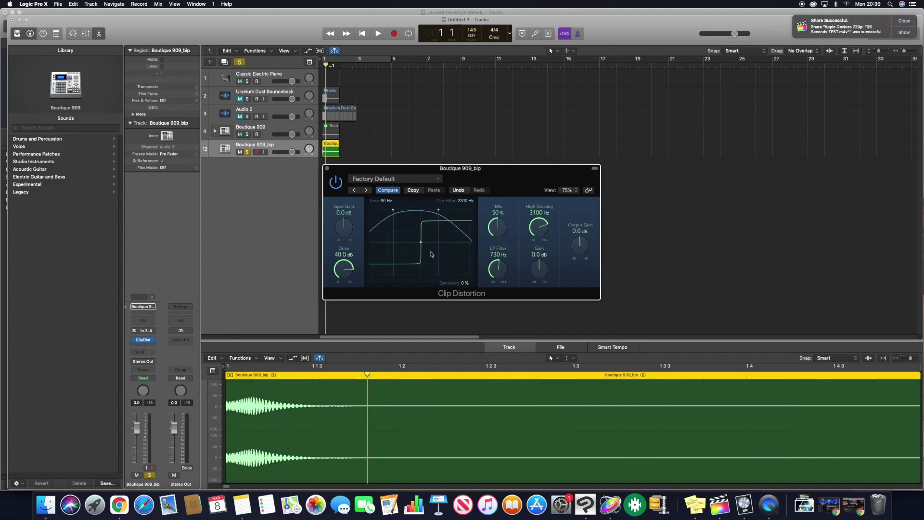
pyautogui.moveTo(422, 244); pyautogui.dragTo(424, 244)
pyautogui.press('Return')
pyautogui.press('space')
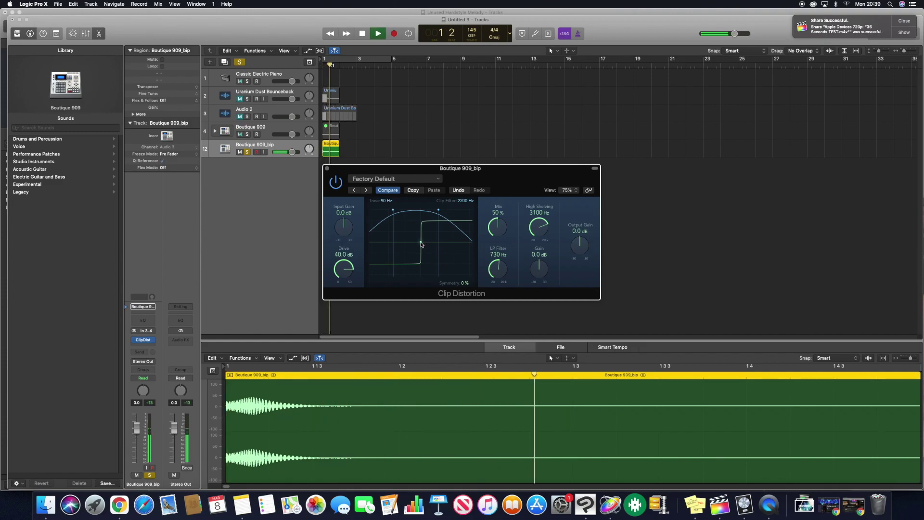
pyautogui.press('space')
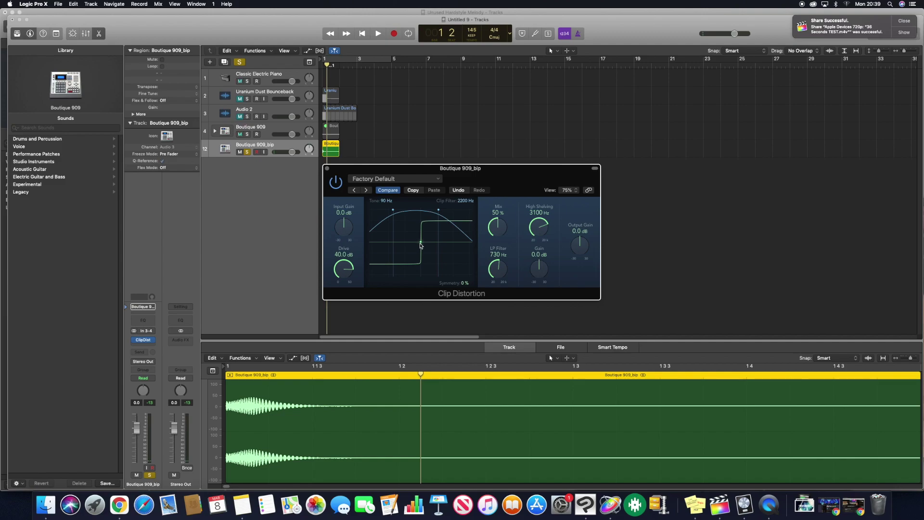
# Set the distortion Symmetry to +66 %, comparing it by ear with +100 % during playback
pyautogui.moveTo(420, 244); pyautogui.dragTo(423, 266)
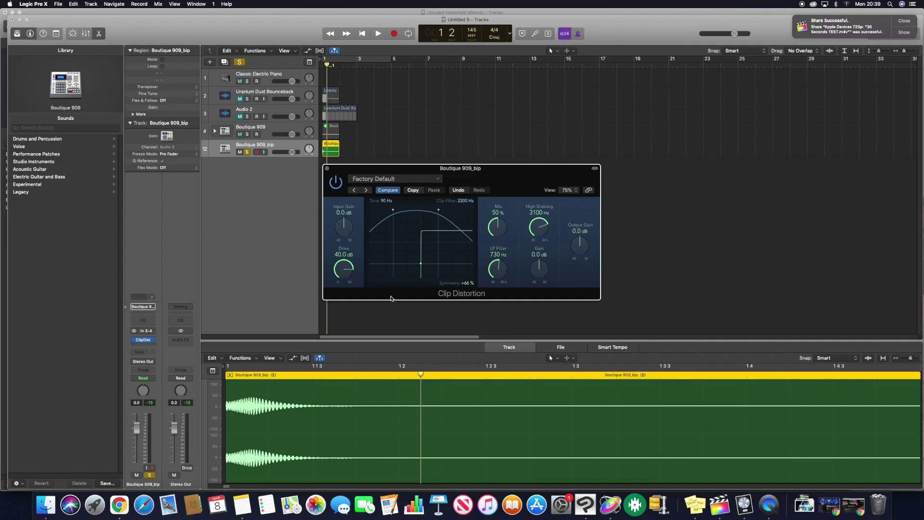
pyautogui.press('space')
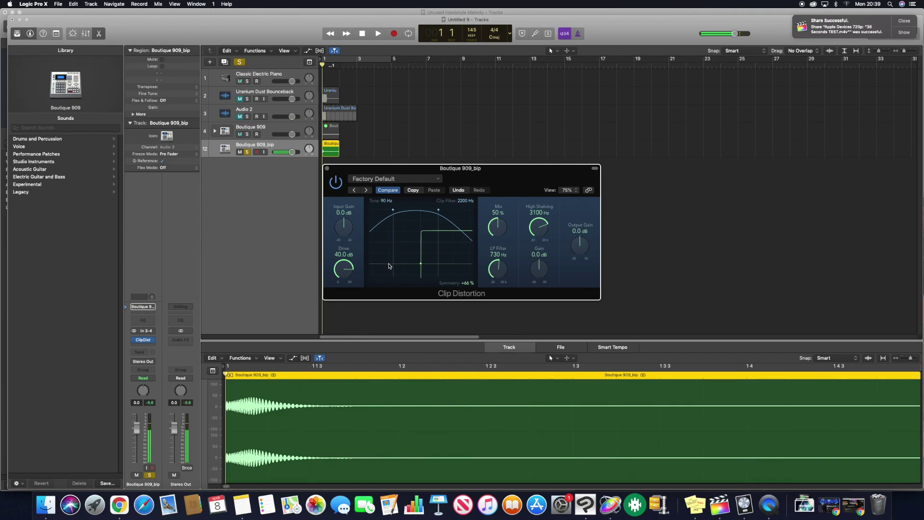
pyautogui.press('space')
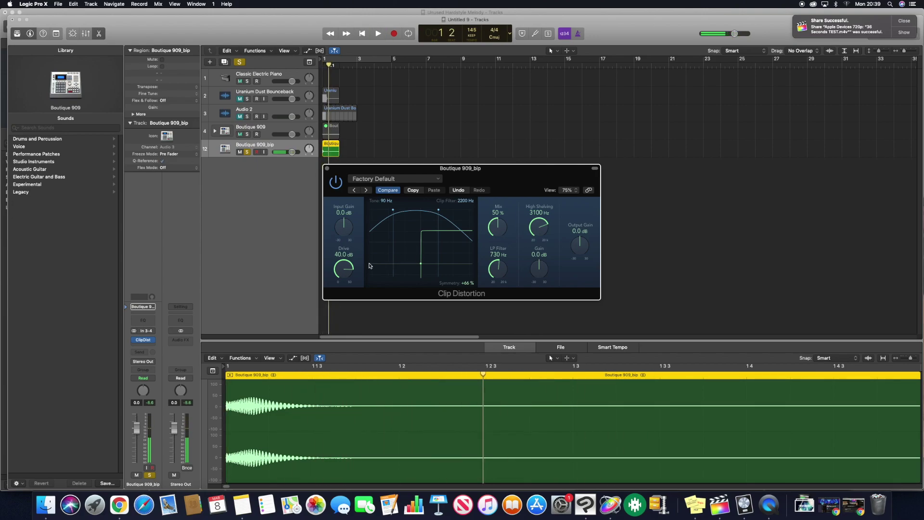
pyautogui.moveTo(423, 272); pyautogui.dragTo(423, 299)
pyautogui.press('space')
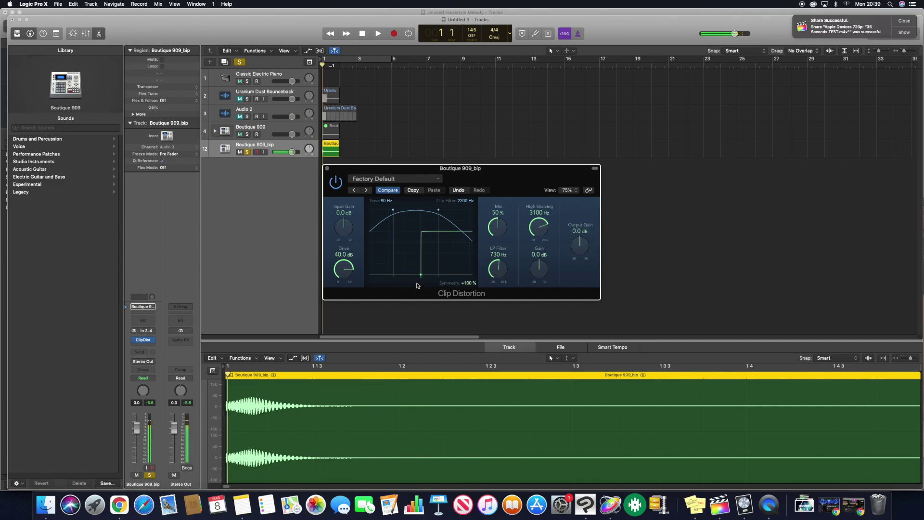
pyautogui.moveTo(420, 277)
pyautogui.mouseDown()
pyautogui.moveTo(420, 251)
pyautogui.moveTo(419, 265)
pyautogui.mouseUp()
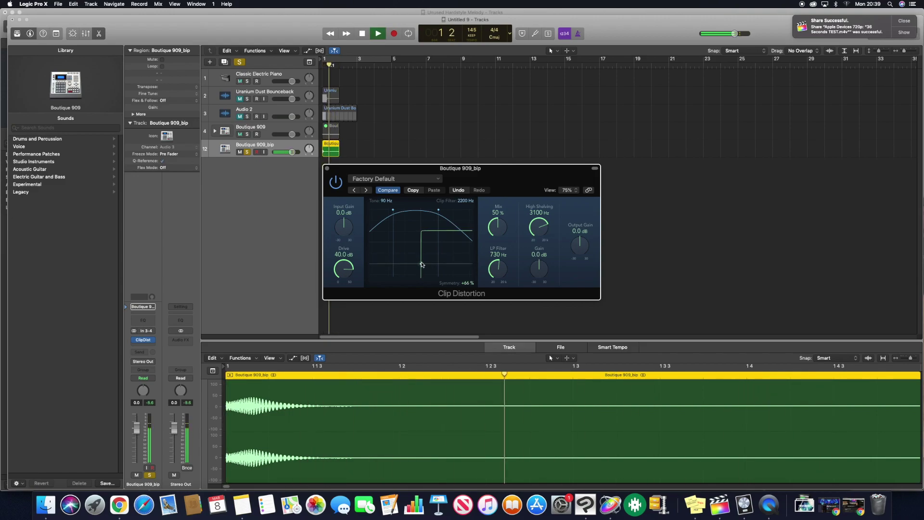
pyautogui.press('space')
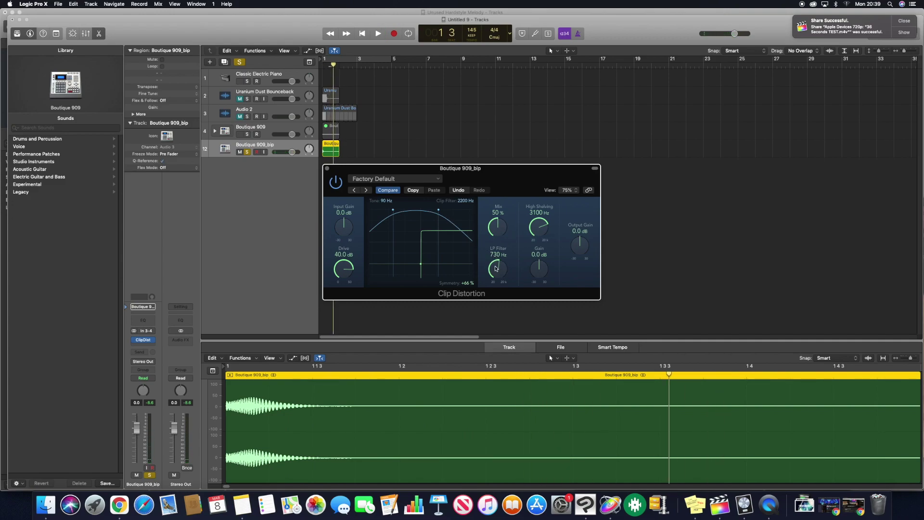
# Raise the Clip Distortion LP Filter to 1600 Hz and play the kick again
pyautogui.moveTo(496, 269); pyautogui.dragTo(492, 254)
pyautogui.press('space')
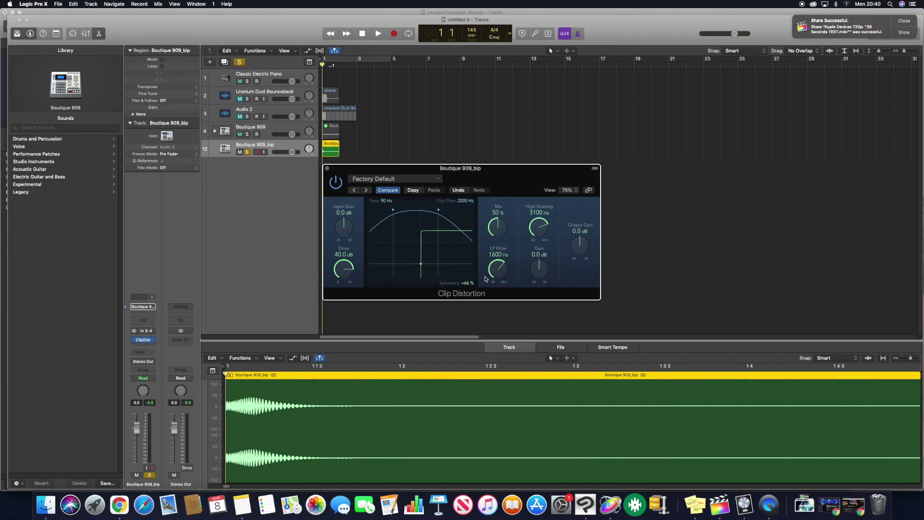
# Raise the Clip Distortion LP Filter to 1700 Hz, comparing settings by ear while playing the kick
pyautogui.press('space')
pyautogui.moveTo(487, 281); pyautogui.dragTo(496, 259)
pyautogui.press('space')
pyautogui.press('space')
pyautogui.moveTo(496, 259); pyautogui.dragTo(498, 268)
pyautogui.press('space')
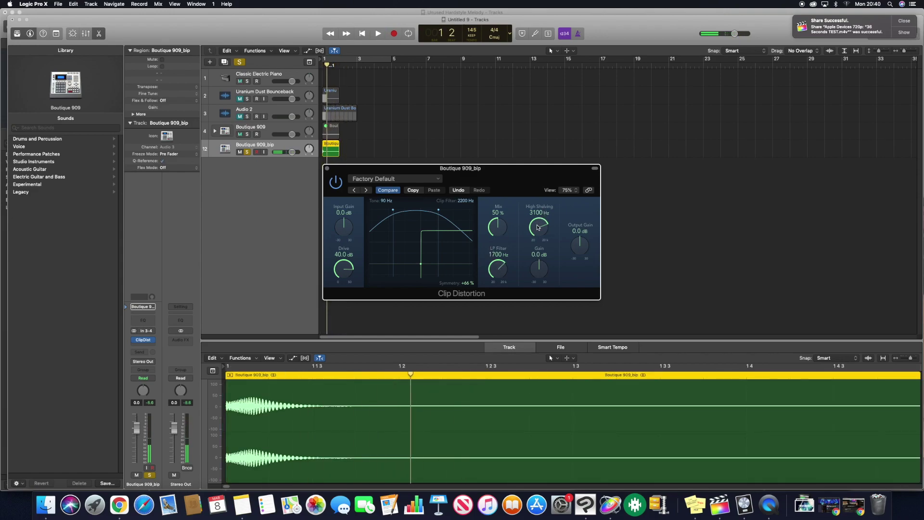
# Lower the Clip Distortion High Shelving frequency to 110 Hz and play the kick
pyautogui.moveTo(537, 225); pyautogui.dragTo(533, 278)
pyautogui.press('space')
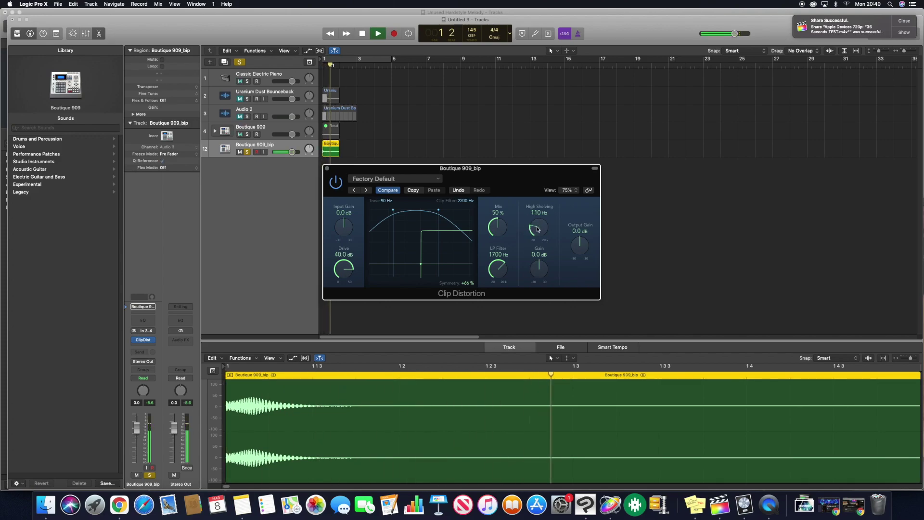
pyautogui.press('space')
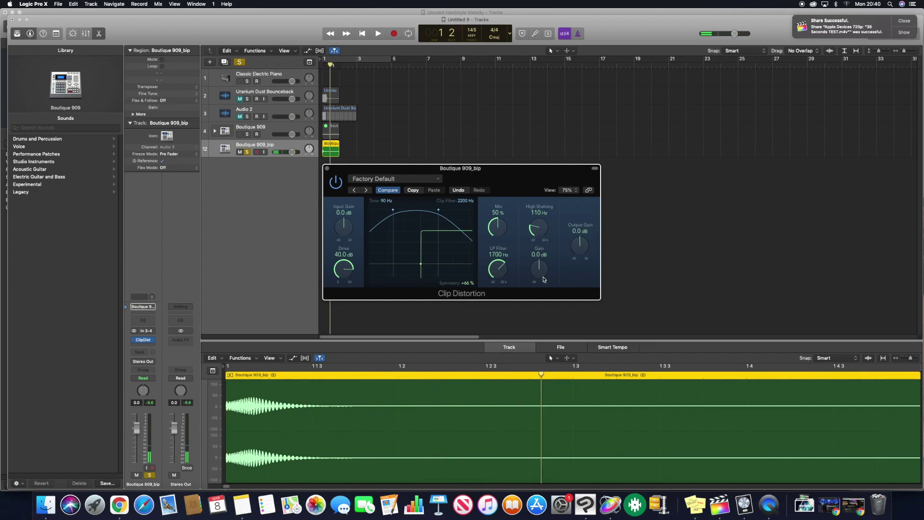
# Set the Clip Distortion Input Gain to +5.0 dB, shelving Gain to +6.0 dB and Output Gain to -3.0 dB, and play the kick
pyautogui.moveTo(345, 226); pyautogui.dragTo(345, 223)
pyautogui.moveTo(539, 271); pyautogui.dragTo(540, 266)
pyautogui.moveTo(579, 244); pyautogui.dragTo(578, 246)
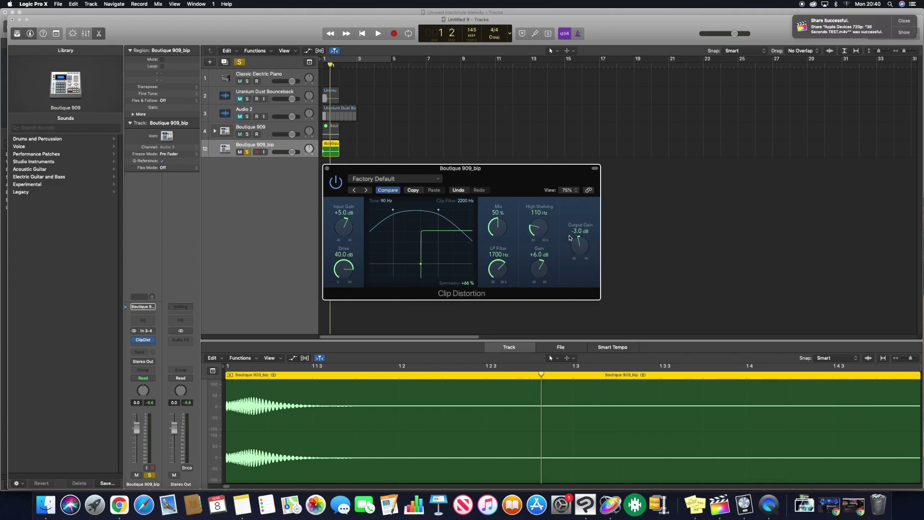
pyautogui.press('space')
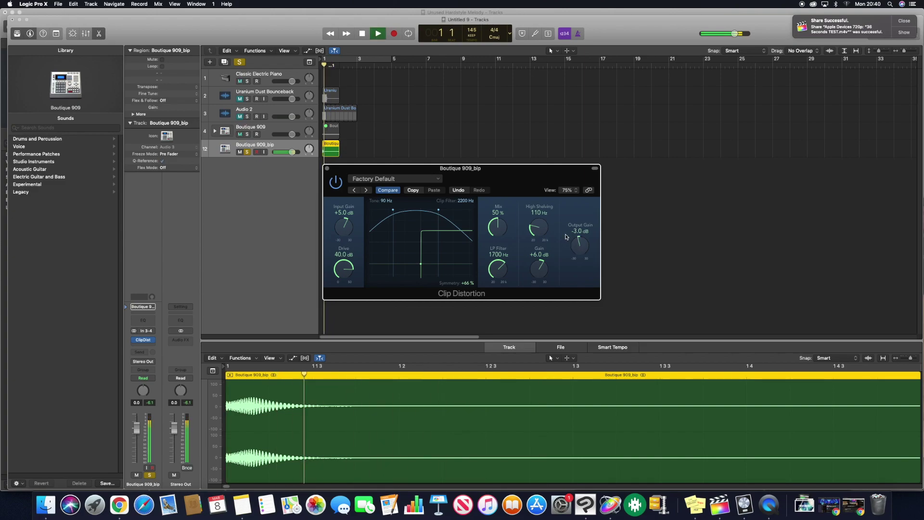
pyautogui.press('space')
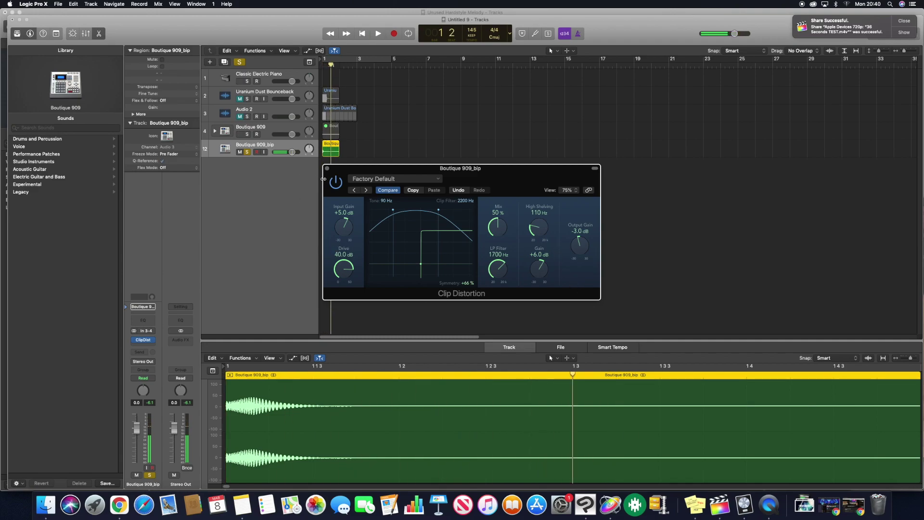
# Close the Clip Distortion plug-in window
pyautogui.click(327, 169)
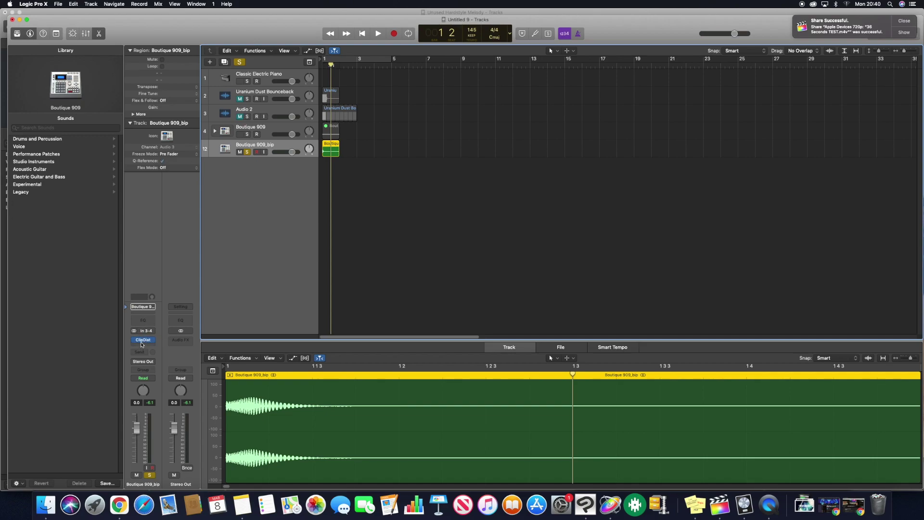
pyautogui.click(143, 340)
pyautogui.click(328, 170)
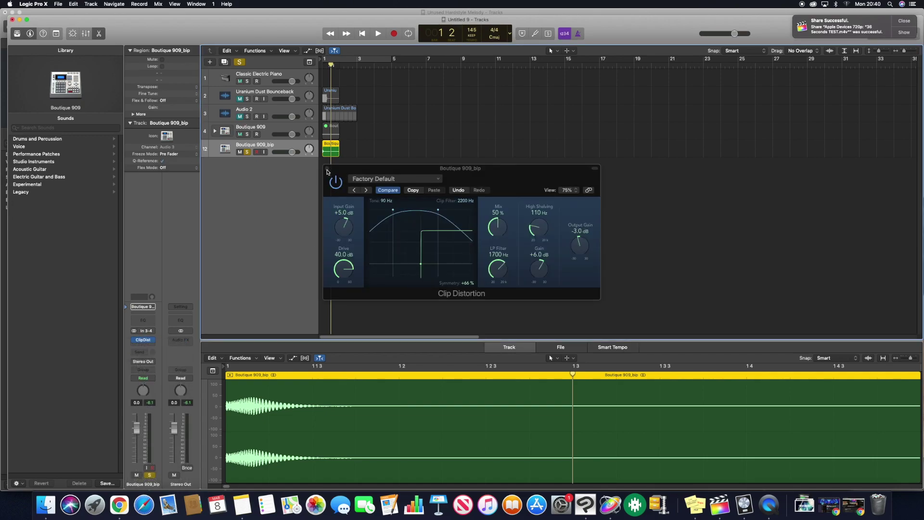
pyautogui.click(327, 168)
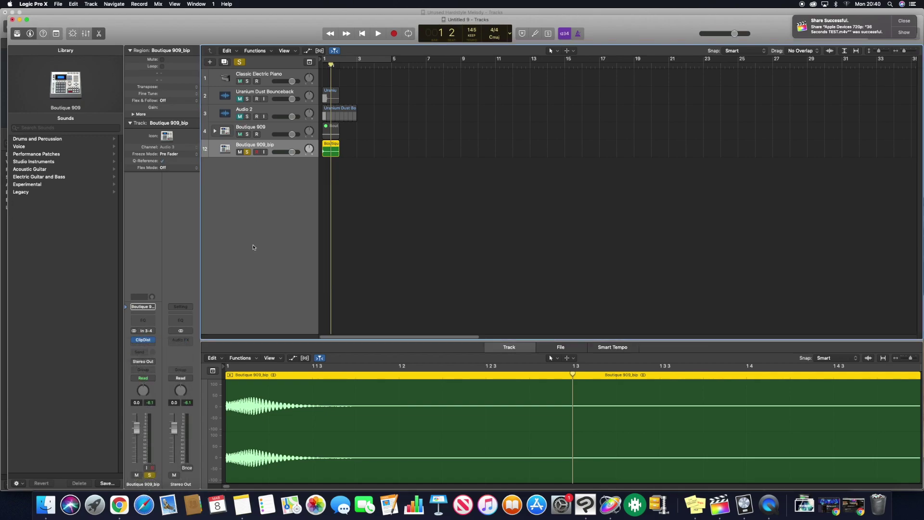
# Insert a Channel EQ after Clip Distortion on the Boutique 909_bip track, move its window clear of the tracks, and enable its analyzer
pyautogui.click(146, 340)
pyautogui.click(158, 373)
pyautogui.moveTo(131, 29); pyautogui.dragTo(589, 111)
pyautogui.click(498, 243)
# Play the kick, then cut the track EQ's low shelf to -2.0 dB at 73 Hz and enable the 20 Hz low cut
pyautogui.press('space')
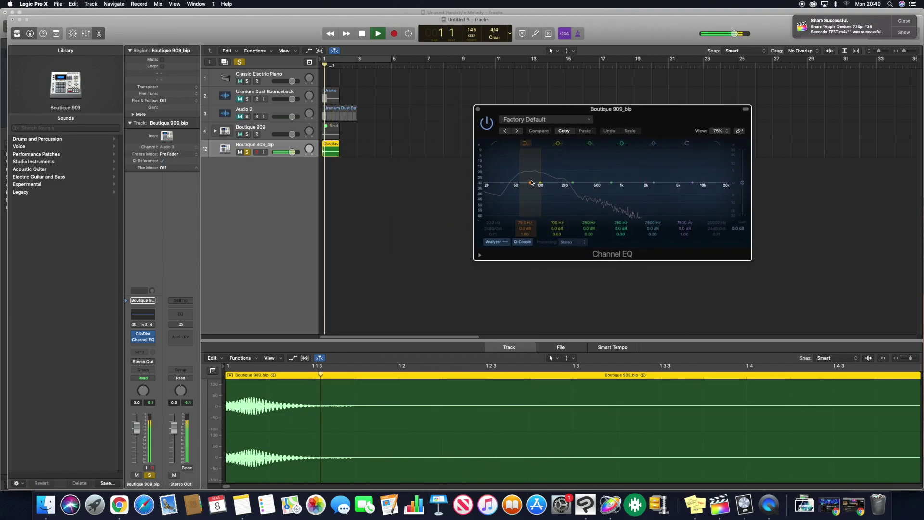
pyautogui.press('space')
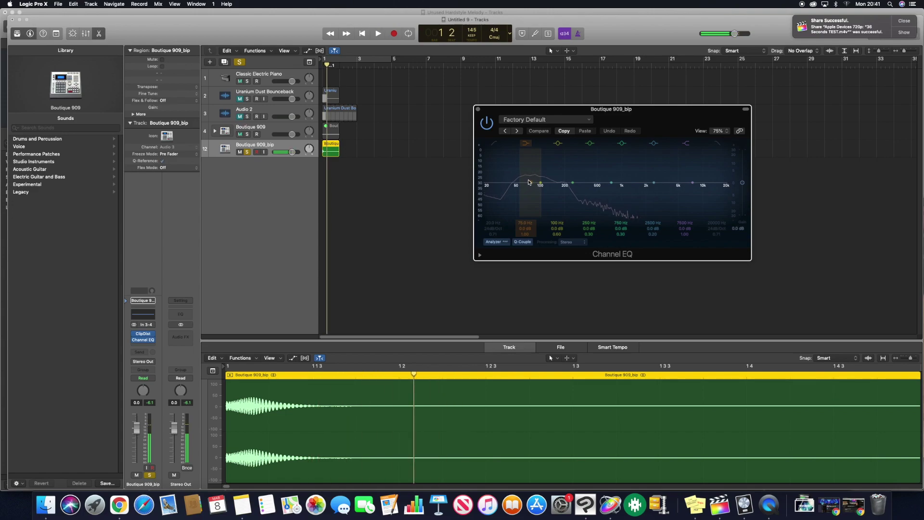
pyautogui.moveTo(530, 185); pyautogui.dragTo(528, 189)
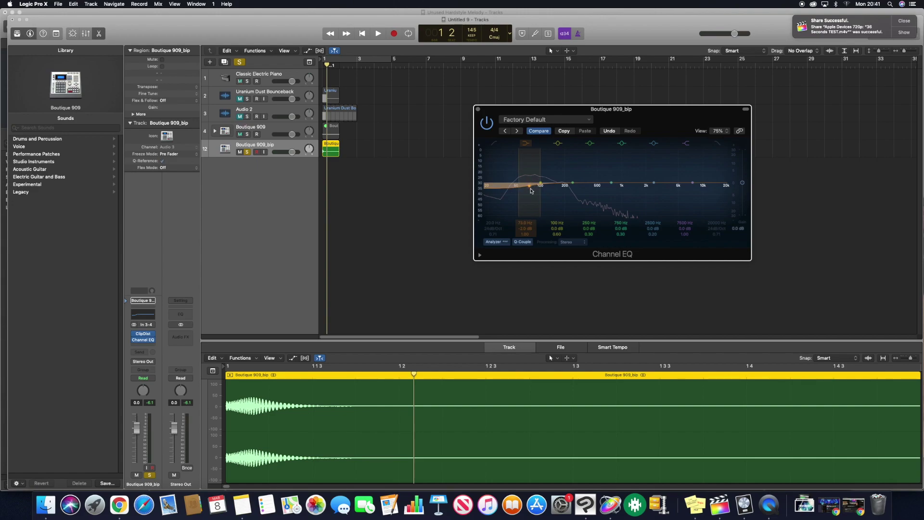
pyautogui.click(500, 166)
# Insert a stereo Channel EQ on the Stereo Out channel and play the kick with its analyzer enabled
pyautogui.click(181, 336)
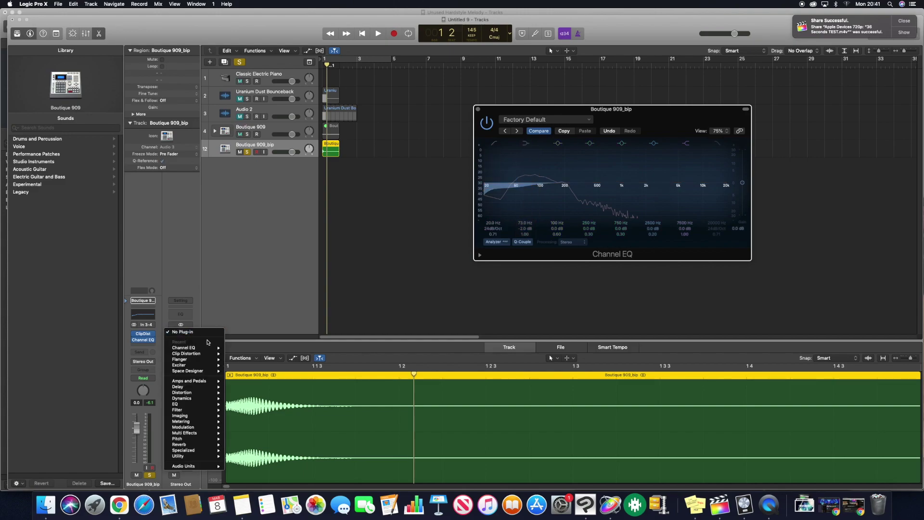
pyautogui.moveTo(189, 349)
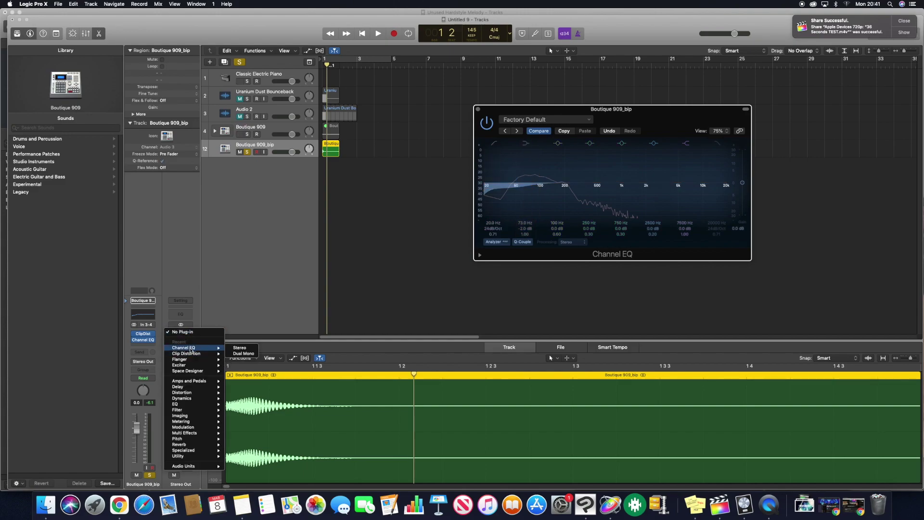
pyautogui.click(240, 348)
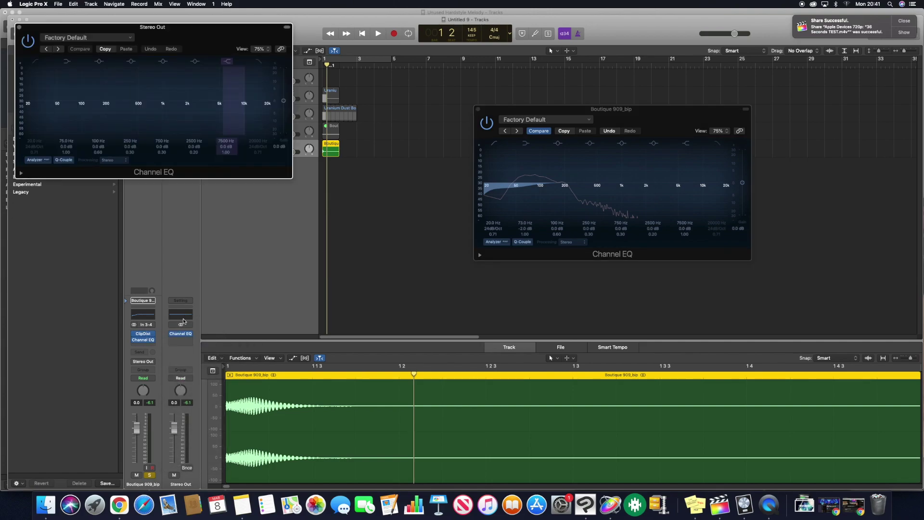
pyautogui.moveTo(145, 30); pyautogui.dragTo(750, 336)
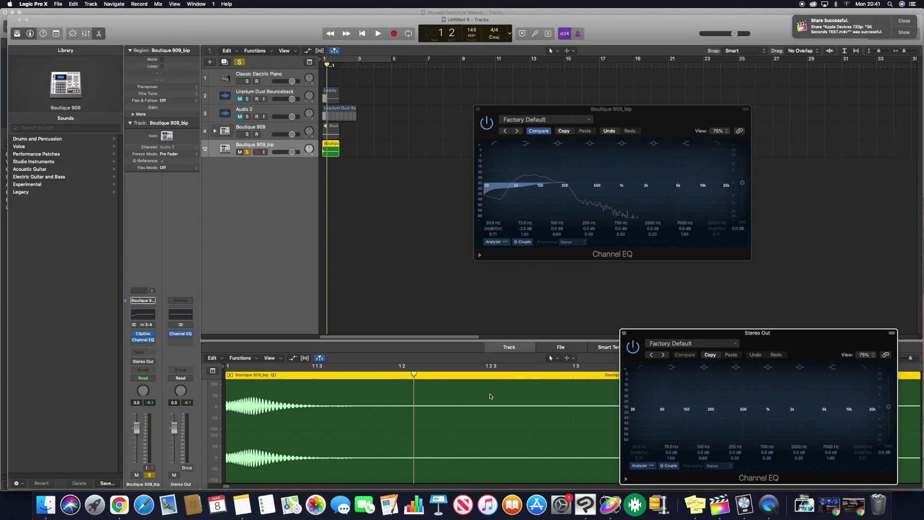
pyautogui.press('space')
pyautogui.click(649, 465)
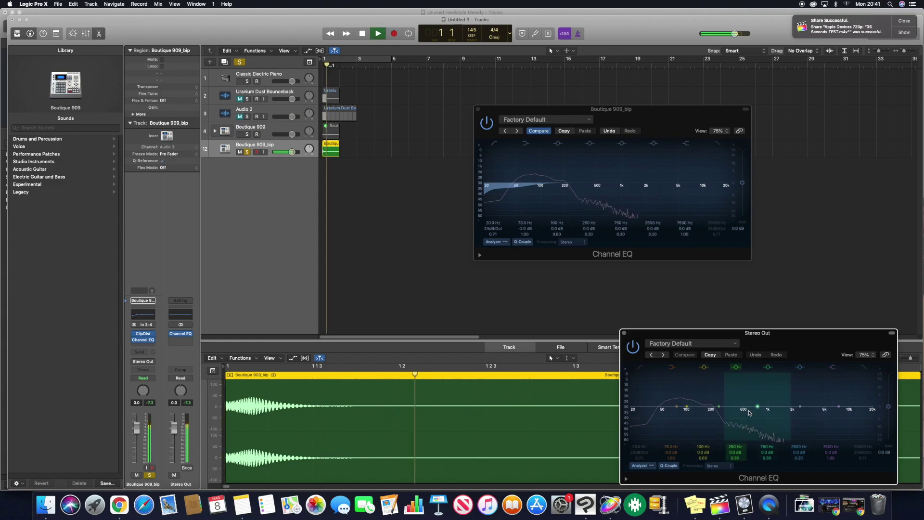
pyautogui.press('space')
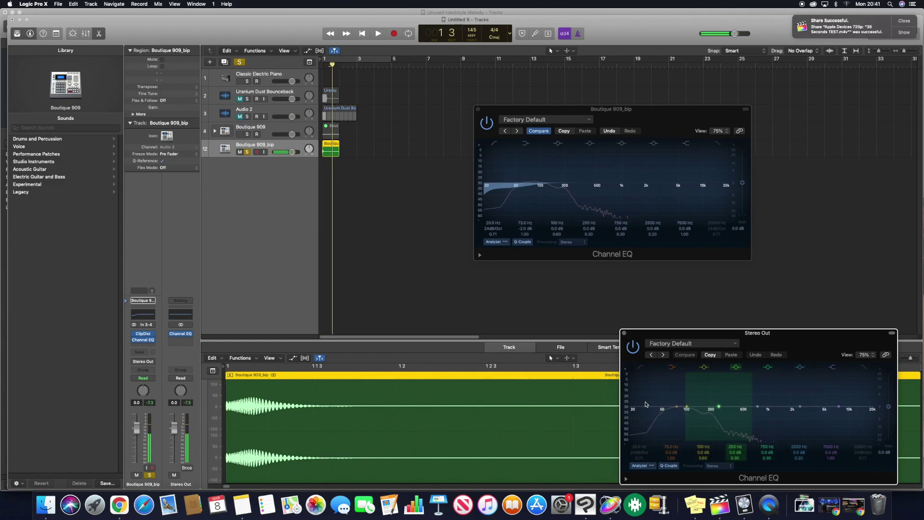
# Insert a MultiMeter on Stereo Out, switch it to the Goniometer view, and place it beside the output EQ
pyautogui.click(140, 345)
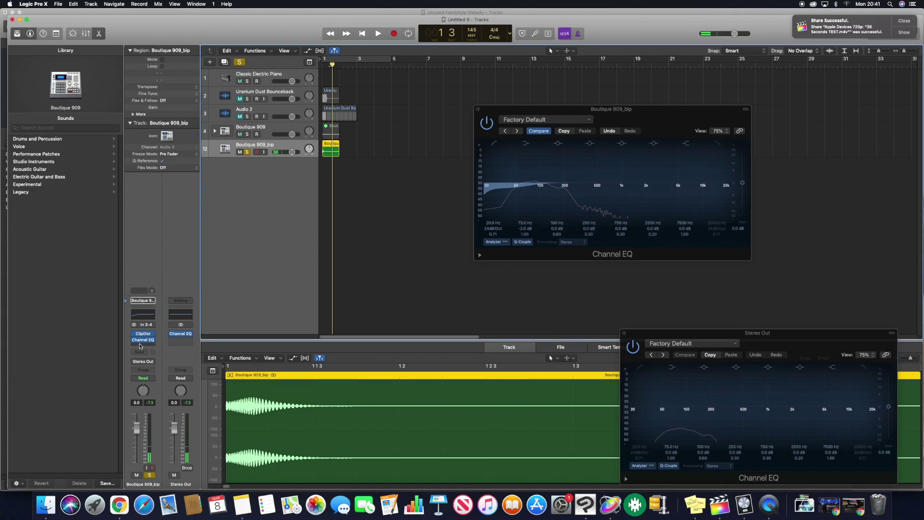
pyautogui.click(175, 340)
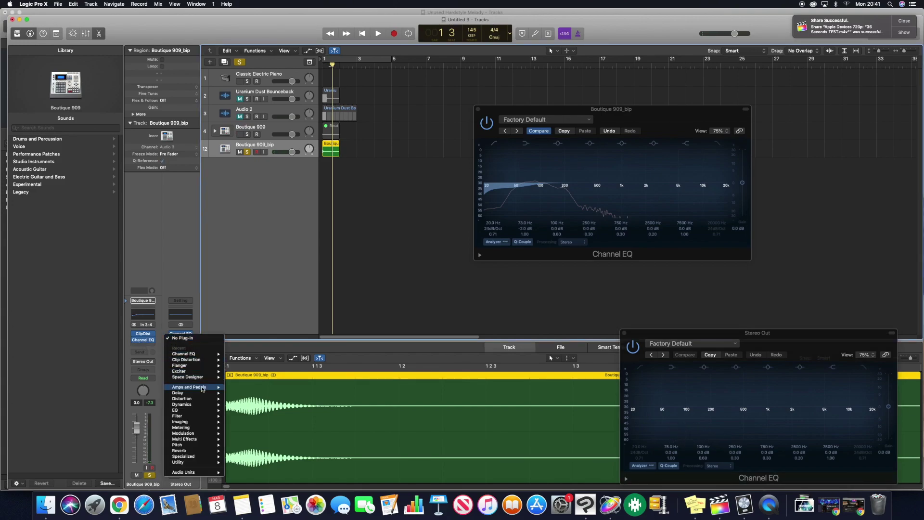
pyautogui.moveTo(203, 433)
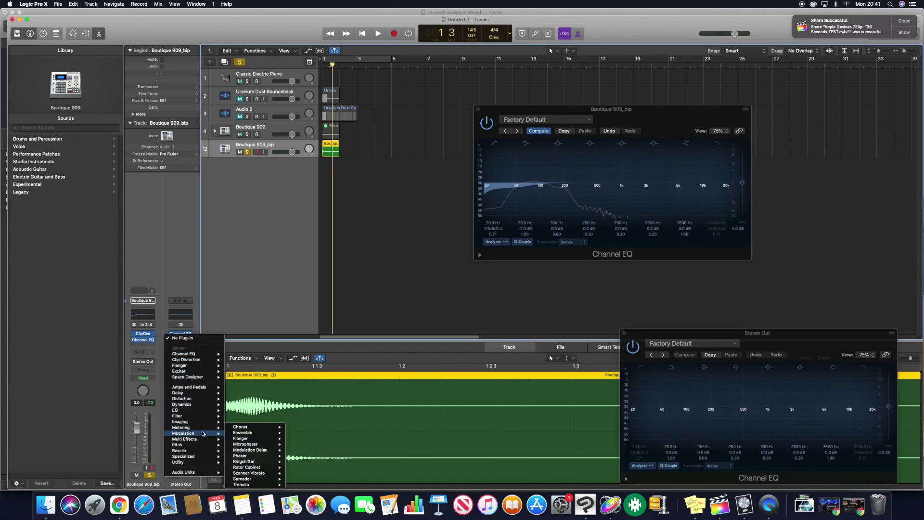
pyautogui.moveTo(250, 441)
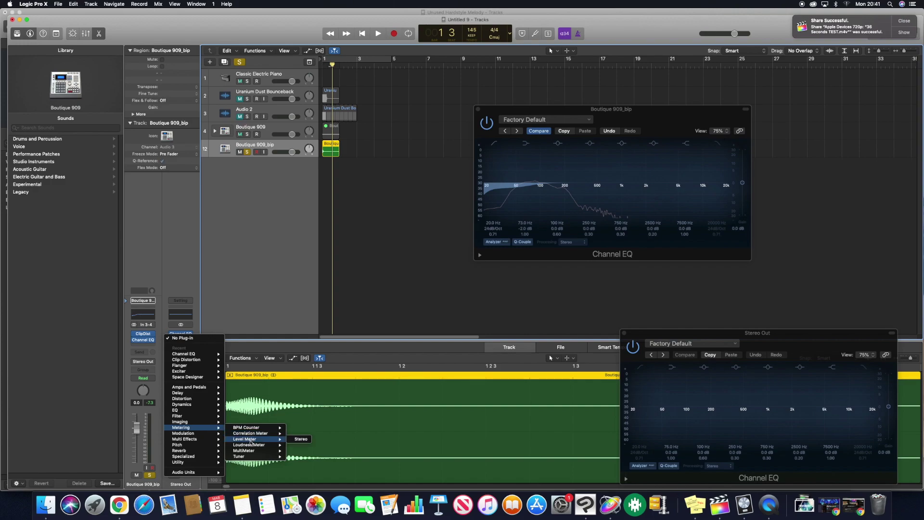
pyautogui.click(270, 212)
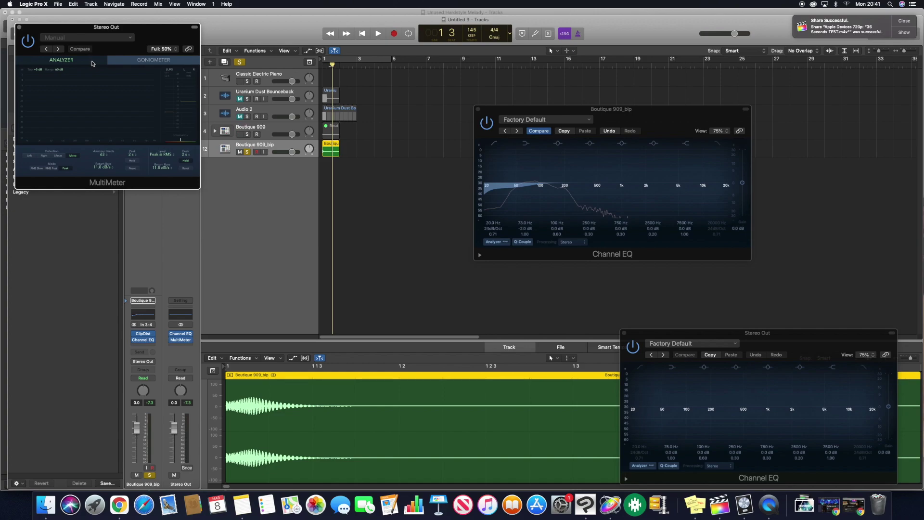
pyautogui.click(146, 60)
pyautogui.moveTo(98, 27); pyautogui.dragTo(519, 327)
# Play the kick from the start and check its stereo image and levels on the MultiMeter
pyautogui.press('Return')
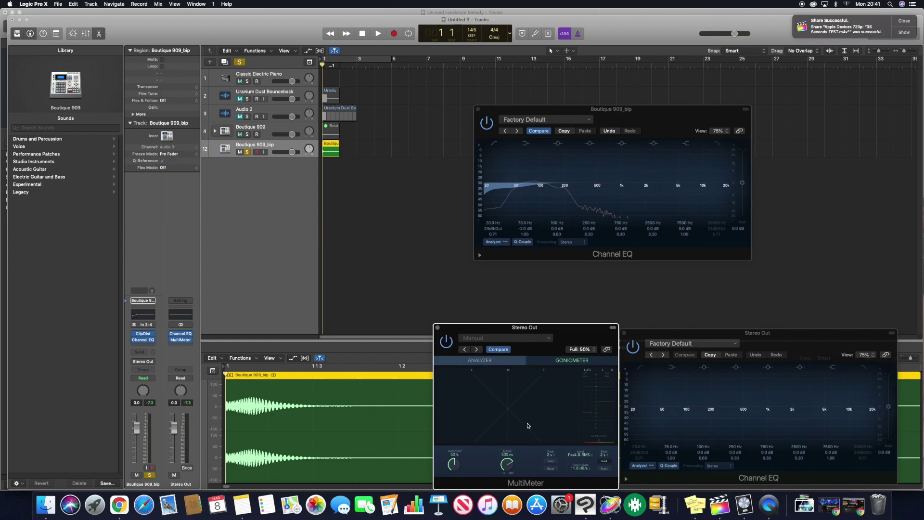
pyautogui.press('space')
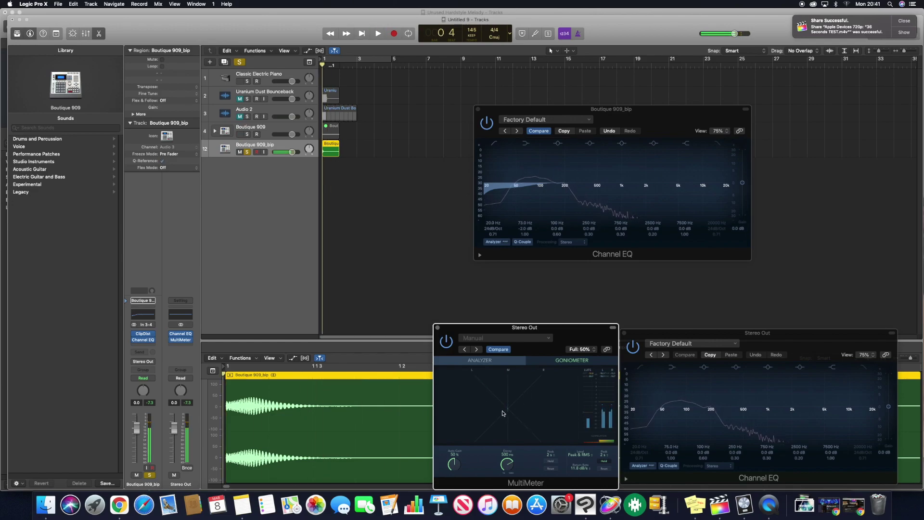
pyautogui.press('space')
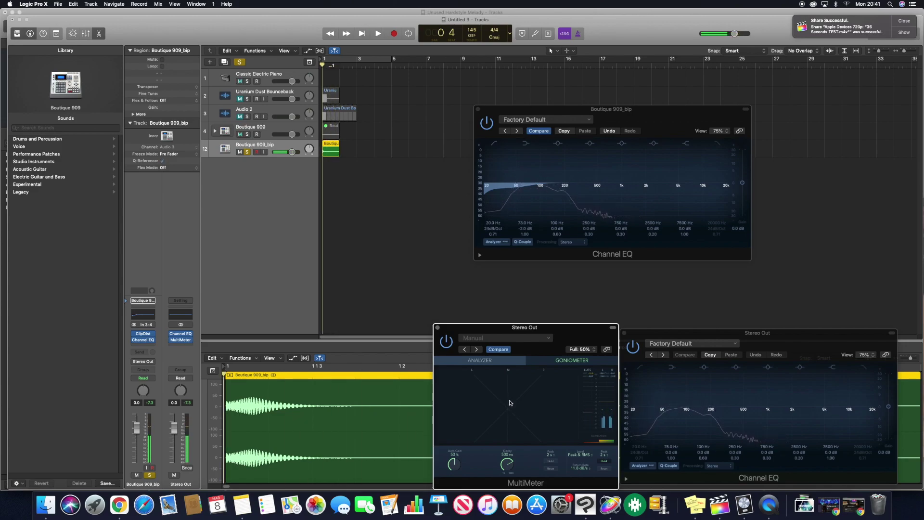
pyautogui.press('space')
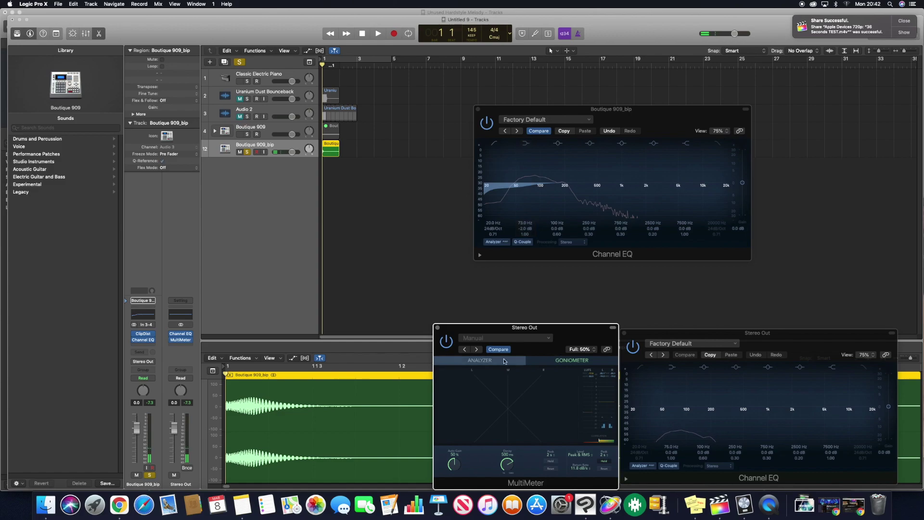
# Rearrange the MultiMeter and the kick track's Channel EQ windows so all three plug-in windows are visible without overlapping
pyautogui.moveTo(524, 328); pyautogui.dragTo(828, 166)
pyautogui.moveTo(611, 109); pyautogui.dragTo(492, 156)
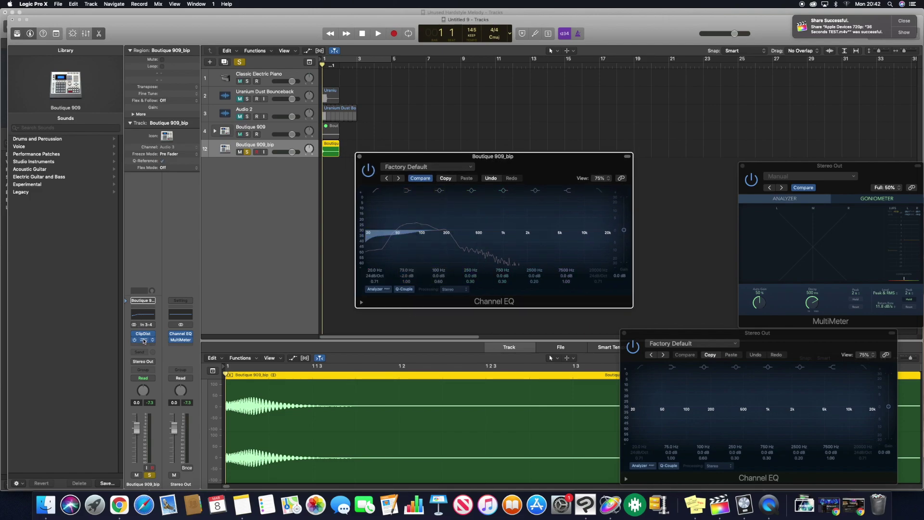
pyautogui.moveTo(502, 158); pyautogui.dragTo(549, 132)
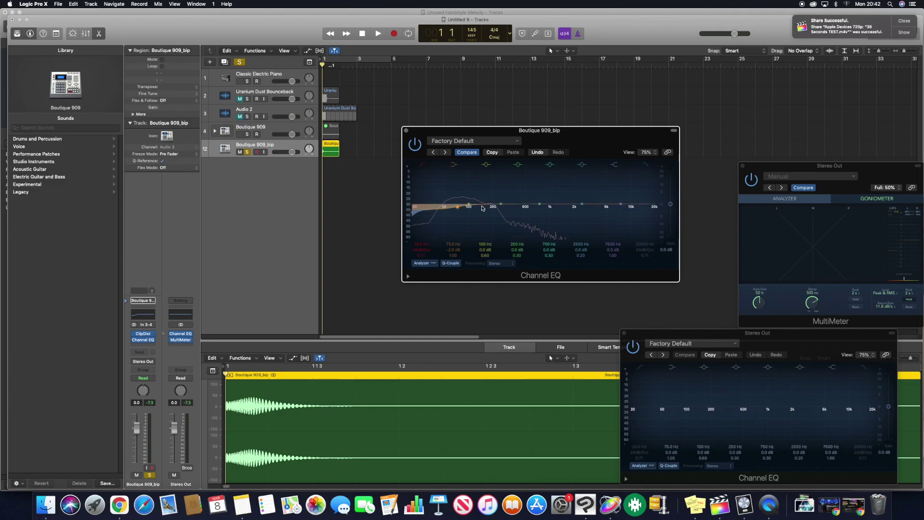
# Try deeper low-shelf cuts around 75 Hz in the track's Channel EQ, playing the kick to compare
pyautogui.moveTo(457, 209); pyautogui.dragTo(459, 222)
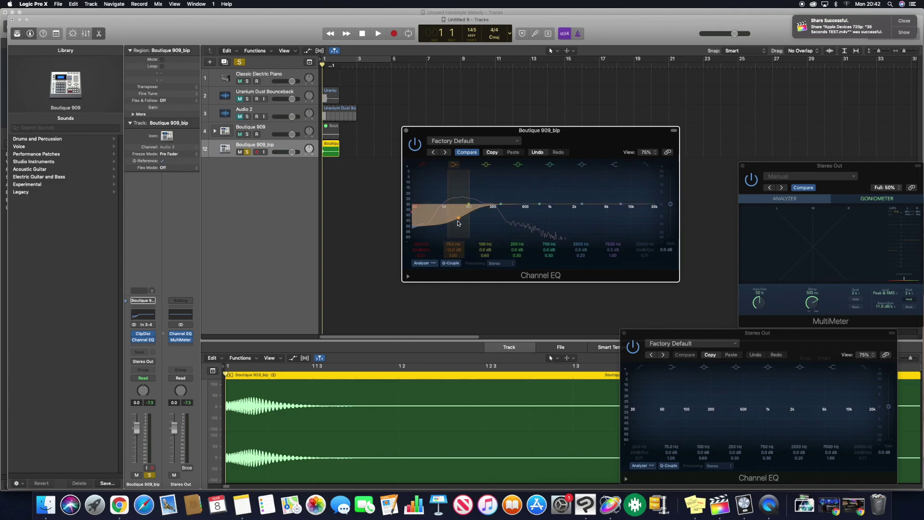
pyautogui.press('space')
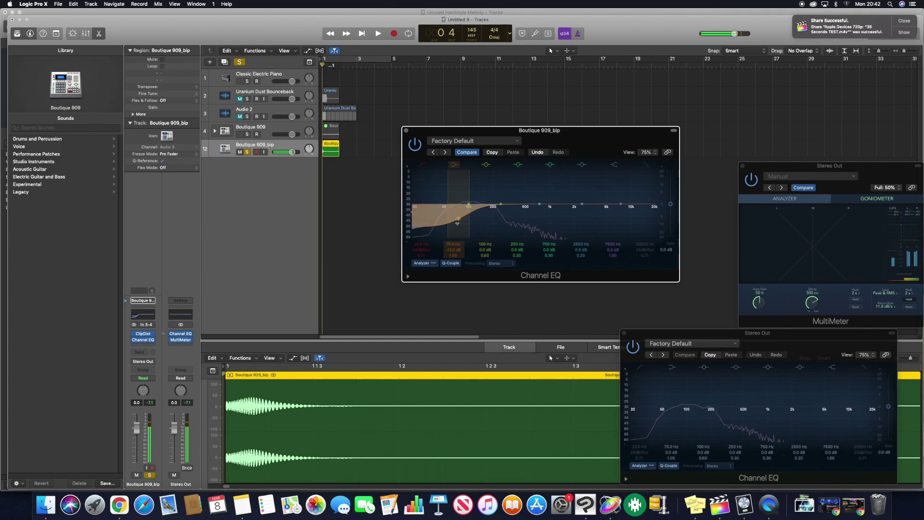
pyautogui.press('space')
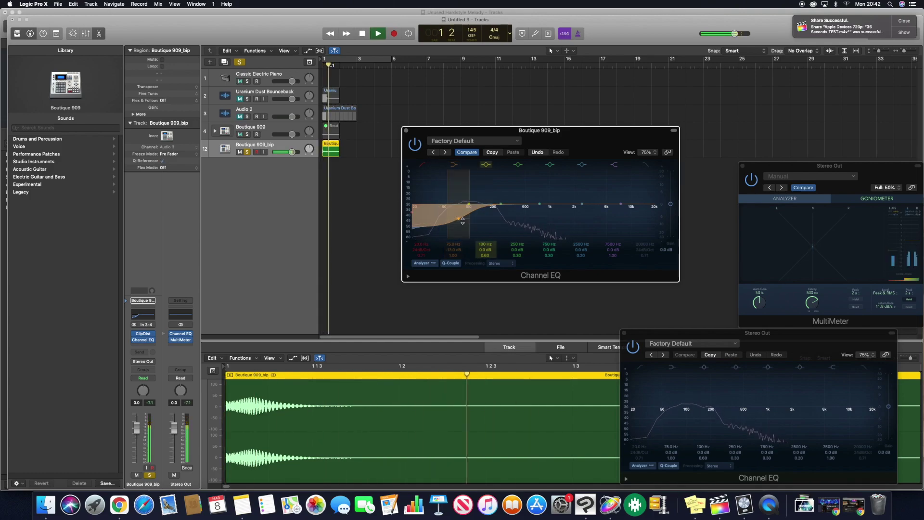
pyautogui.moveTo(459, 220); pyautogui.dragTo(458, 212)
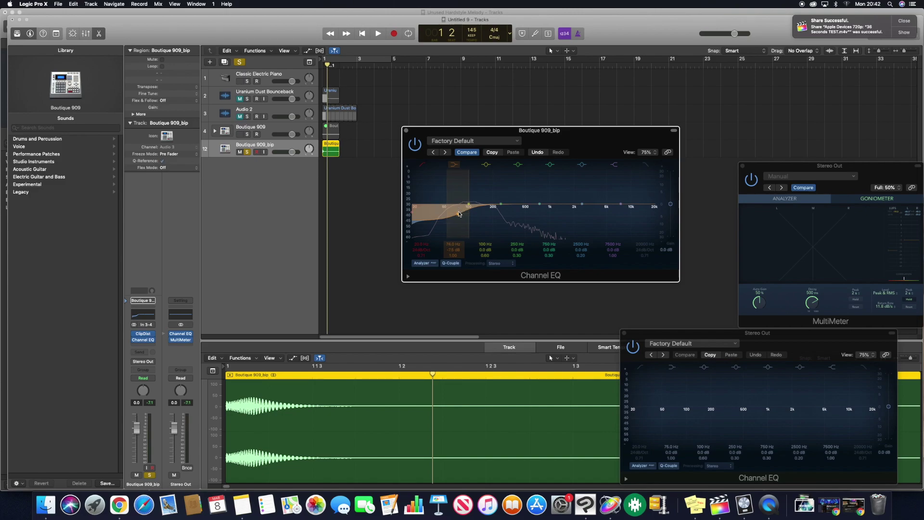
# Ease the track EQ's low-shelf cut and boost the mids, with +3.0 dB at 500 Hz, a boost near 1 kHz and +4.0 dB at 2000 Hz
pyautogui.moveTo(463, 200); pyautogui.dragTo(464, 195)
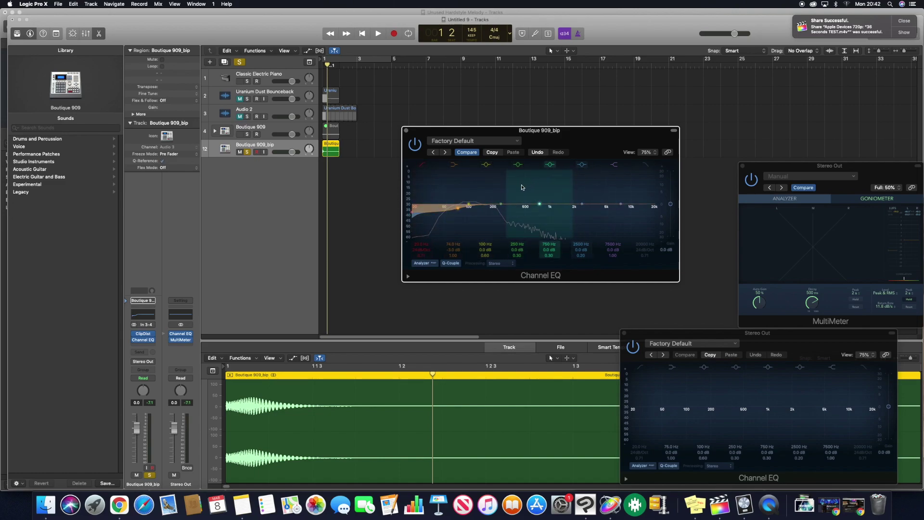
pyautogui.moveTo(469, 204); pyautogui.dragTo(574, 199)
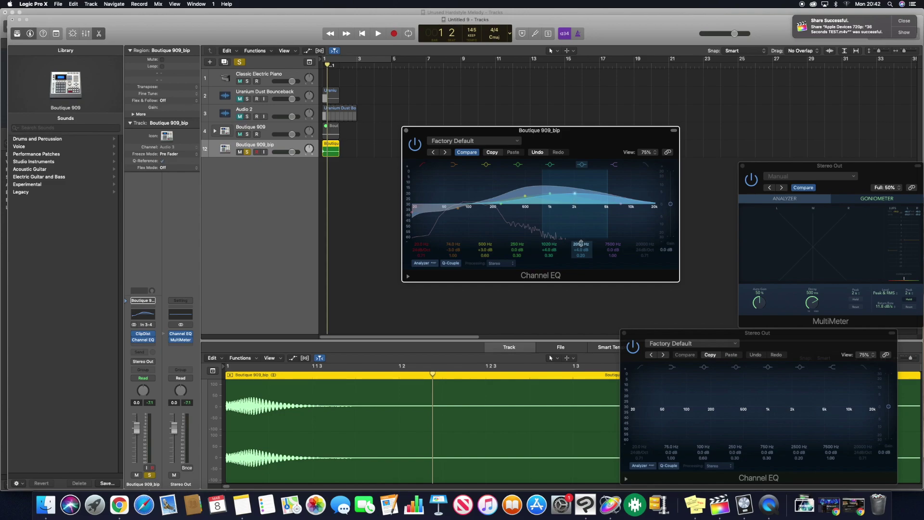
# Refine the track EQ's mid peaks to +4.0 dB at 500 Hz, +5.0 dB at 1020 Hz and +2.5 dB at 2000 Hz, then play the kick
pyautogui.moveTo(582, 243); pyautogui.dragTo(582, 244)
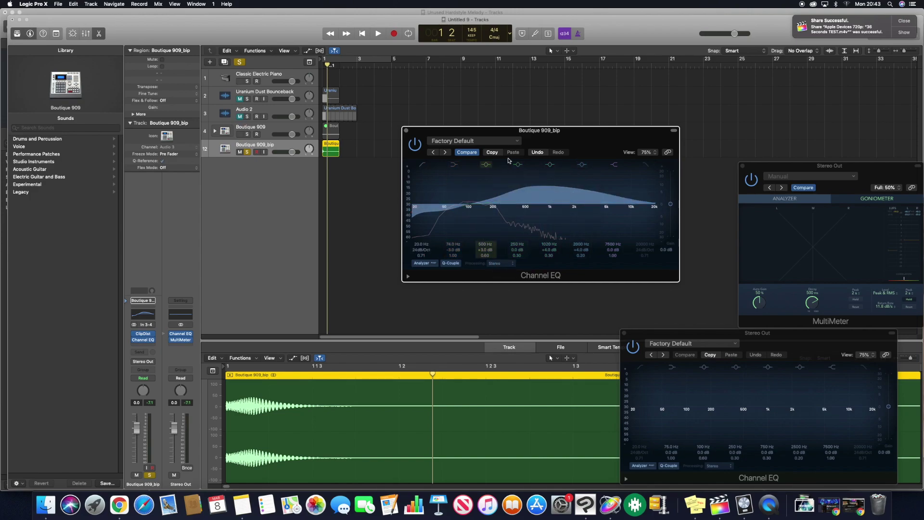
pyautogui.moveTo(498, 196); pyautogui.dragTo(583, 196)
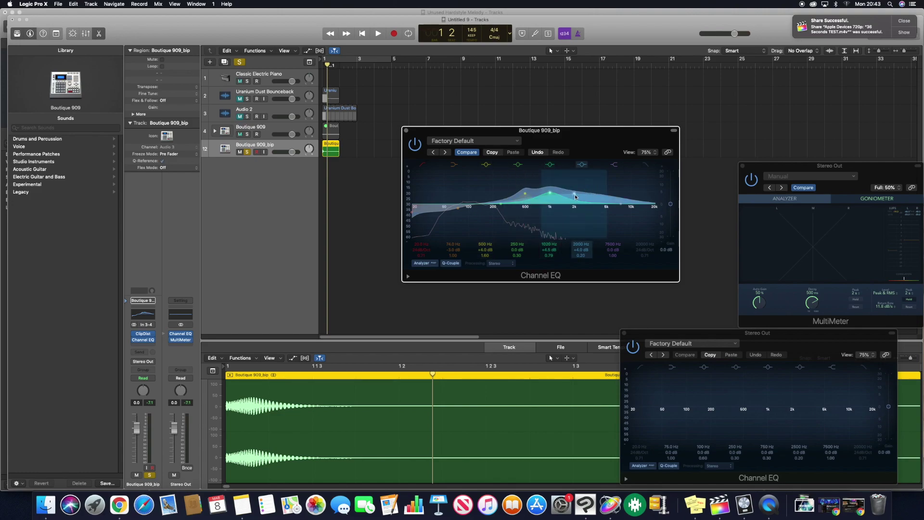
pyautogui.moveTo(540, 199); pyautogui.dragTo(548, 199)
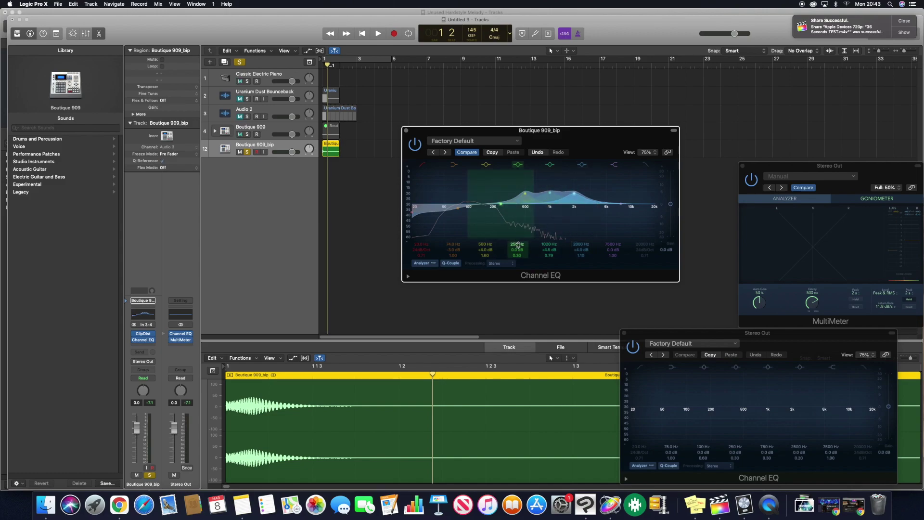
pyautogui.moveTo(582, 250); pyautogui.dragTo(583, 256)
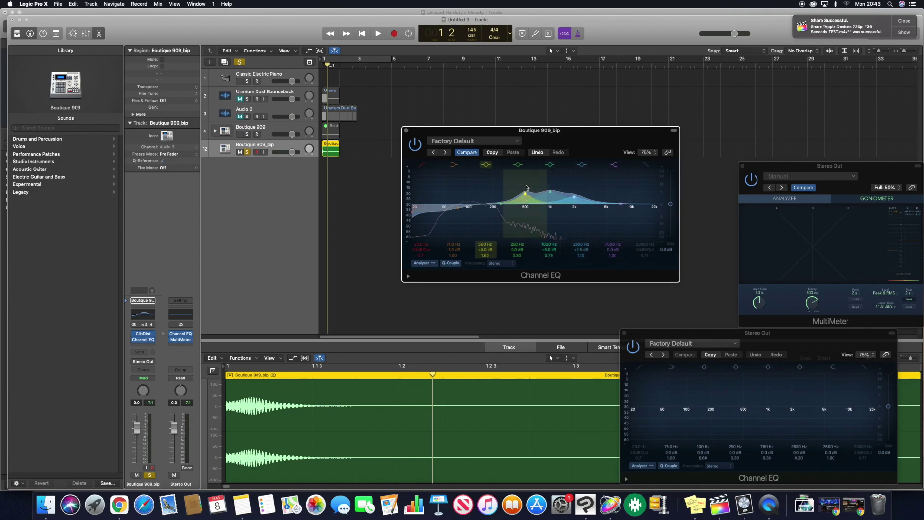
pyautogui.press('Return')
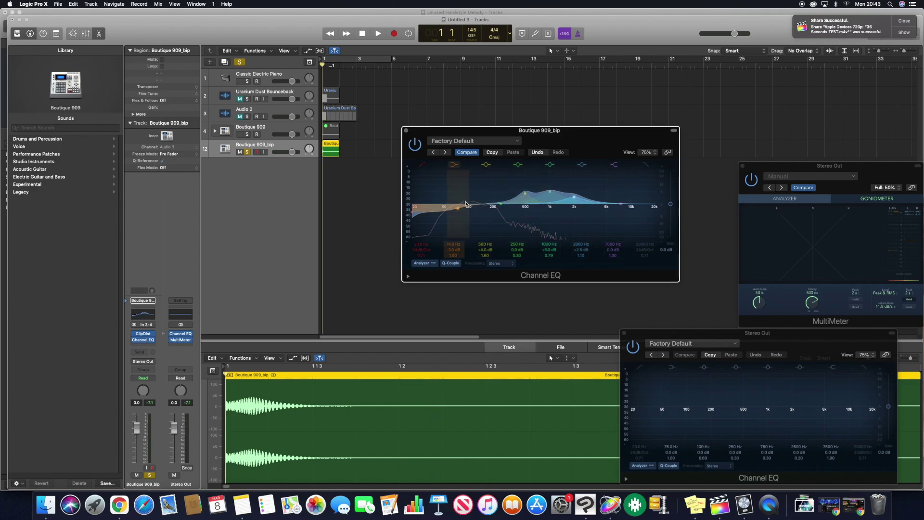
pyautogui.press('space')
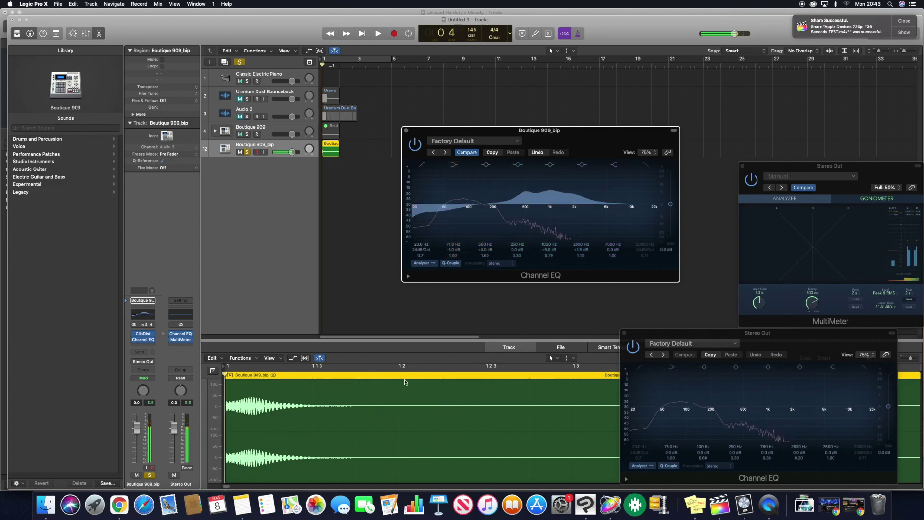
pyautogui.press('space')
pyautogui.press('space')
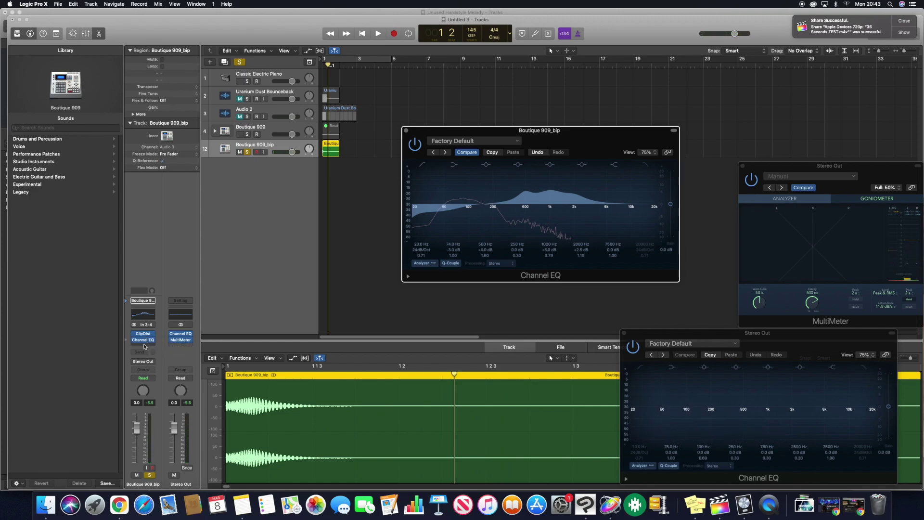
# Insert a stereo Bitcrusher after the Channel EQ on the Boutique 909_bip track
pyautogui.click(143, 345)
pyautogui.click(147, 346)
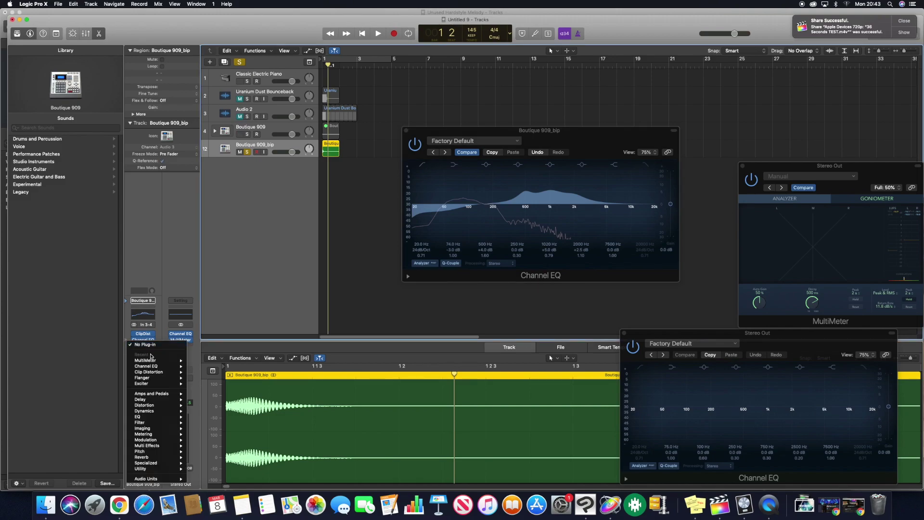
pyautogui.moveTo(157, 406)
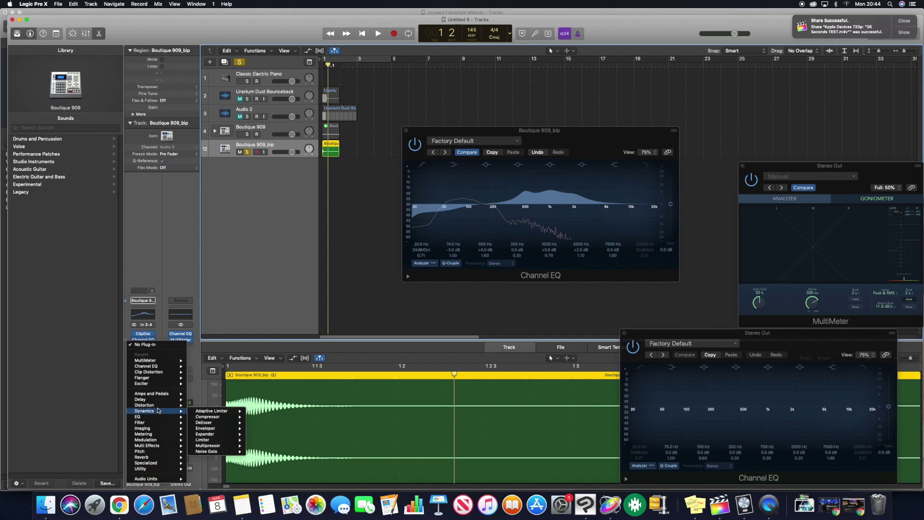
pyautogui.moveTo(212, 414)
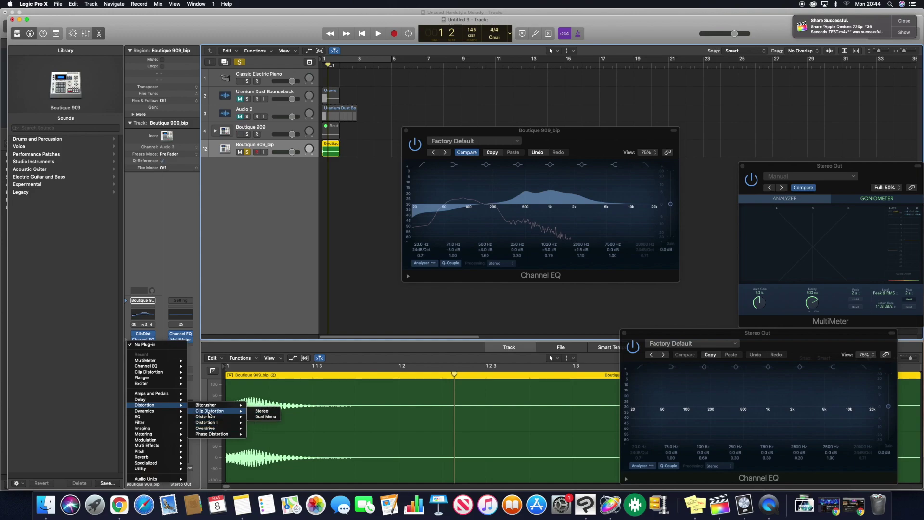
pyautogui.click(262, 406)
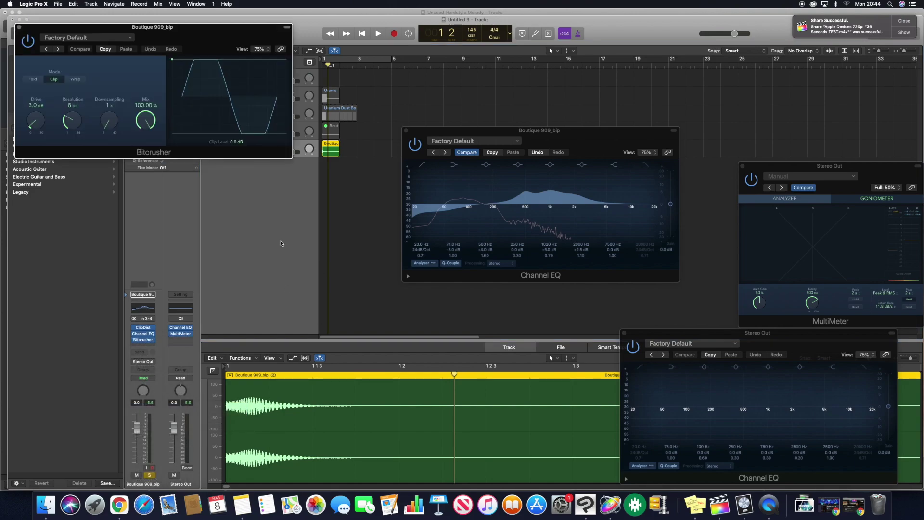
# Audition the kick with Bitcrusher resolutions of 6 bit and 3 bit, and settle on 24 bit
pyautogui.moveTo(68, 125); pyautogui.dragTo(64, 116)
pyautogui.press('space')
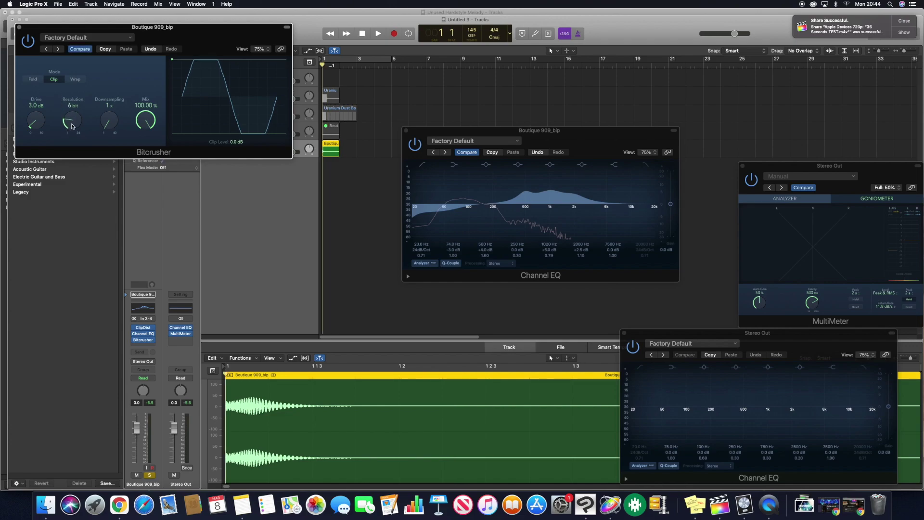
pyautogui.press('space')
pyautogui.moveTo(81, 125); pyautogui.dragTo(72, 137)
pyautogui.press('space')
pyautogui.press('space')
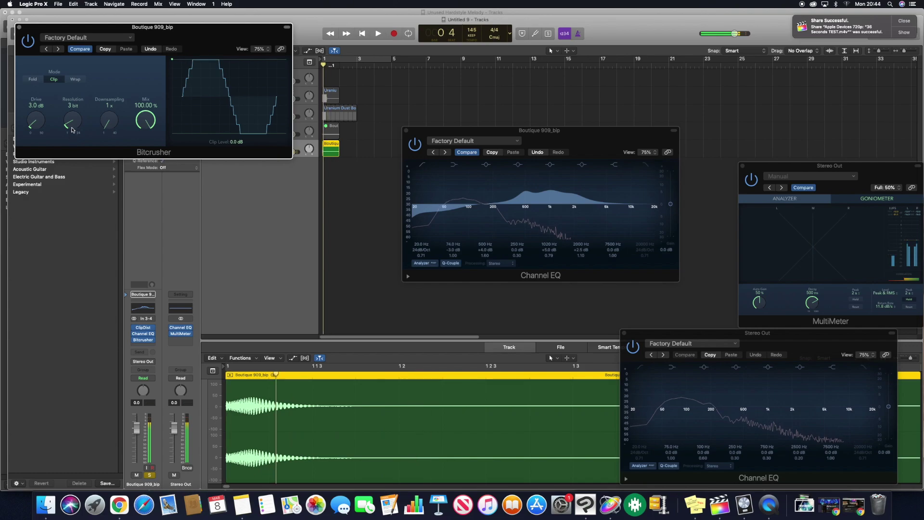
pyautogui.moveTo(70, 122); pyautogui.dragTo(68, 7)
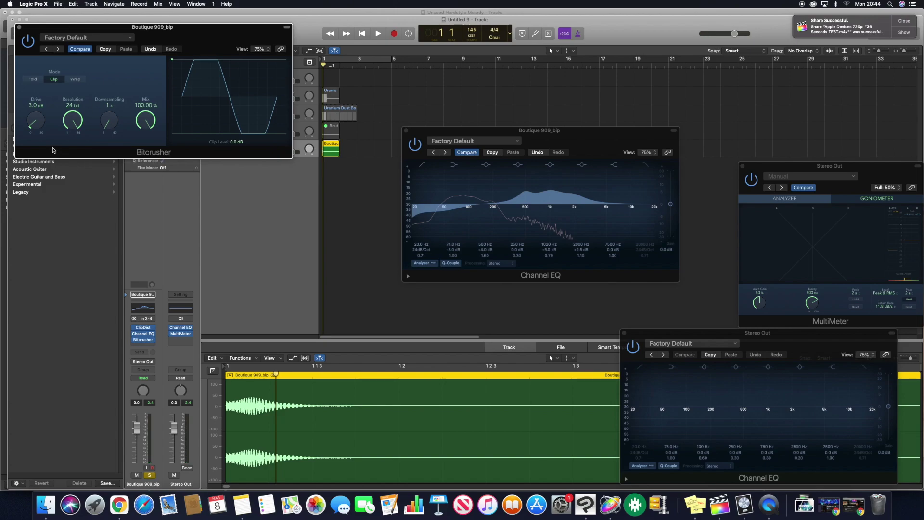
# Raise the Bitcrusher drive in stages to 19.0 dB, playing the kick at each setting
pyautogui.moveTo(27, 128); pyautogui.dragTo(30, 114)
pyautogui.press('space')
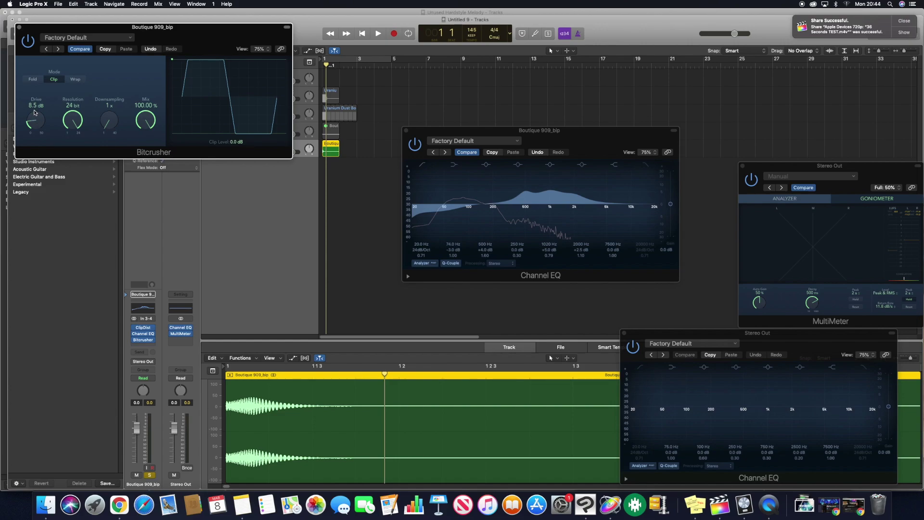
pyautogui.moveTo(33, 121); pyautogui.dragTo(32, 110)
pyautogui.press('space')
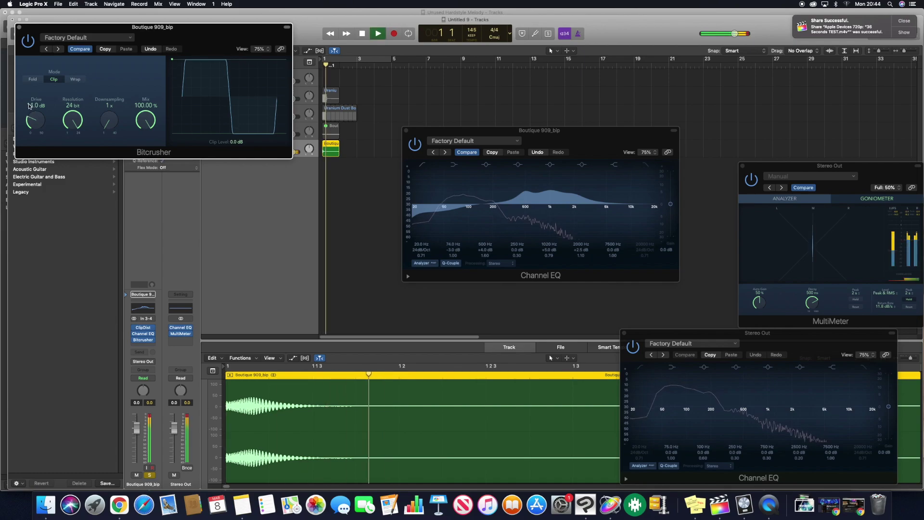
pyautogui.moveTo(30, 117)
pyautogui.mouseDown()
pyautogui.moveTo(31, 124)
pyautogui.moveTo(33, 102)
pyautogui.moveTo(32, 113)
pyautogui.mouseUp()
pyautogui.press('space')
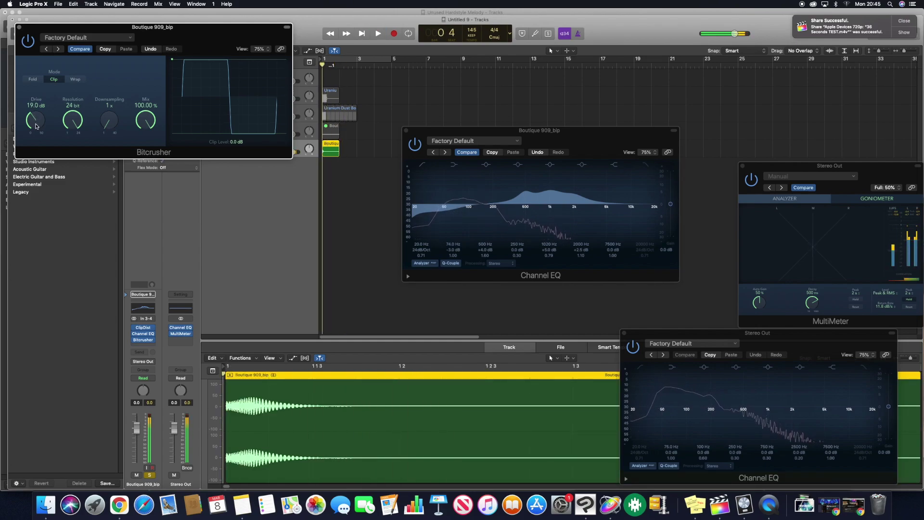
pyautogui.press('space')
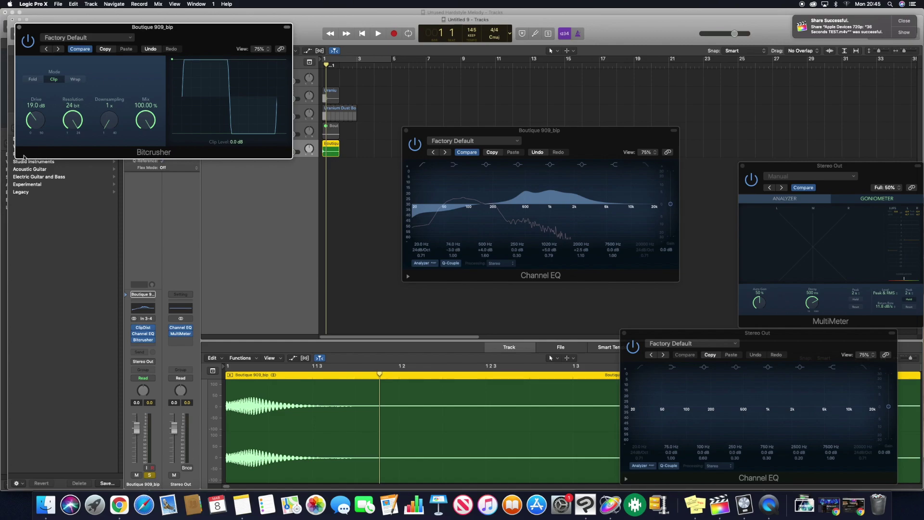
# Close the Bitcrusher and track EQ windows and insert a stereo Space Designer reverb after the Bitcrusher
pyautogui.click(19, 26)
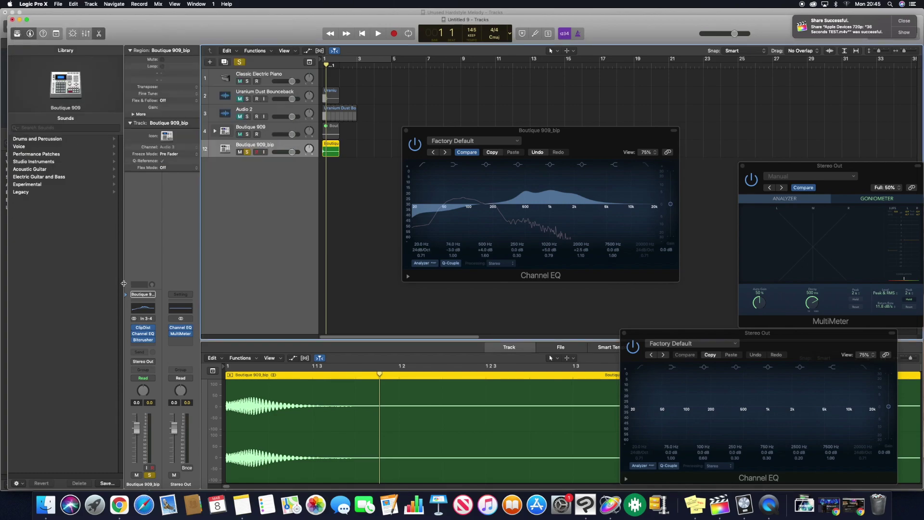
pyautogui.click(406, 130)
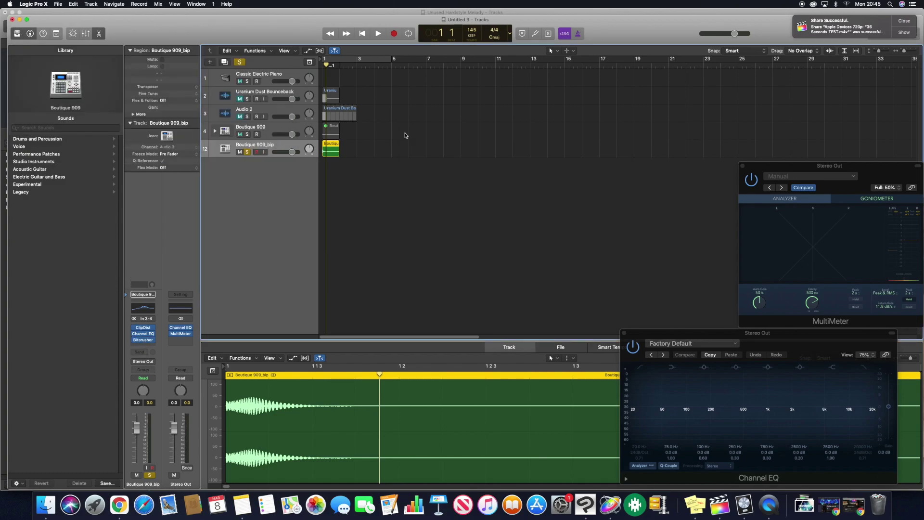
pyautogui.click(143, 347)
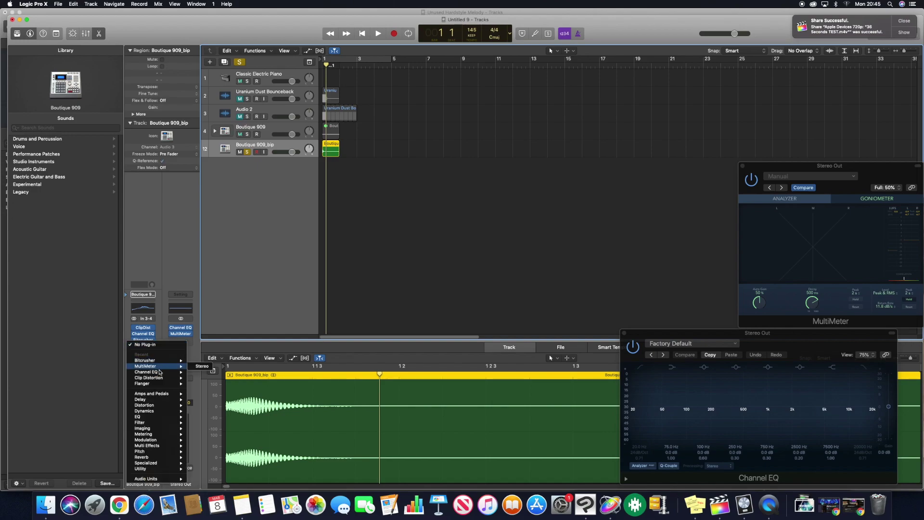
pyautogui.moveTo(165, 412)
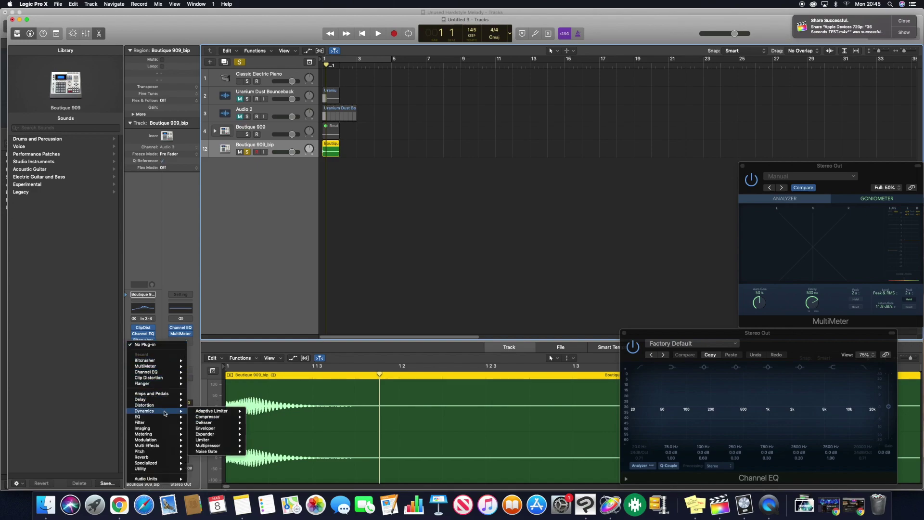
pyautogui.moveTo(161, 460)
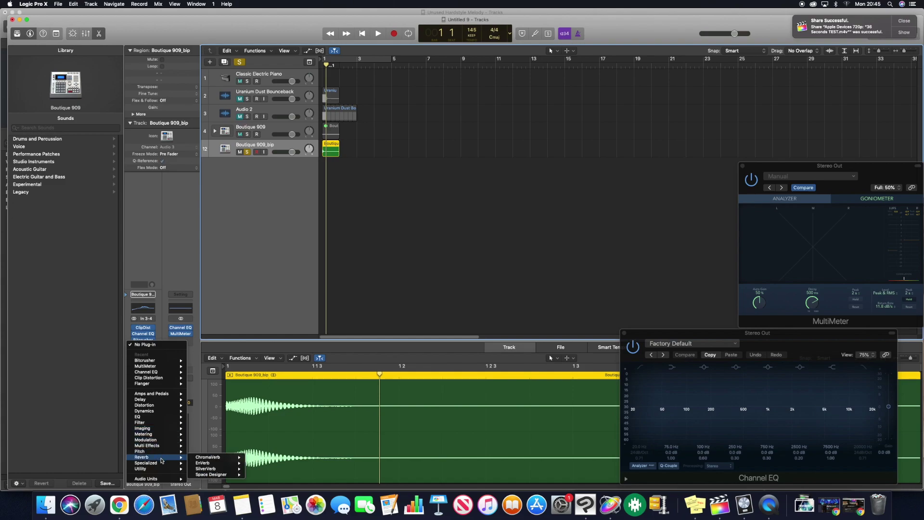
pyautogui.moveTo(205, 474)
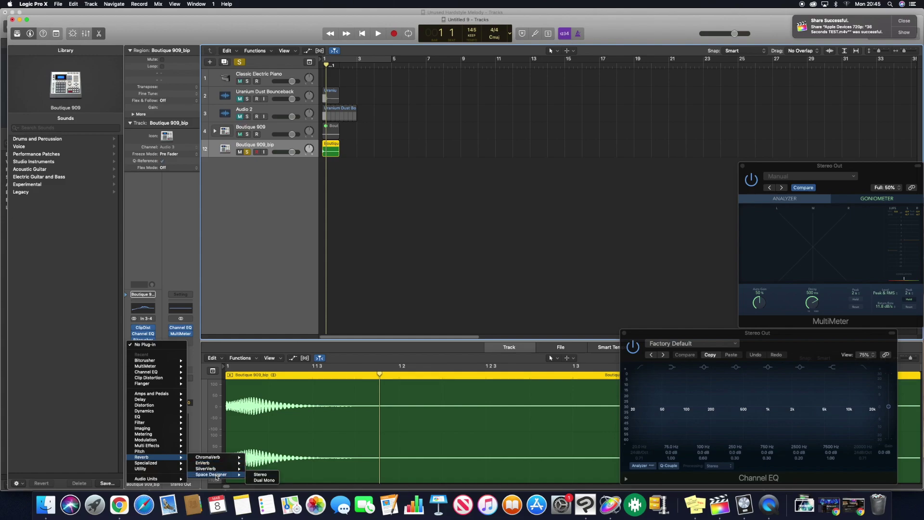
pyautogui.click(260, 475)
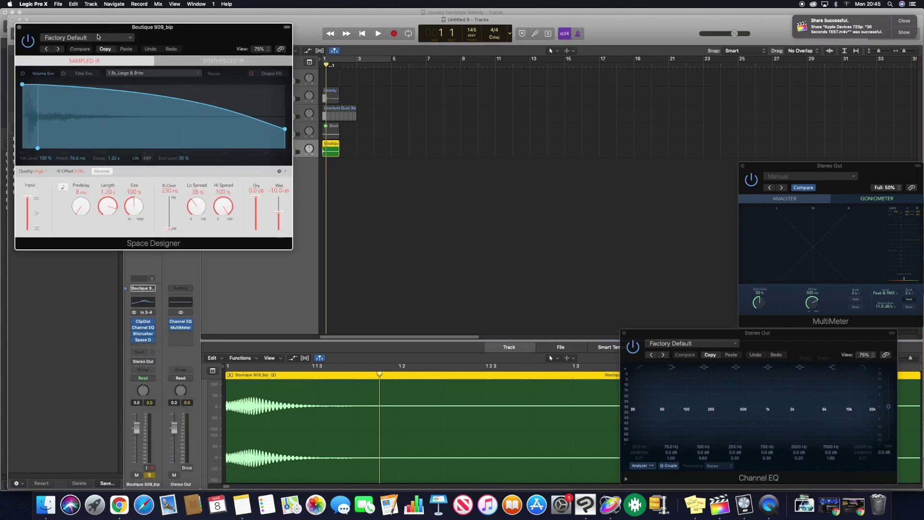
# Try the 0.2s Tom Room preset from the small-space rooms in Space Designer and play the kick
pyautogui.click(113, 43)
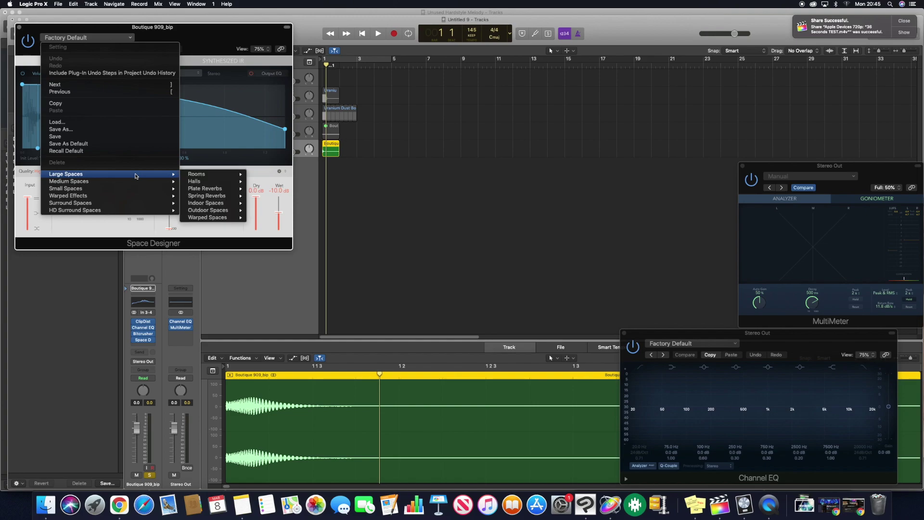
pyautogui.moveTo(135, 191)
pyautogui.moveTo(199, 192)
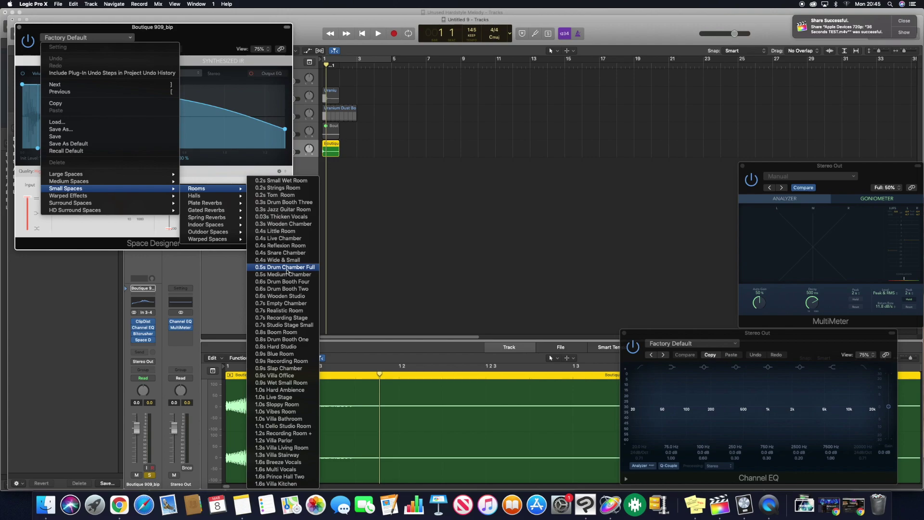
pyautogui.click(293, 195)
pyautogui.press('space')
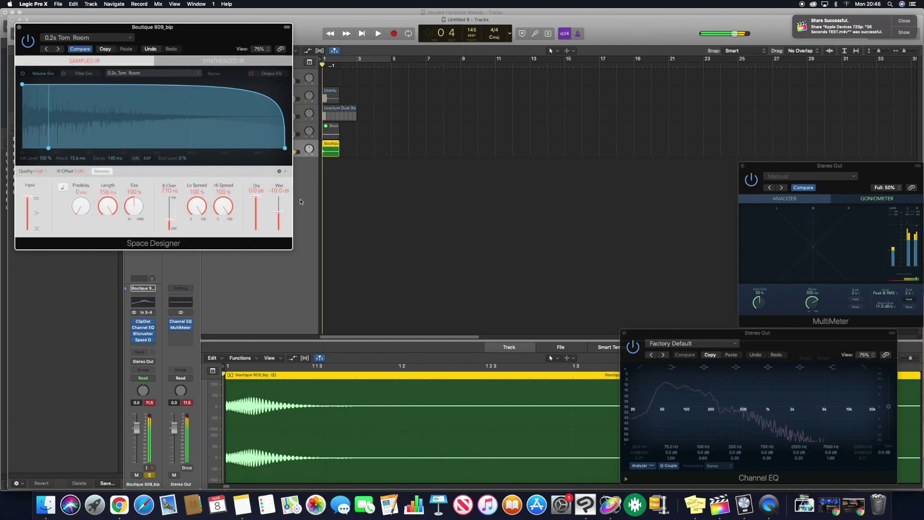
pyautogui.press('space')
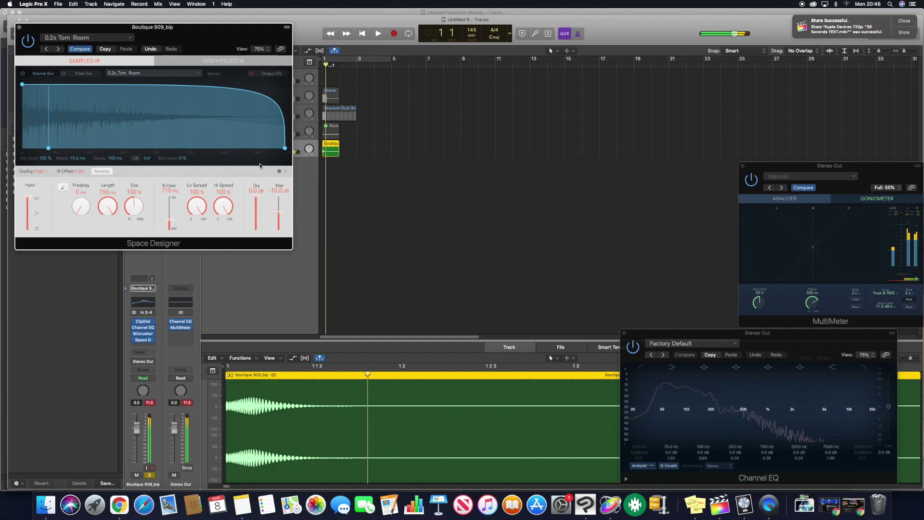
# Load Space Designer's 0.6s Short Snare Hall preset from the small-space halls and play the kick
pyautogui.click(103, 42)
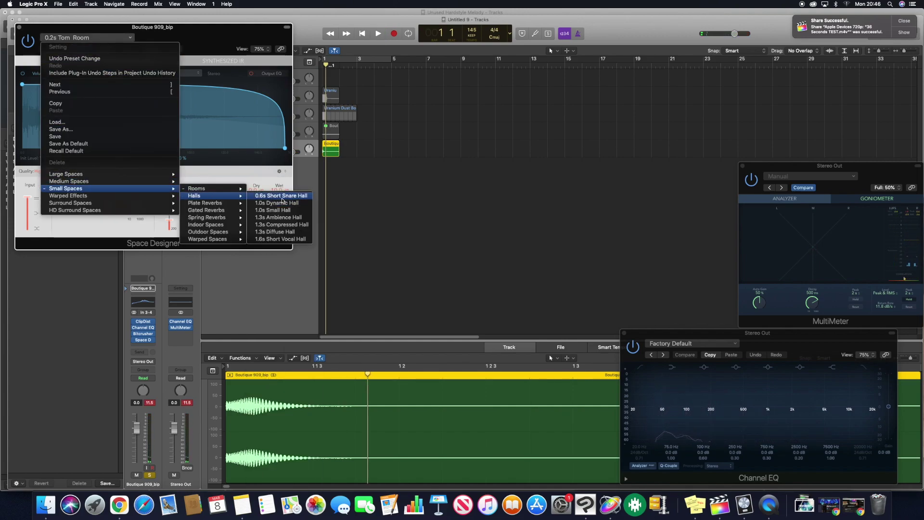
pyautogui.click(282, 200)
pyautogui.press('space')
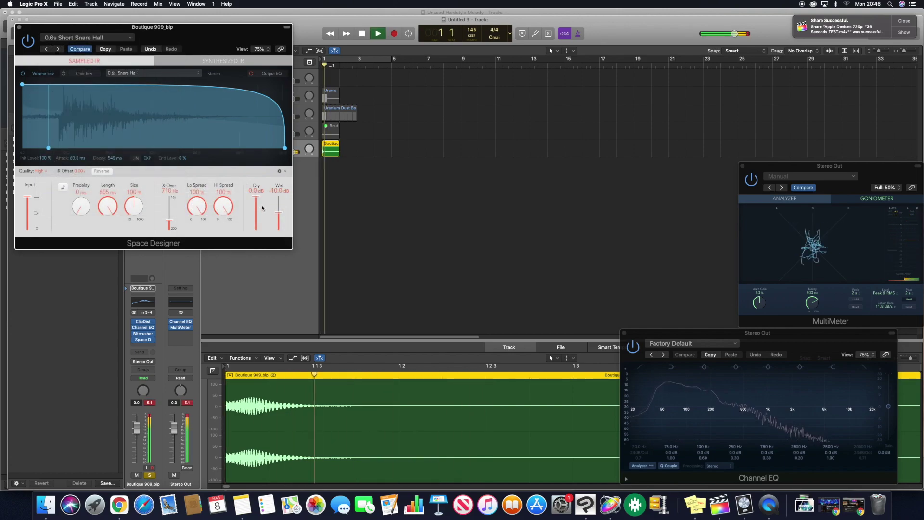
# Shorten the reverb length to 30.0 ms and flatten the volume envelope's decay curve, playing the kick to compare
pyautogui.press('space')
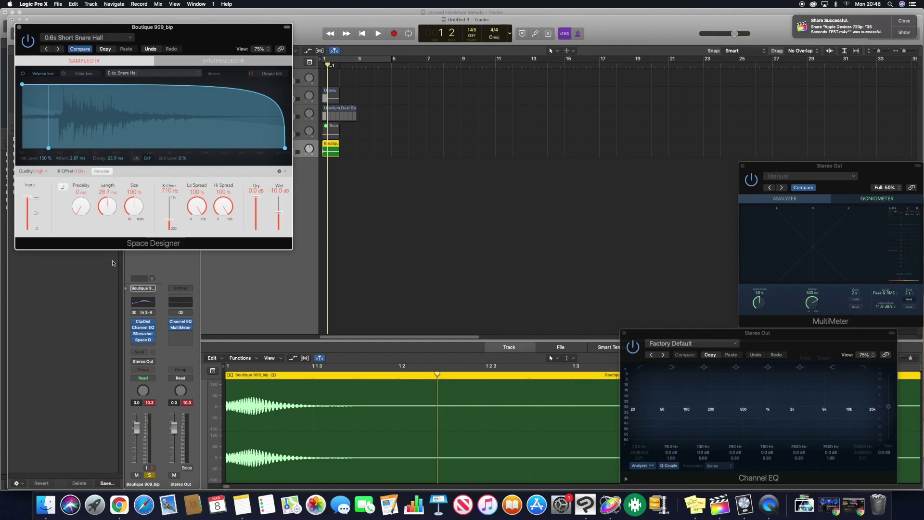
pyautogui.press('space')
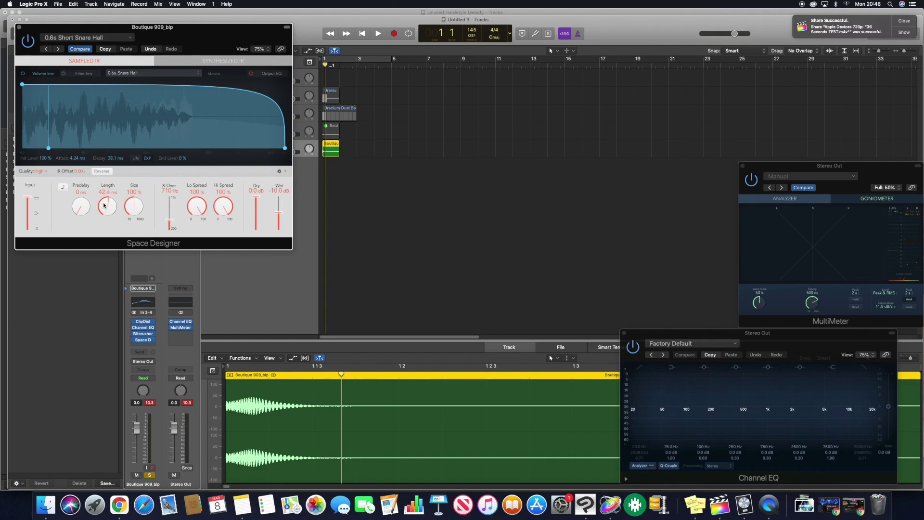
pyautogui.press('space')
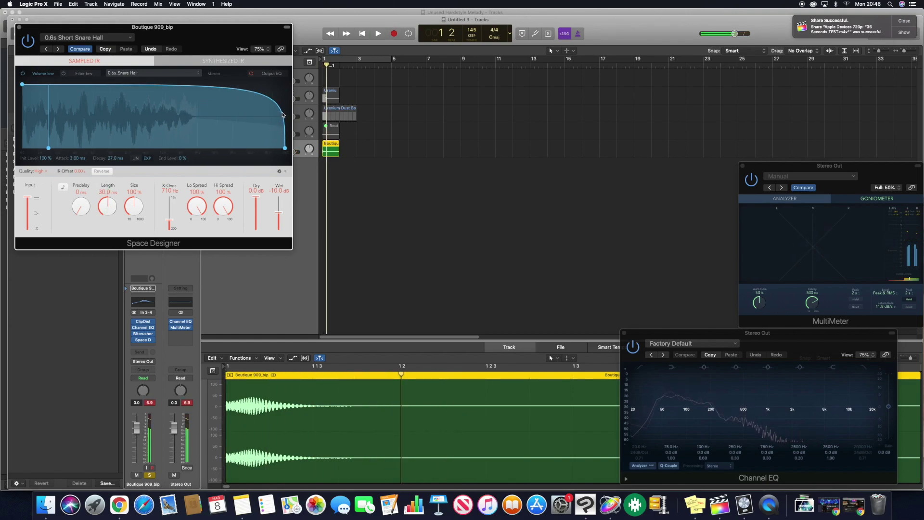
pyautogui.moveTo(243, 113); pyautogui.dragTo(241, 124)
pyautogui.press('space')
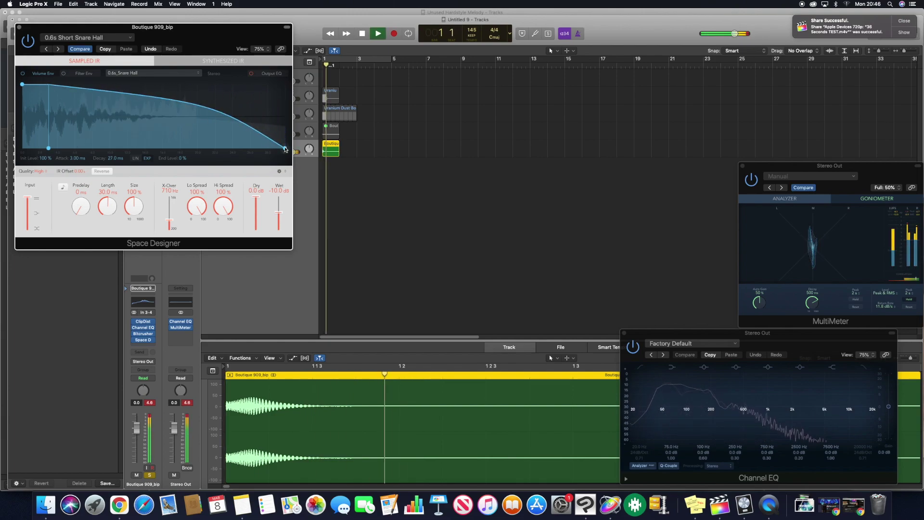
# Reshape Space Designer's volume envelope with an earlier decay end, 0.00 s attack and a fuller decay curve, playing the kick to compare
pyautogui.moveTo(284, 150); pyautogui.dragTo(207, 146)
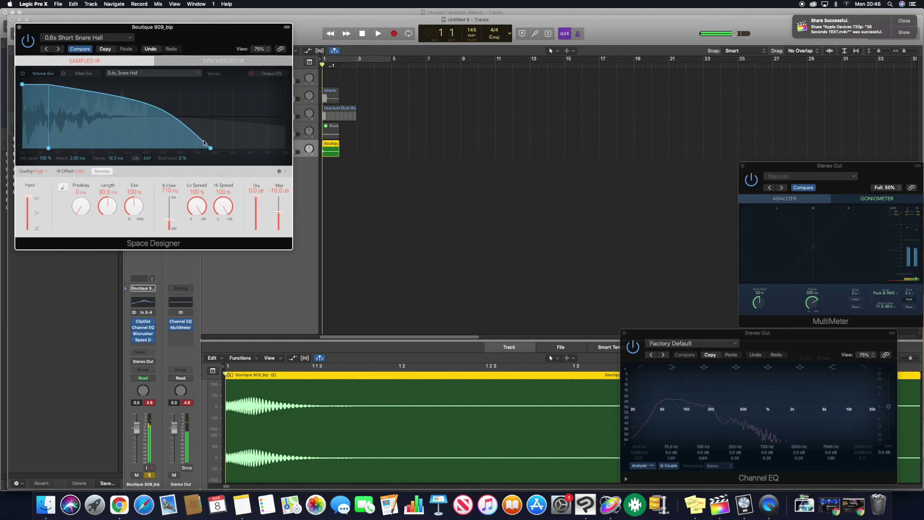
pyautogui.press('space')
pyautogui.press('space')
pyautogui.press('space')
pyautogui.moveTo(48, 148); pyautogui.dragTo(20, 148)
pyautogui.press('space')
pyautogui.press('space')
pyautogui.moveTo(154, 114); pyautogui.dragTo(191, 99)
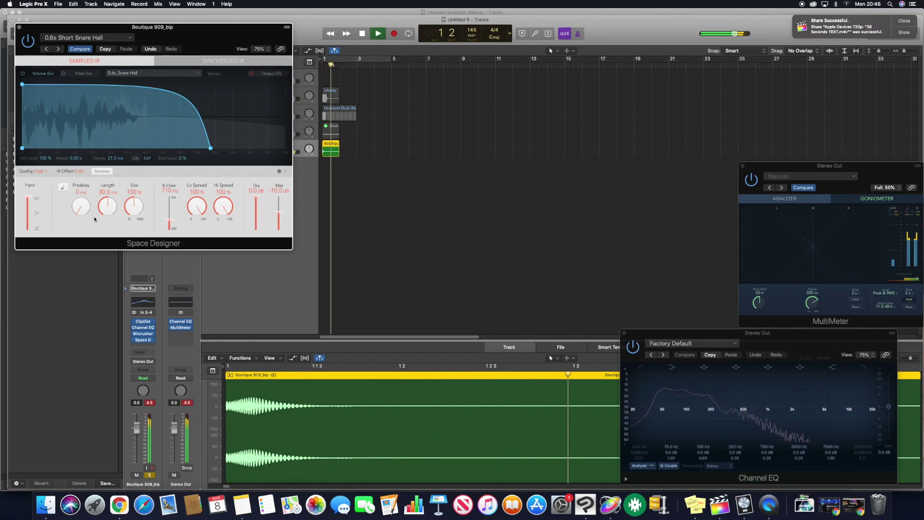
# Set the reverb's size to 150% and length to 39.5 ms while auditioning the kick, and close Space Designer
pyautogui.moveTo(131, 207); pyautogui.dragTo(129, 200)
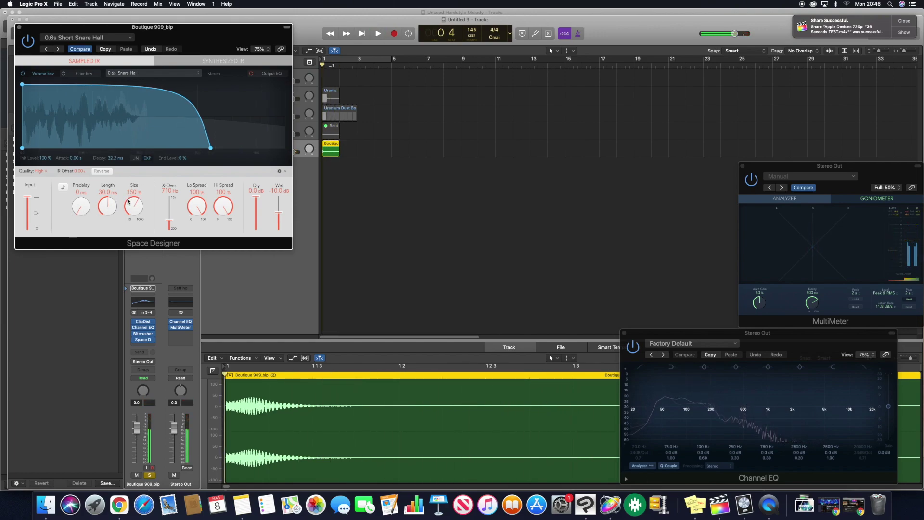
pyautogui.moveTo(131, 207)
pyautogui.mouseDown()
pyautogui.moveTo(105, 207)
pyautogui.moveTo(134, 203)
pyautogui.mouseUp()
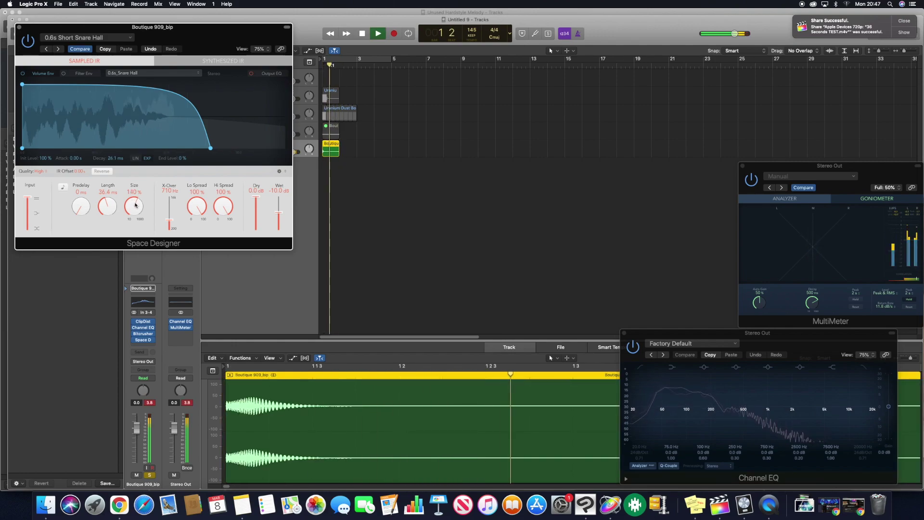
pyautogui.press('space')
pyautogui.moveTo(133, 204); pyautogui.dragTo(134, 202)
pyautogui.press('space')
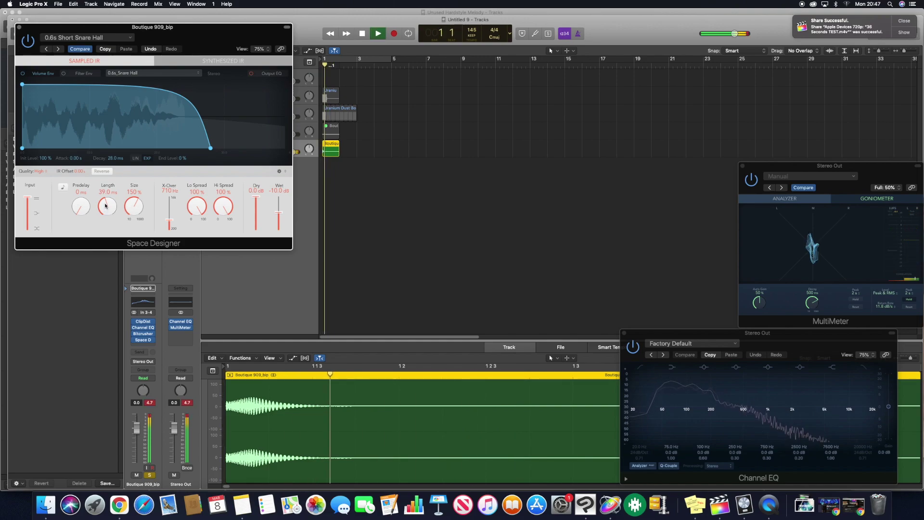
pyautogui.press('space')
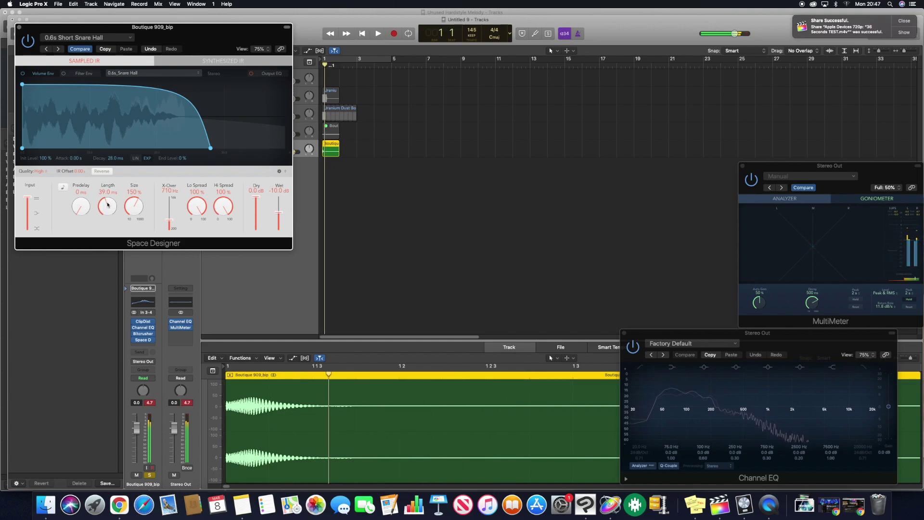
pyautogui.press('space')
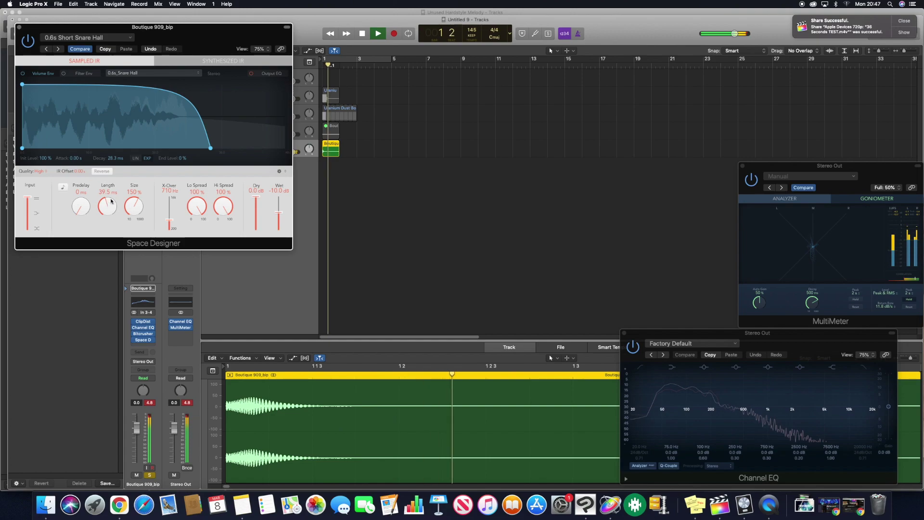
pyautogui.press('space')
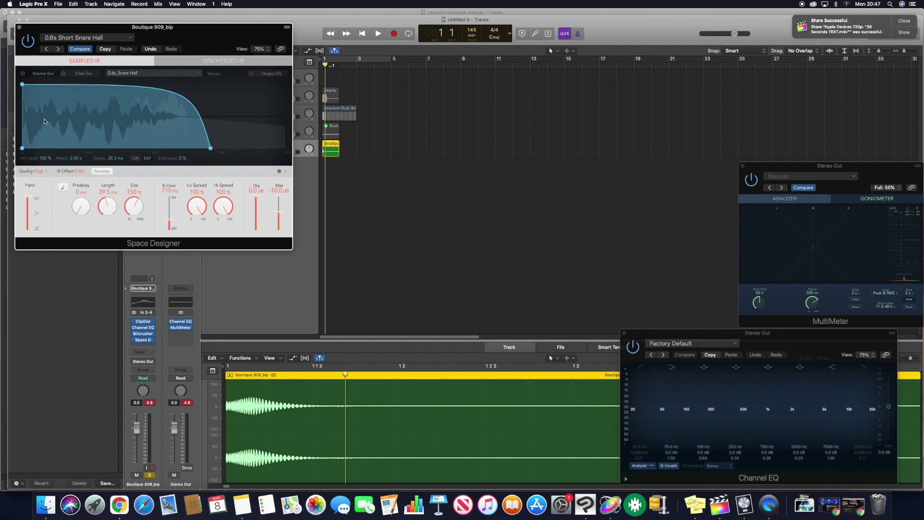
pyautogui.click(20, 28)
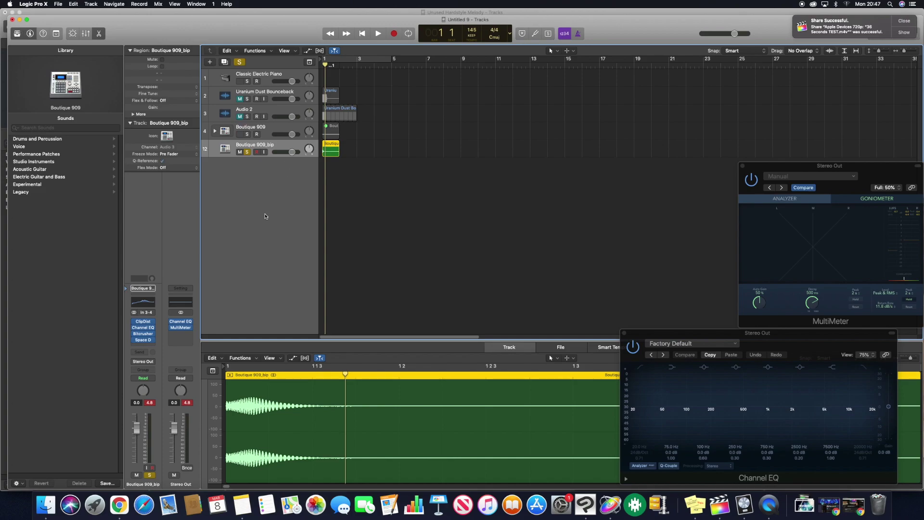
# Insert a second Bitcrusher after Space Designer and raise its drive to 6.0 dB while playing the kick
pyautogui.click(147, 346)
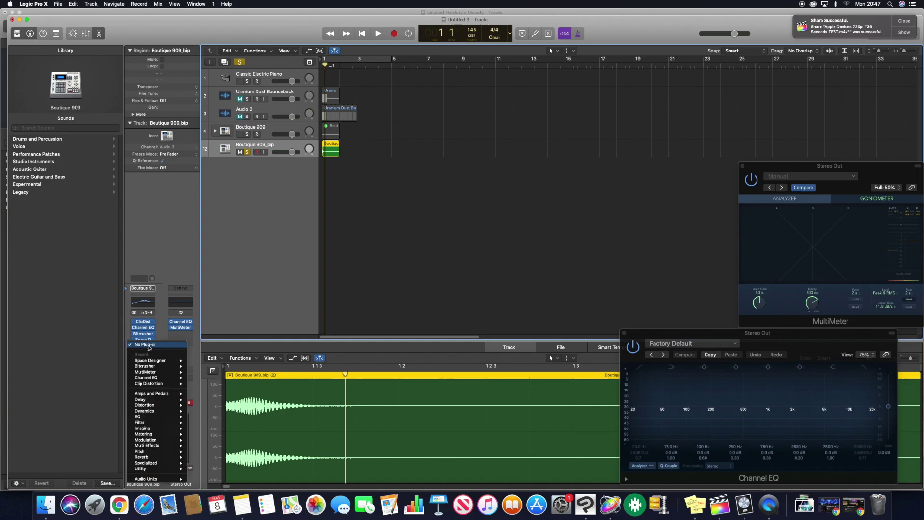
pyautogui.click(157, 368)
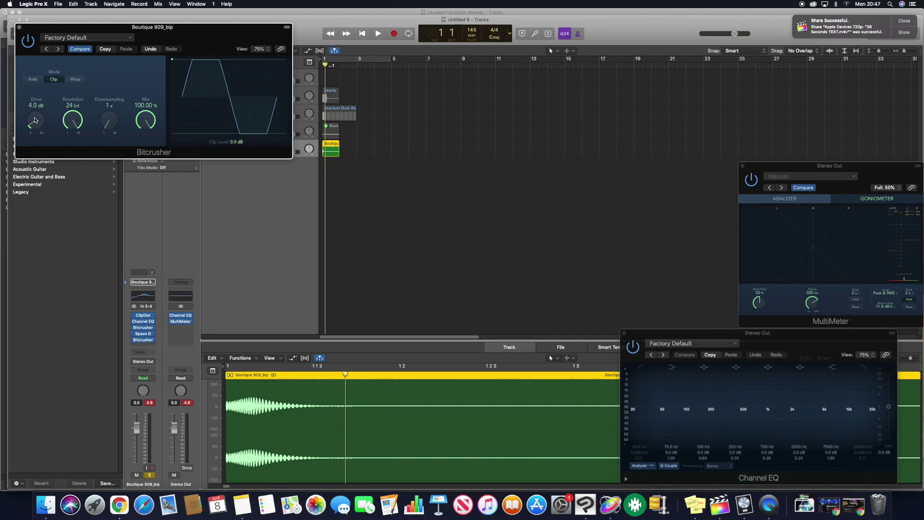
pyautogui.press('space')
pyautogui.scroll(3, 34, 119)
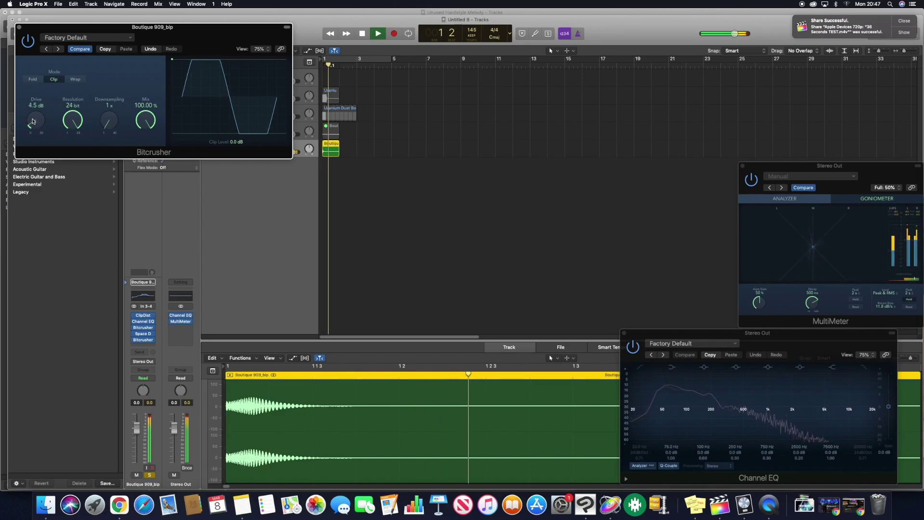
pyautogui.scroll(1, 32, 119)
pyautogui.press('space')
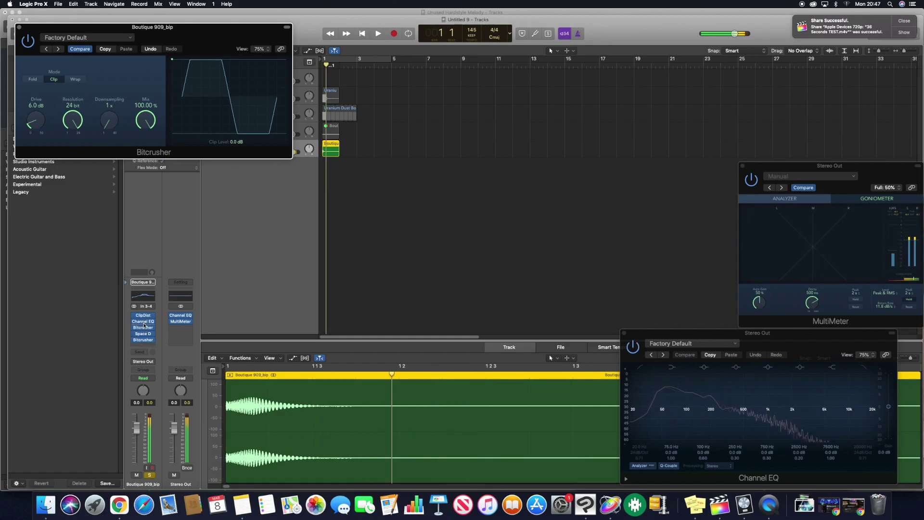
# Compare the kick with the track's Channel EQ bypassed and re-enabled, keeping Space Designer and the last Bitcrusher bypassed
pyautogui.moveTo(144, 335)
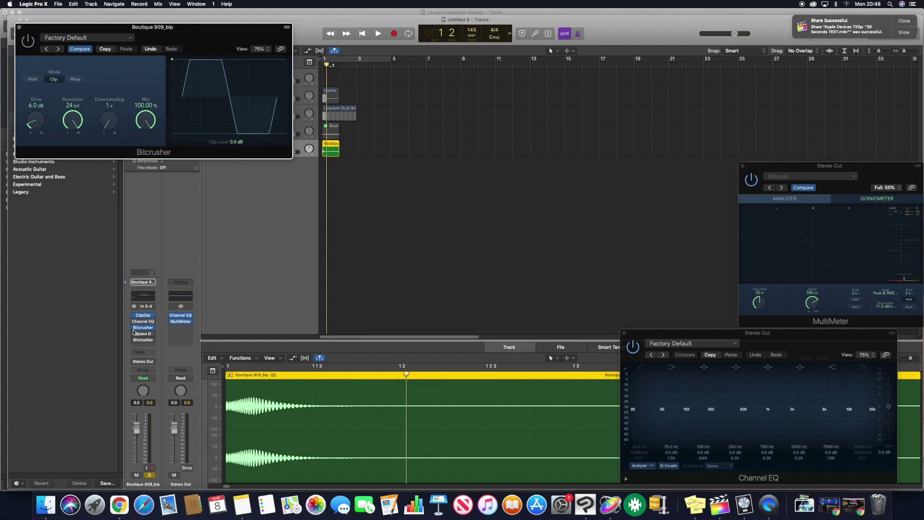
pyautogui.press('space')
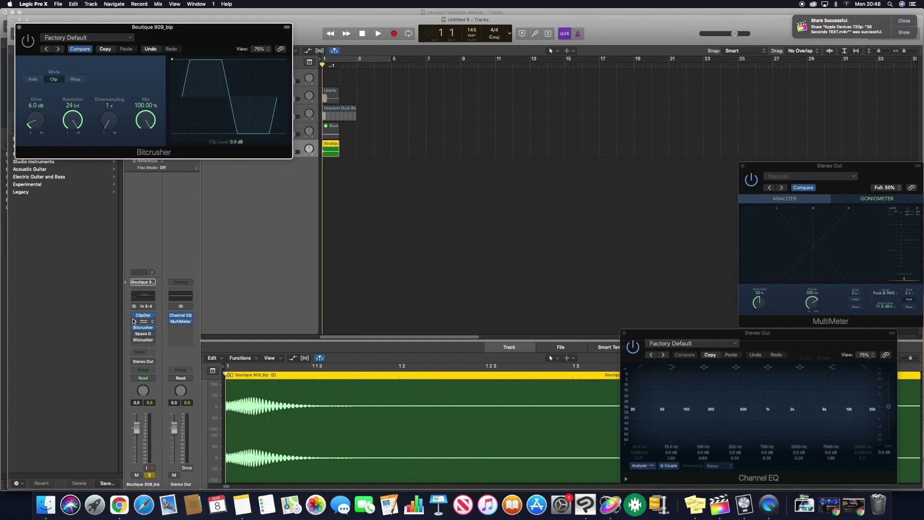
pyautogui.press('space')
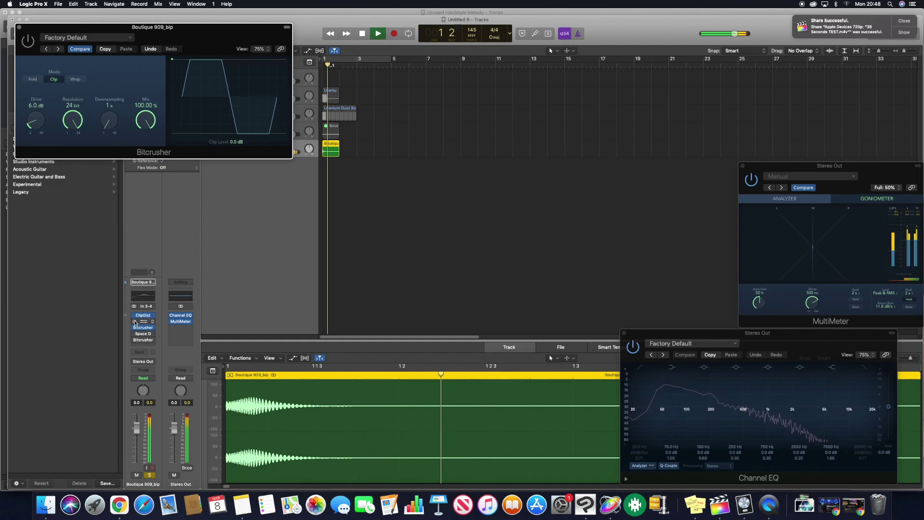
pyautogui.press('space')
pyautogui.press('space')
pyautogui.press('space')
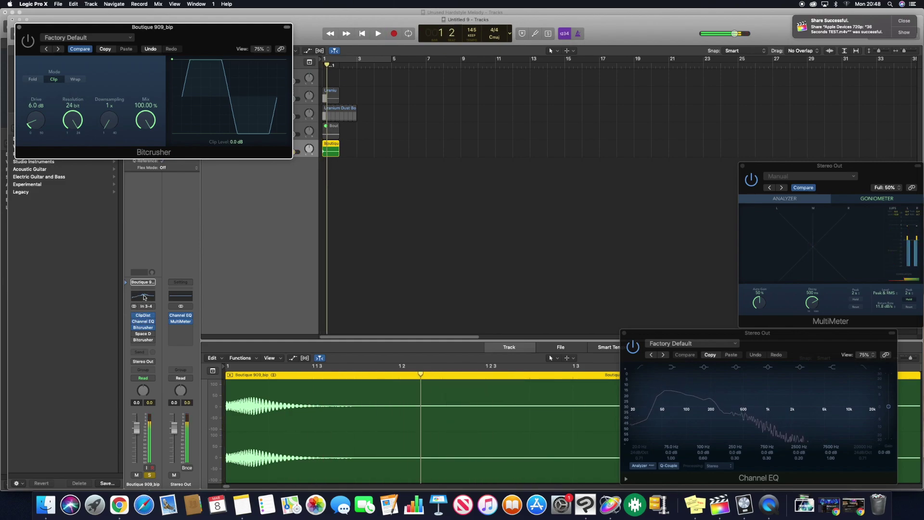
# Inspect the track's Channel EQ curve and audition the kick with Space Designer and the last Bitcrusher re-enabled
pyautogui.click(143, 322)
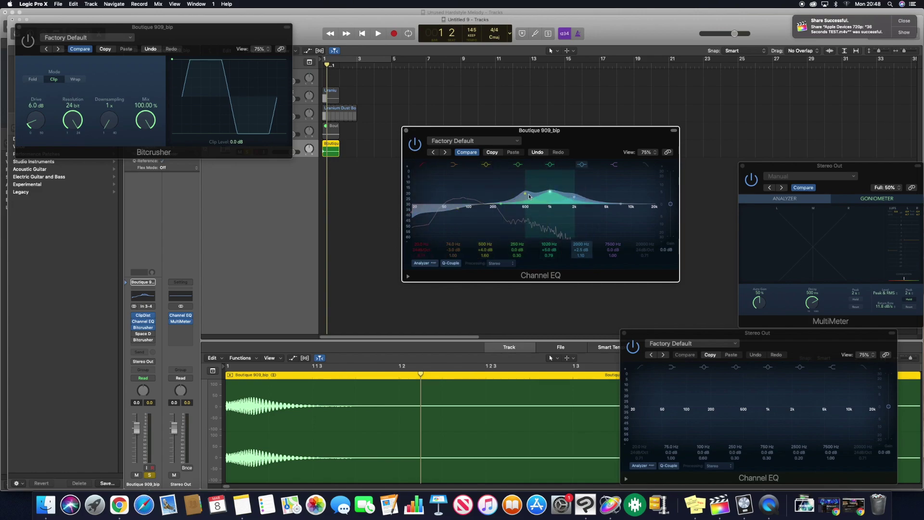
pyautogui.click(406, 130)
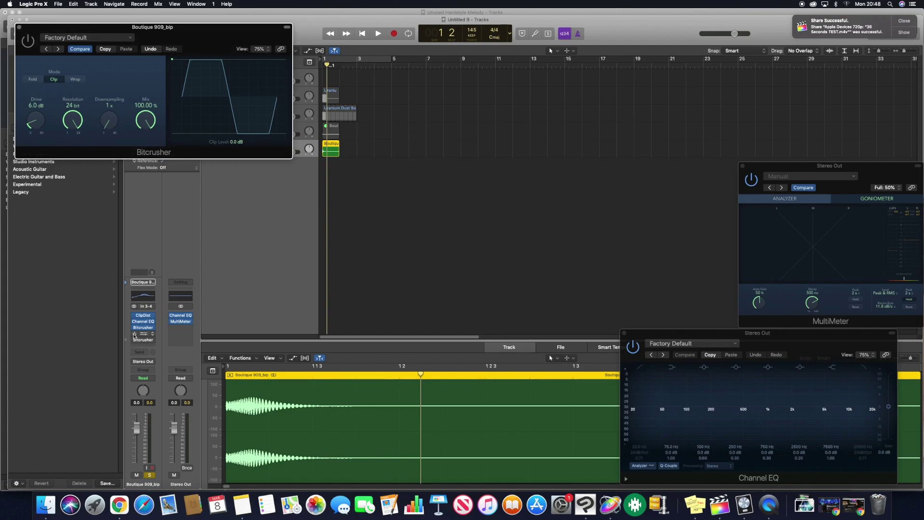
pyautogui.press('space')
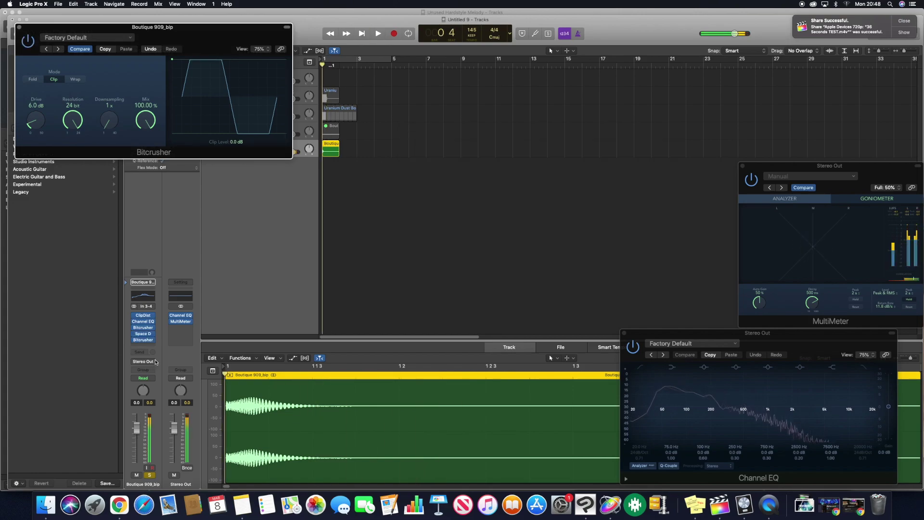
pyautogui.press('space')
# In Space Designer, audition smaller sizes before returning to 150%, set the crossover to 810 Hz, and close both plug-in windows
pyautogui.click(143, 333)
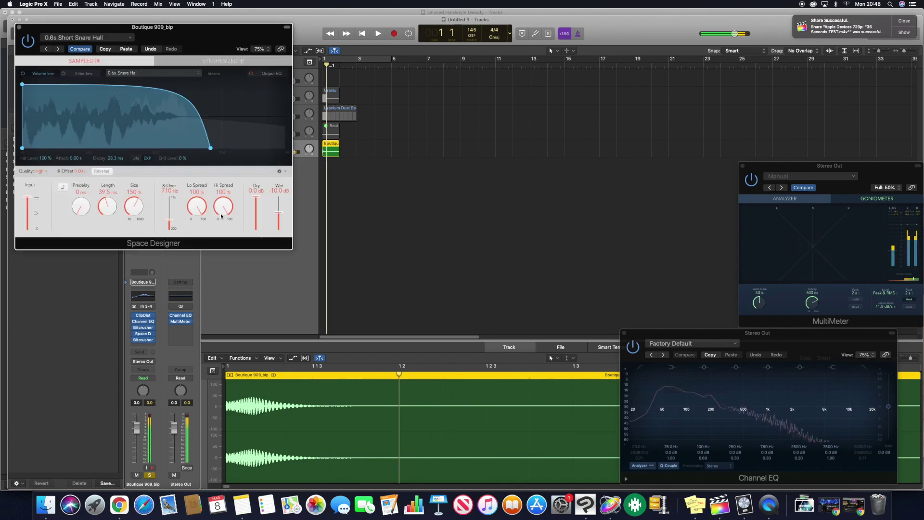
pyautogui.moveTo(131, 205); pyautogui.dragTo(130, 207)
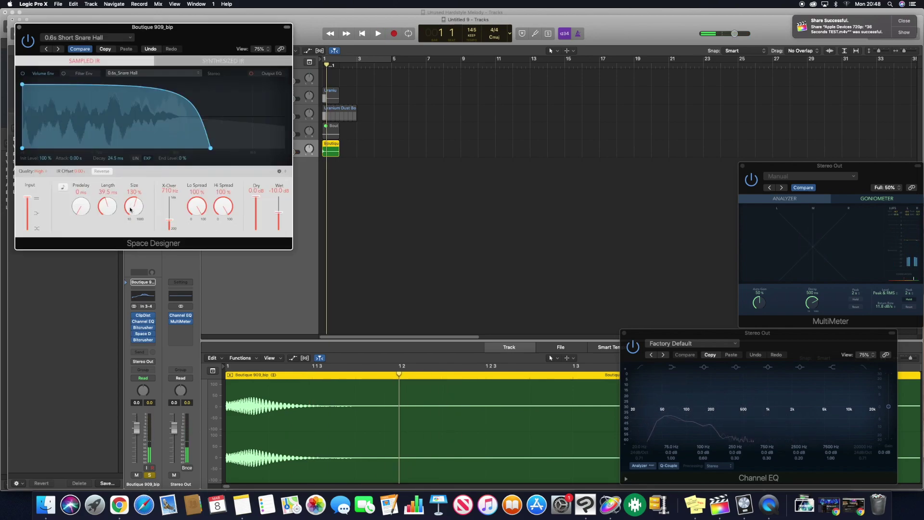
pyautogui.press('space')
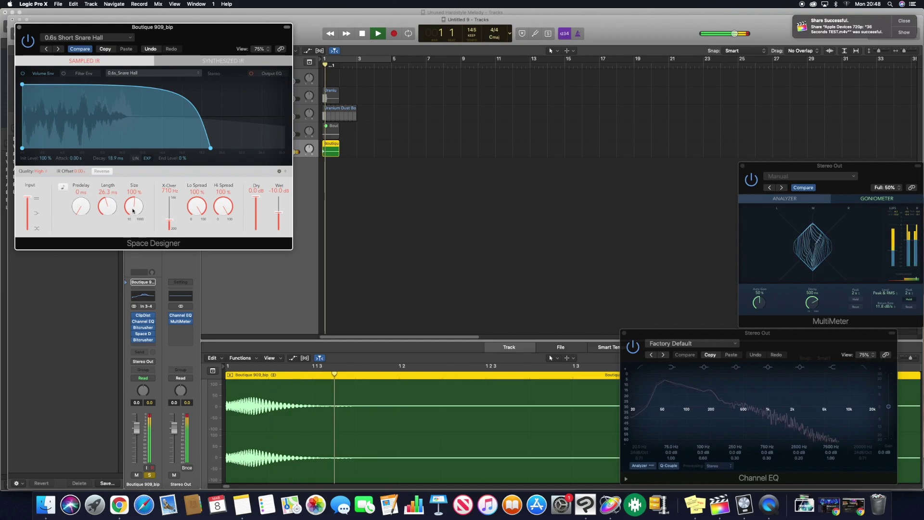
pyautogui.moveTo(130, 204); pyautogui.dragTo(168, 215)
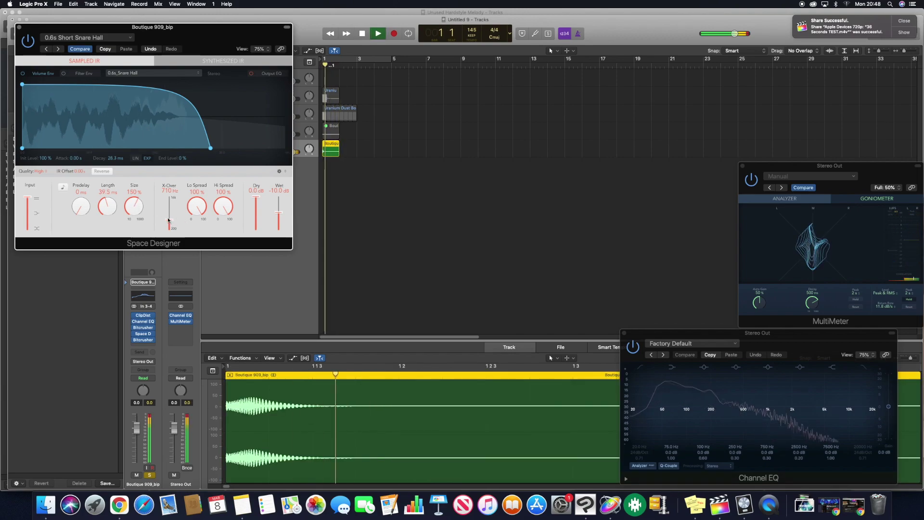
pyautogui.press('space')
pyautogui.moveTo(169, 216)
pyautogui.mouseDown()
pyautogui.moveTo(169, 230)
pyautogui.moveTo(170, 199)
pyautogui.moveTo(170, 220)
pyautogui.mouseUp()
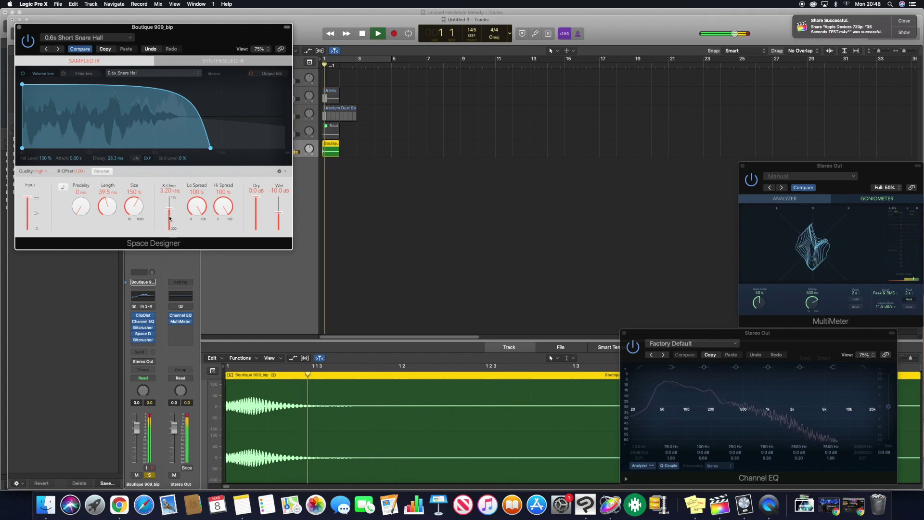
pyautogui.press('space')
pyautogui.press('space')
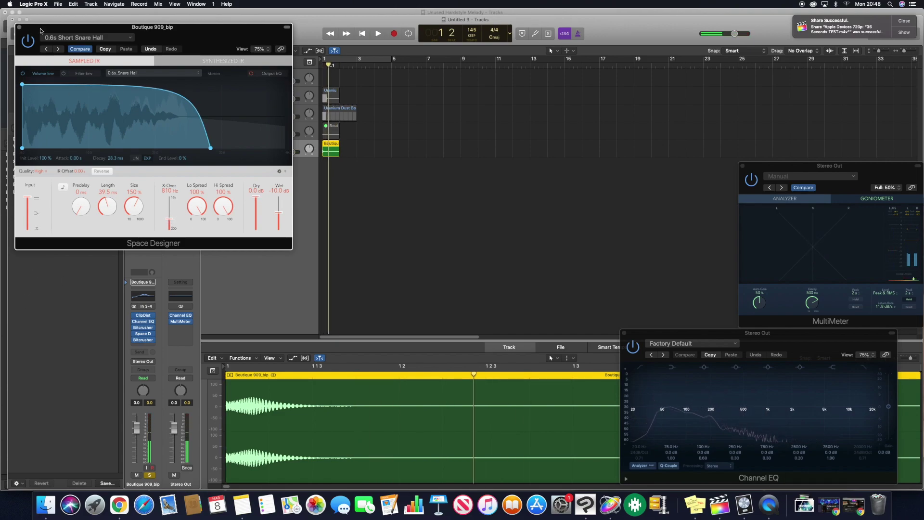
pyautogui.click(19, 27)
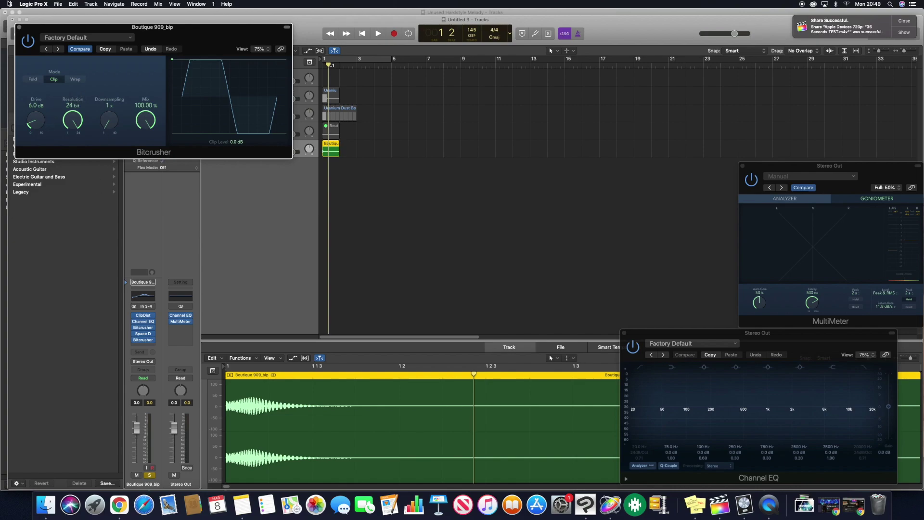
pyautogui.click(19, 27)
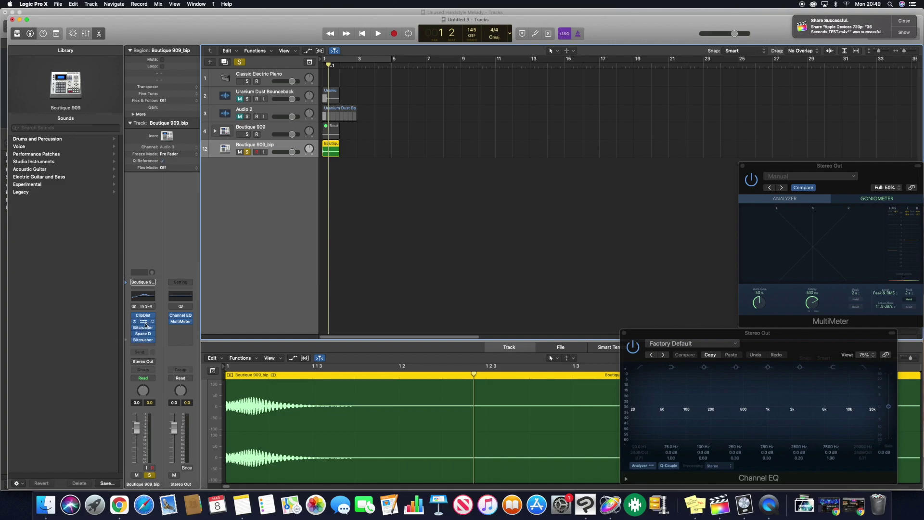
# Insert a second Clip Distortion after the last Bitcrusher with 52% mix, 100 Hz tone and 2100 Hz clip filter, and play the kick
pyautogui.click(143, 345)
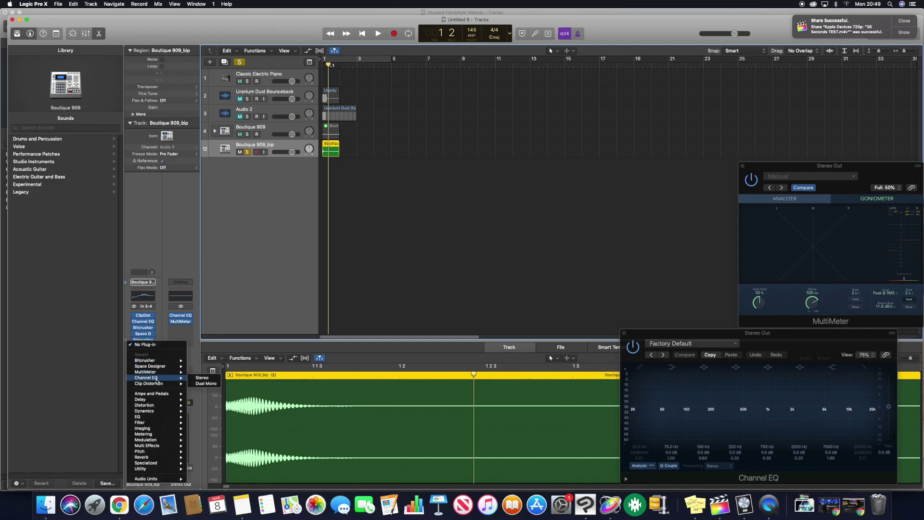
pyautogui.click(160, 385)
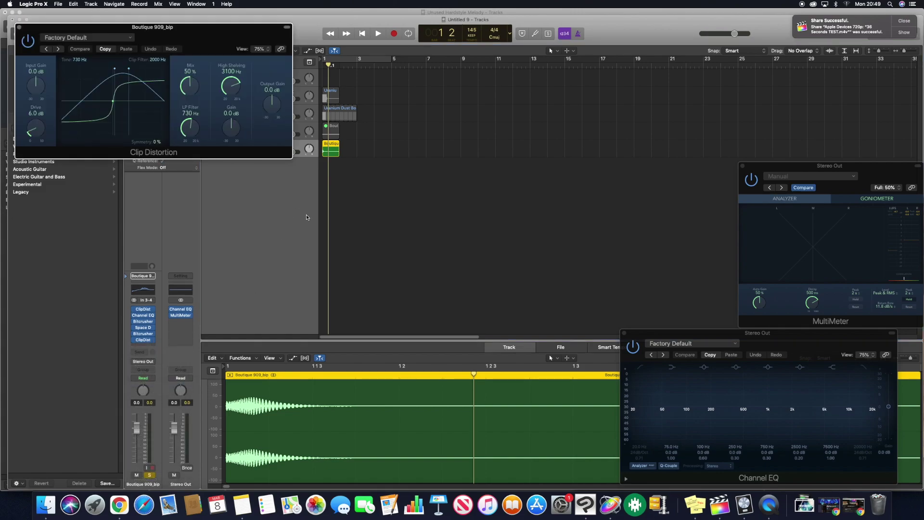
pyautogui.moveTo(191, 83); pyautogui.dragTo(192, 81)
pyautogui.moveTo(114, 77); pyautogui.dragTo(88, 72)
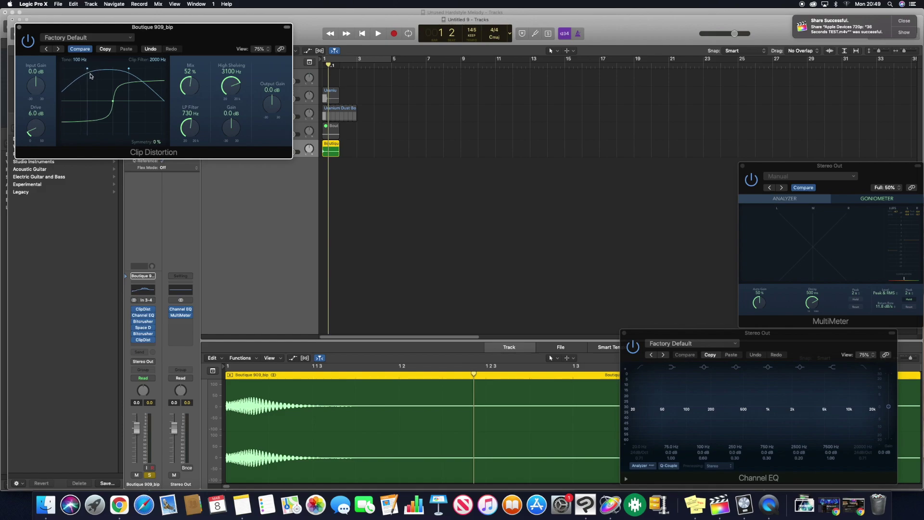
pyautogui.moveTo(129, 69); pyautogui.dragTo(130, 71)
pyautogui.press('space')
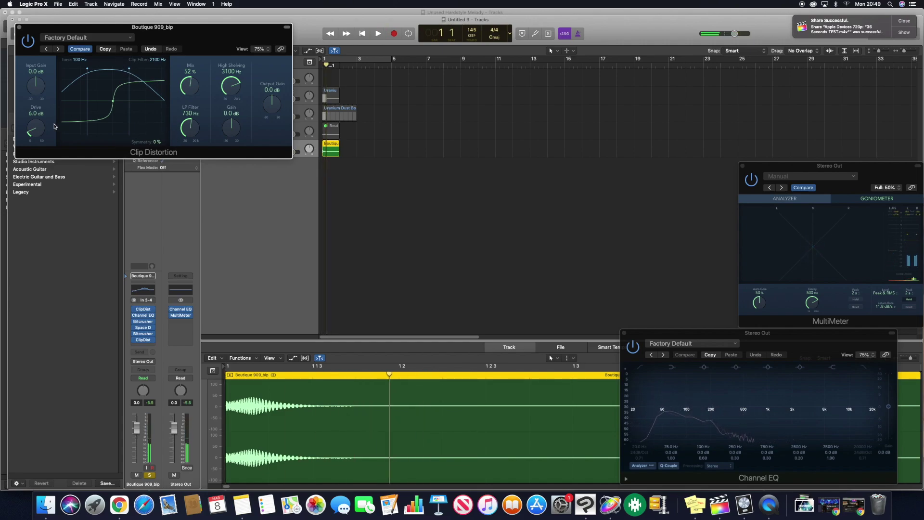
# Set the new Clip Distortion's drive to 37.0 dB, symmetry to -100%, LP filter to 1700 Hz and high shelving to 85 Hz, and play the kick
pyautogui.moveTo(42, 135); pyautogui.dragTo(33, 60)
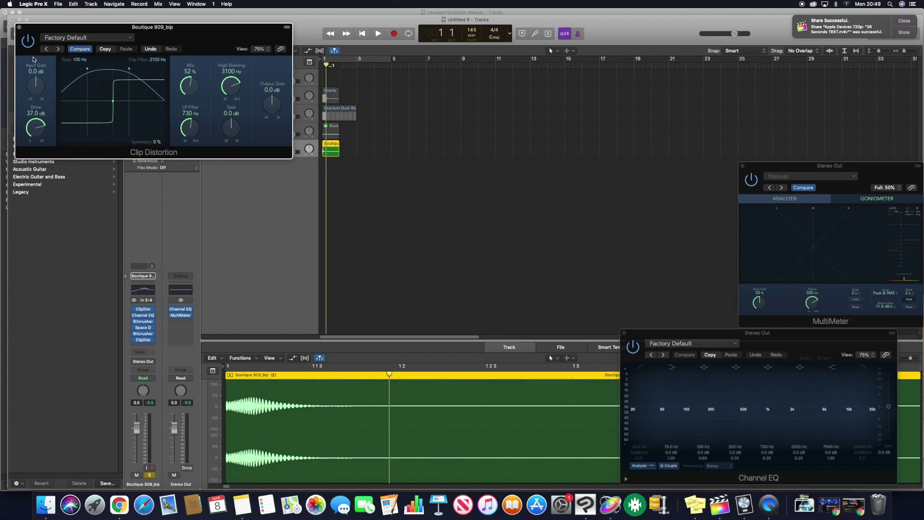
pyautogui.moveTo(112, 102); pyautogui.dragTo(109, 59)
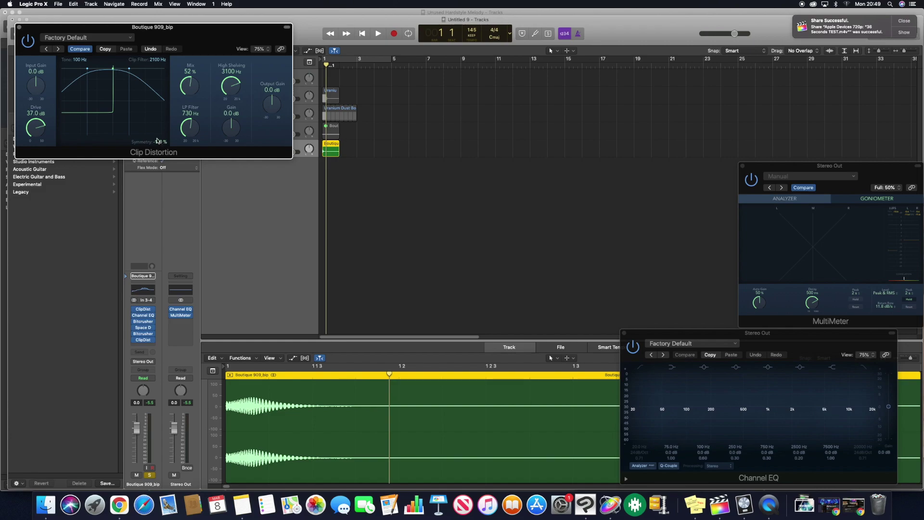
pyautogui.moveTo(182, 138); pyautogui.dragTo(188, 122)
pyautogui.moveTo(229, 94); pyautogui.dragTo(234, 144)
pyautogui.press('space')
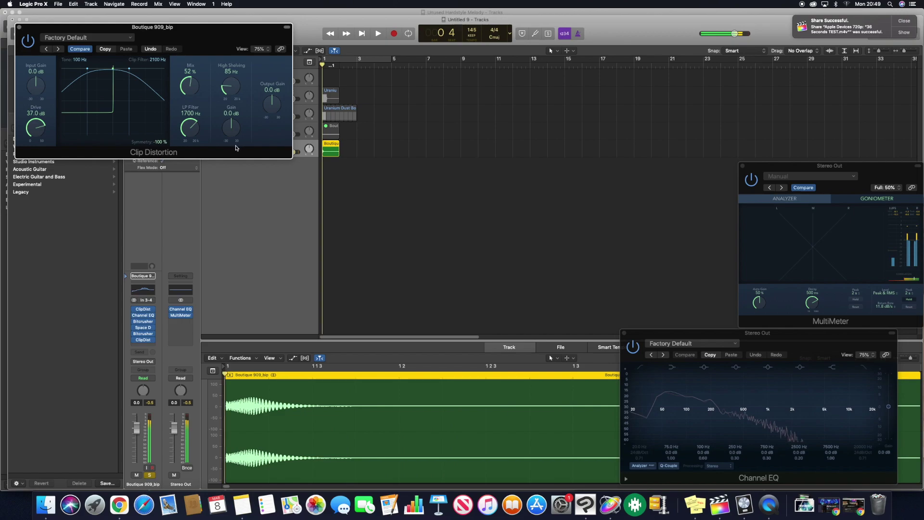
# Audition the kick from the start again and align the MultiMeter window with the output Channel EQ window below it
pyautogui.press('space')
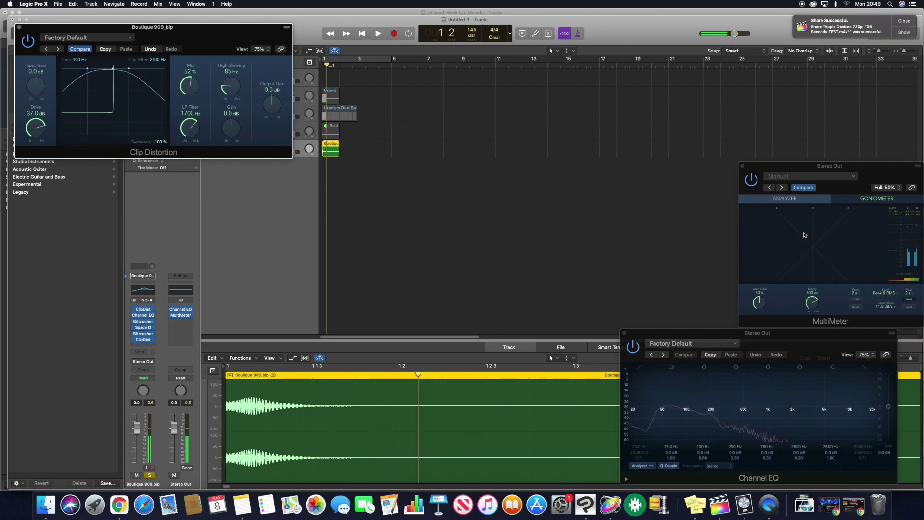
pyautogui.press('Return')
pyautogui.press('space')
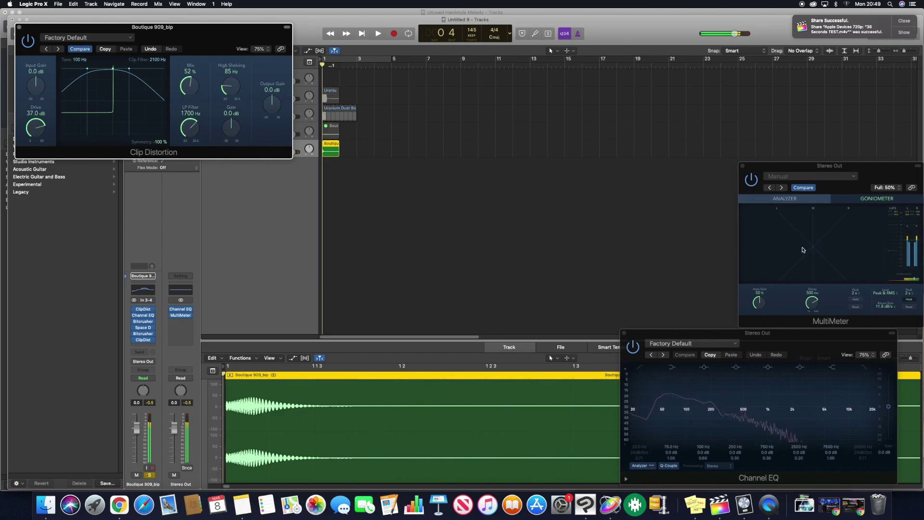
pyautogui.press('space')
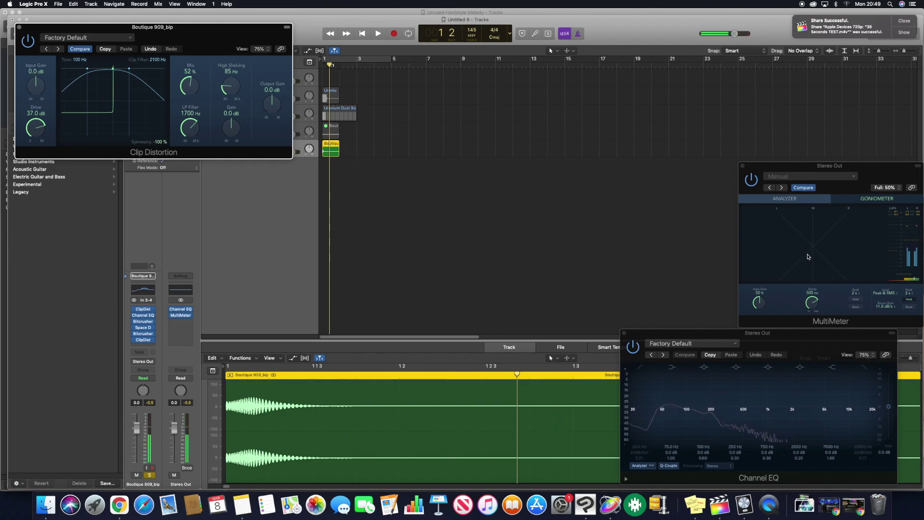
pyautogui.moveTo(835, 169); pyautogui.dragTo(808, 169)
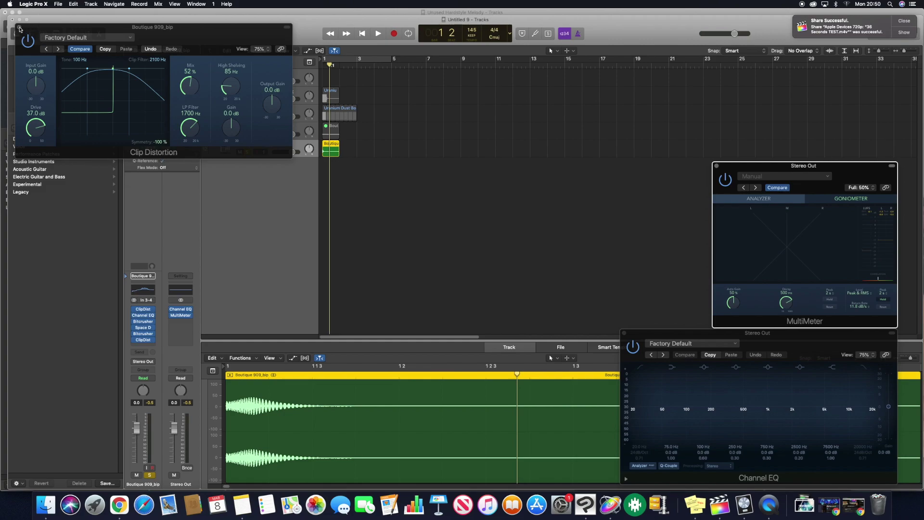
# Set the second Clip Distortion's input gain to +4.5 dB and shelving gain to +0.5 dB, play the kick, and close the plug-in
pyautogui.moveTo(31, 86); pyautogui.dragTo(34, 81)
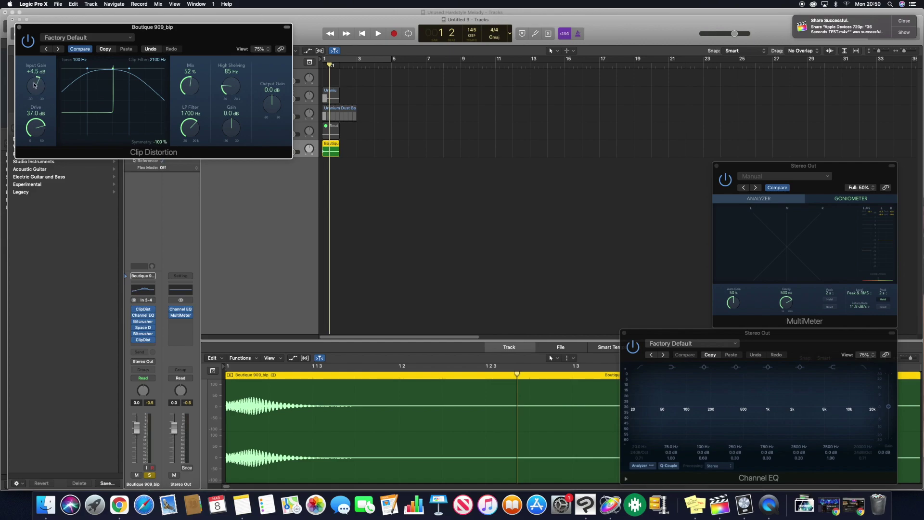
pyautogui.moveTo(229, 137); pyautogui.dragTo(230, 133)
pyautogui.press('space')
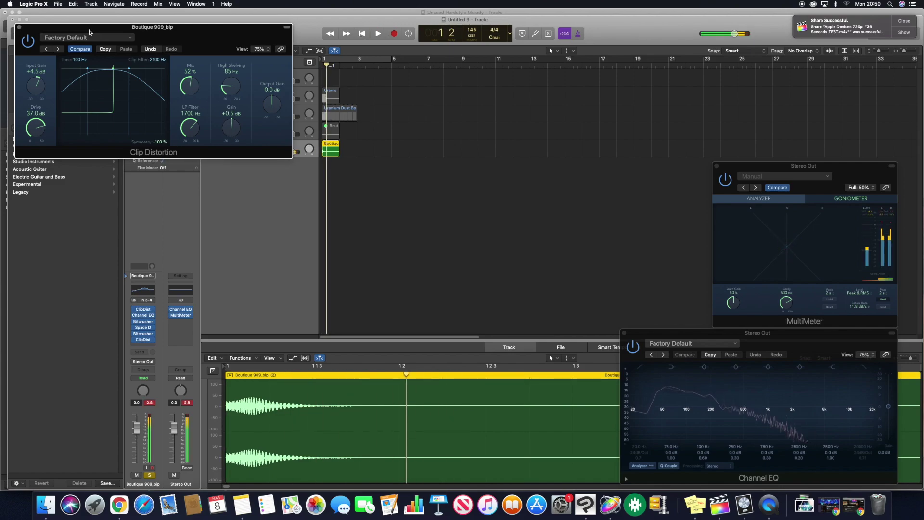
pyautogui.press('space')
pyautogui.press('cmd+w')
# Insert a Channel EQ after the second Clip Distortion, cut its low shelf around 85 Hz, and play the kick
pyautogui.click(142, 346)
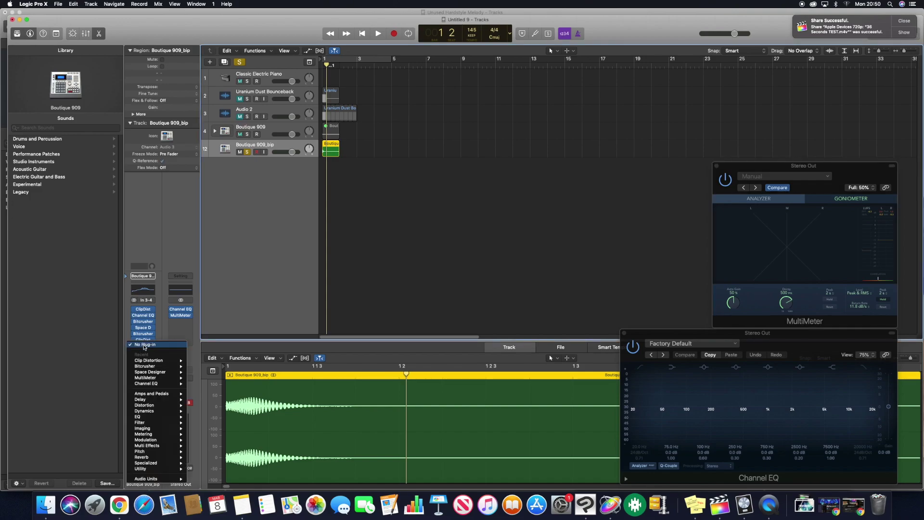
pyautogui.click(146, 384)
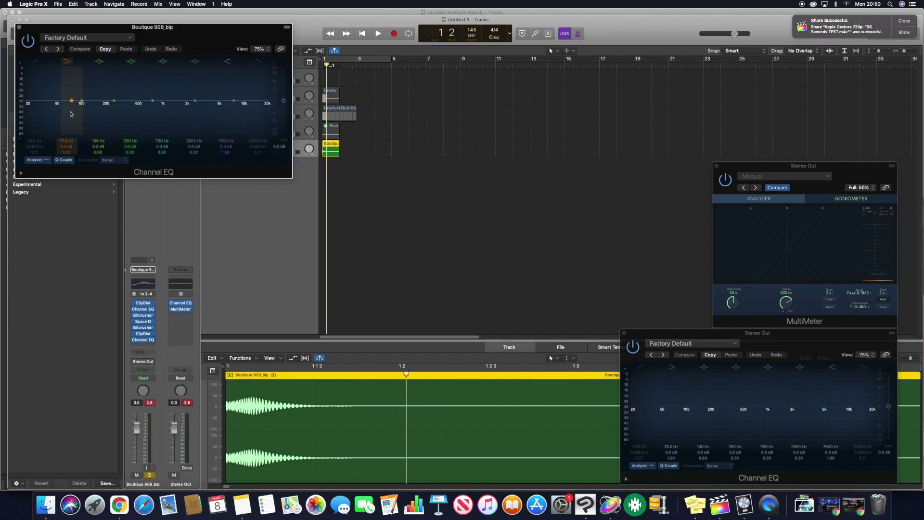
pyautogui.moveTo(71, 102)
pyautogui.mouseDown()
pyautogui.moveTo(90, 112)
pyautogui.moveTo(75, 110)
pyautogui.mouseUp()
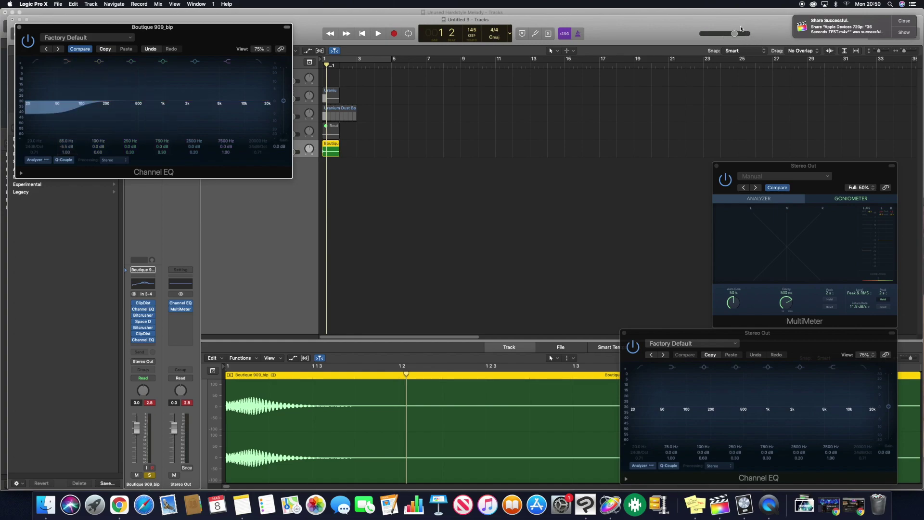
pyautogui.press('space')
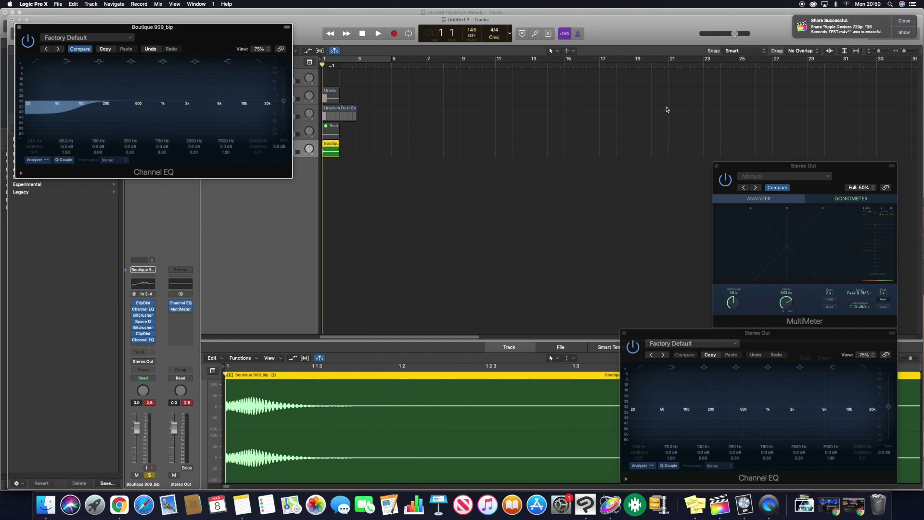
pyautogui.press('space')
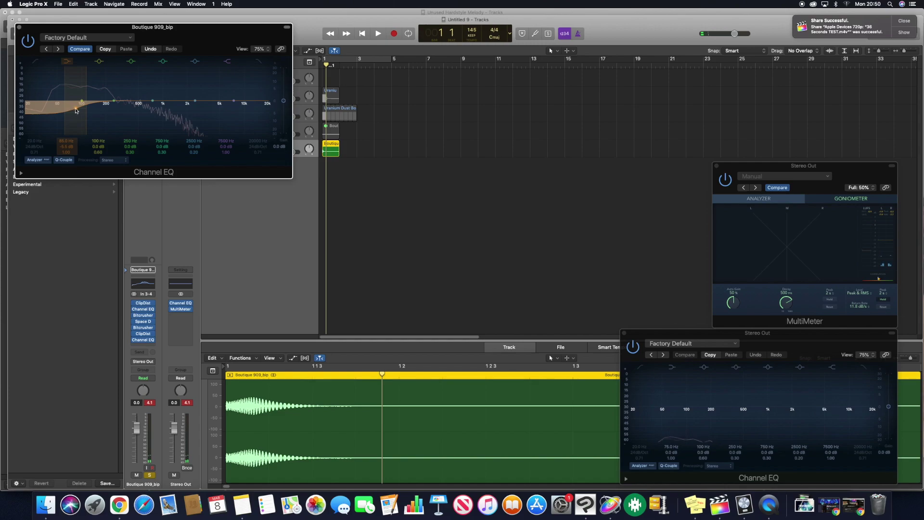
# Deepen the new Channel EQ's low-shelf cut to -7.0 dB with its frequency just below 100 Hz, and audition the kick
pyautogui.moveTo(75, 111); pyautogui.dragTo(75, 111)
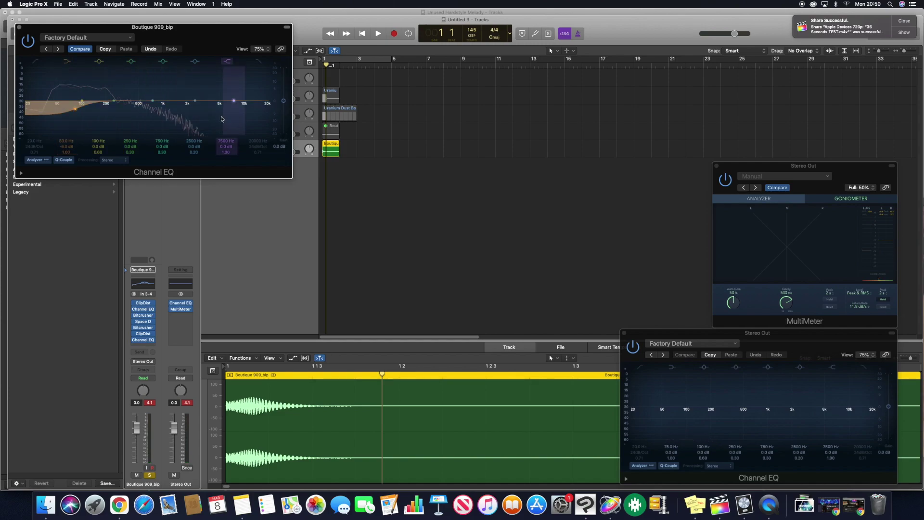
pyautogui.moveTo(75, 109); pyautogui.dragTo(80, 111)
pyautogui.press('space')
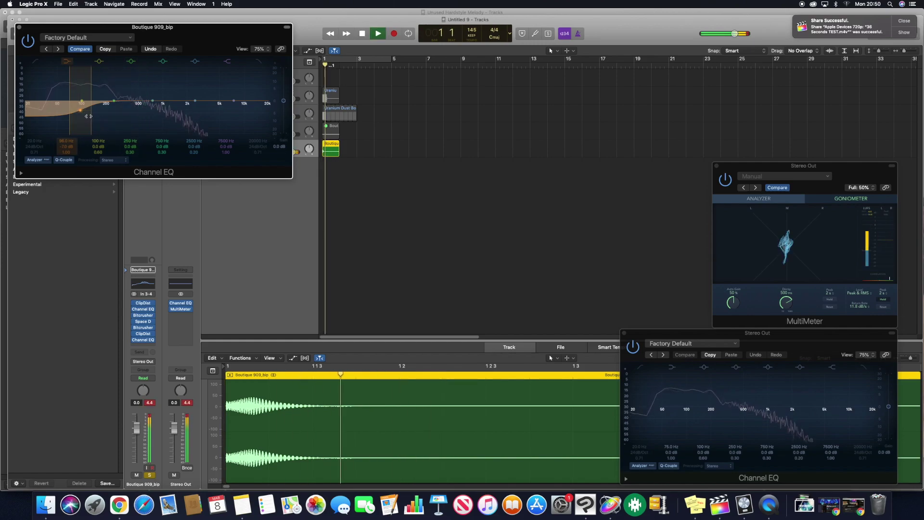
pyautogui.press('space')
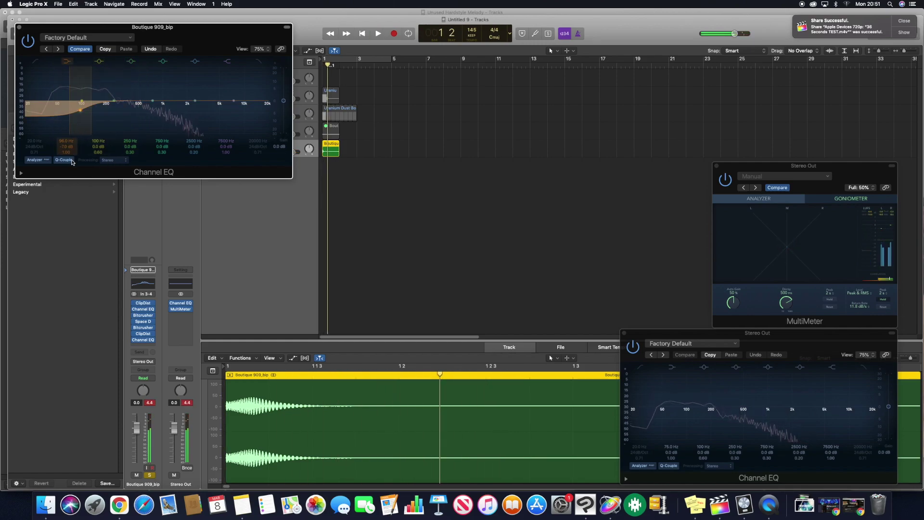
# Boost the Channel EQ's 750 Hz band by +1.0 dB, move it to 640 Hz, and audition the kick while adjusting
pyautogui.moveTo(147, 103); pyautogui.dragTo(164, 99)
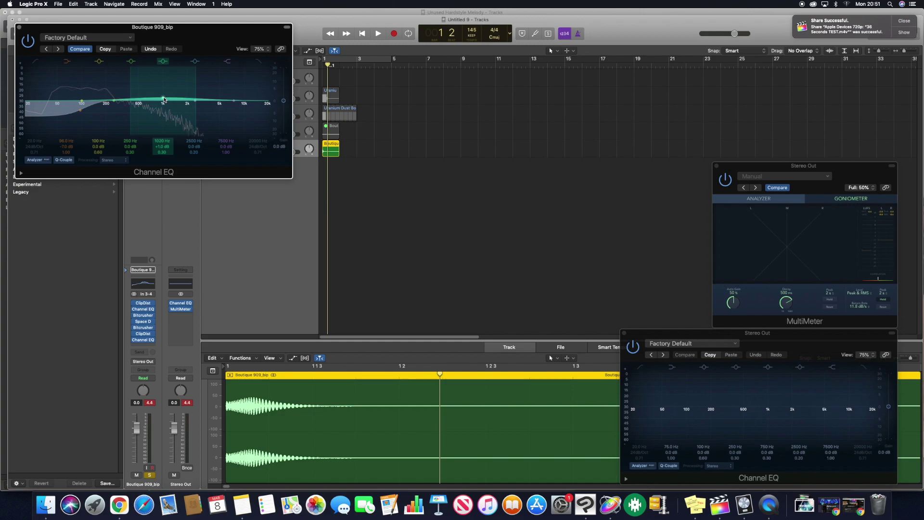
pyautogui.moveTo(163, 100); pyautogui.dragTo(155, 99)
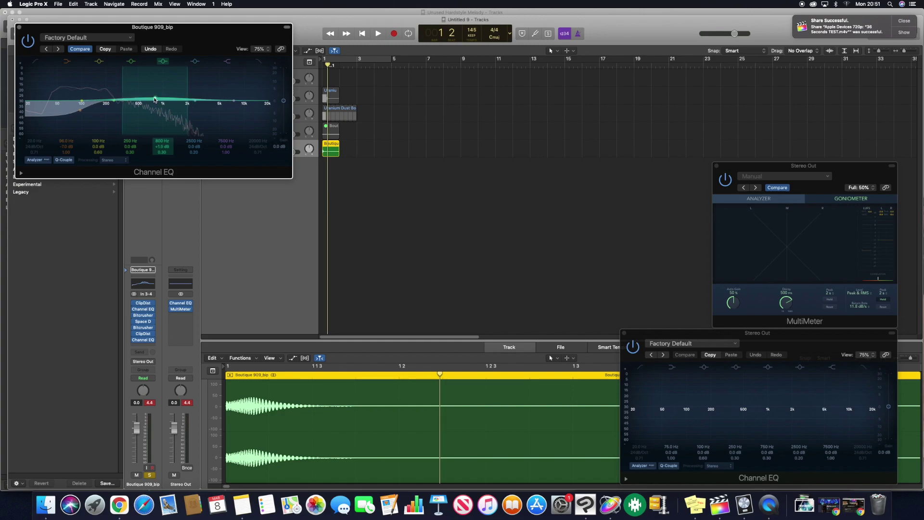
pyautogui.press('space')
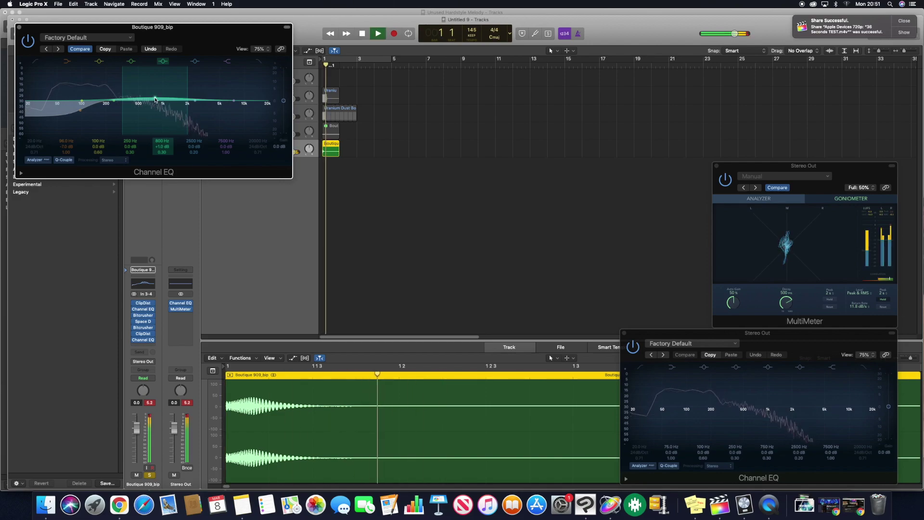
pyautogui.moveTo(155, 100)
pyautogui.mouseDown()
pyautogui.moveTo(146, 90)
pyautogui.moveTo(160, 86)
pyautogui.moveTo(140, 84)
pyautogui.moveTo(147, 98)
pyautogui.mouseUp()
pyautogui.press('space')
pyautogui.press('space')
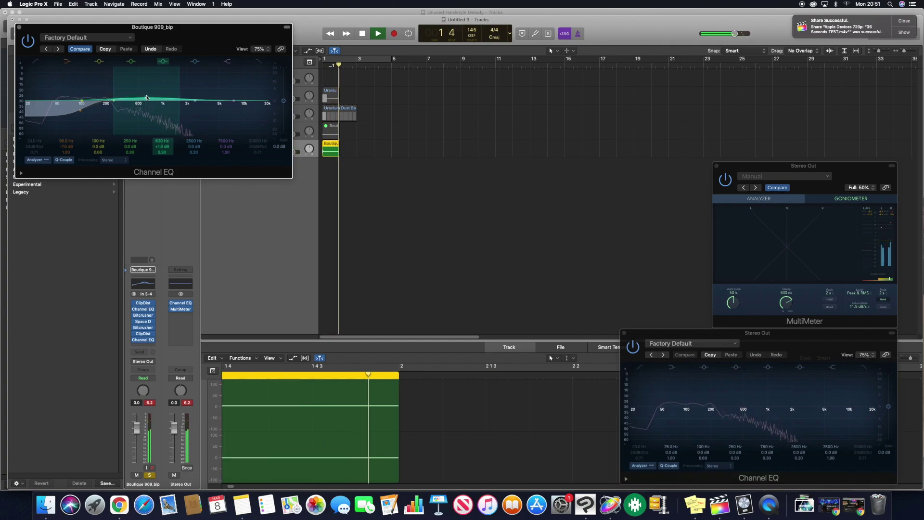
pyautogui.press('Return')
pyautogui.press('space')
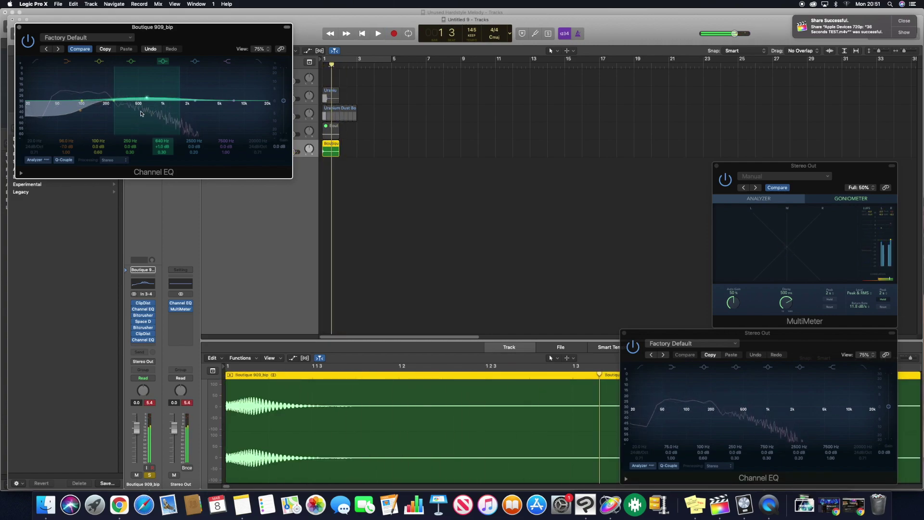
pyautogui.moveTo(166, 146); pyautogui.dragTo(165, 148)
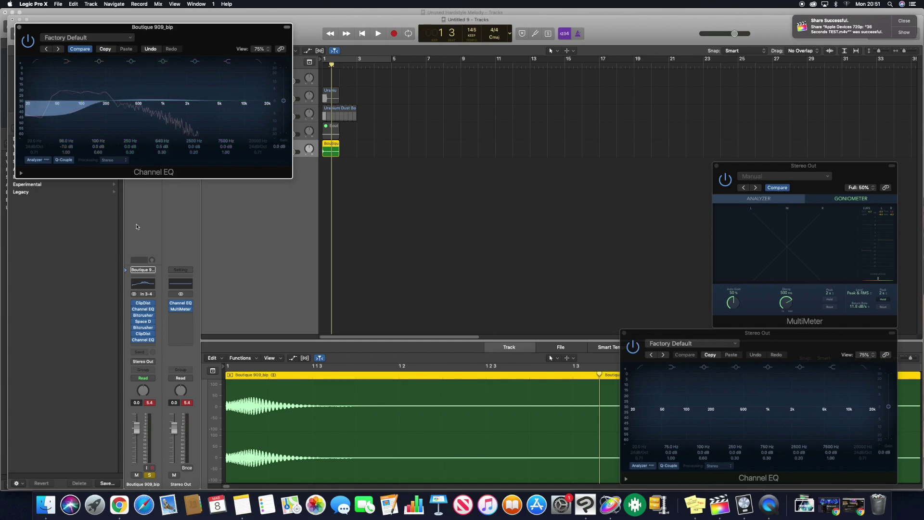
# Insert an AutoFilter after the new Channel EQ with the third state-variable filter type, 50% resonance and 70% envelope, and play the kick
pyautogui.click(143, 345)
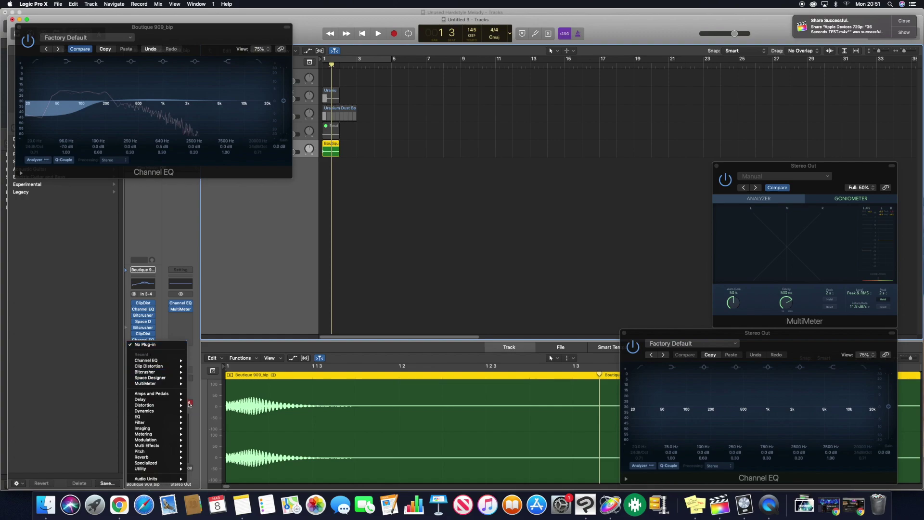
pyautogui.moveTo(159, 438)
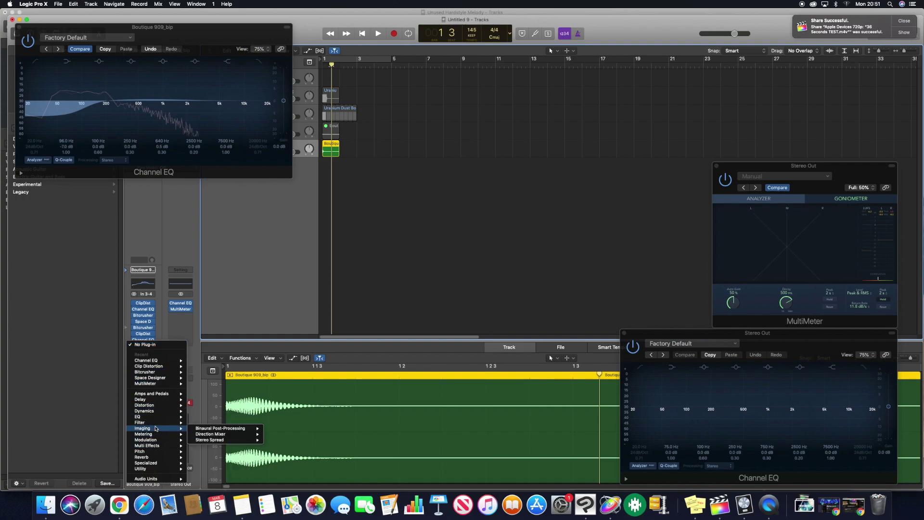
pyautogui.click(267, 215)
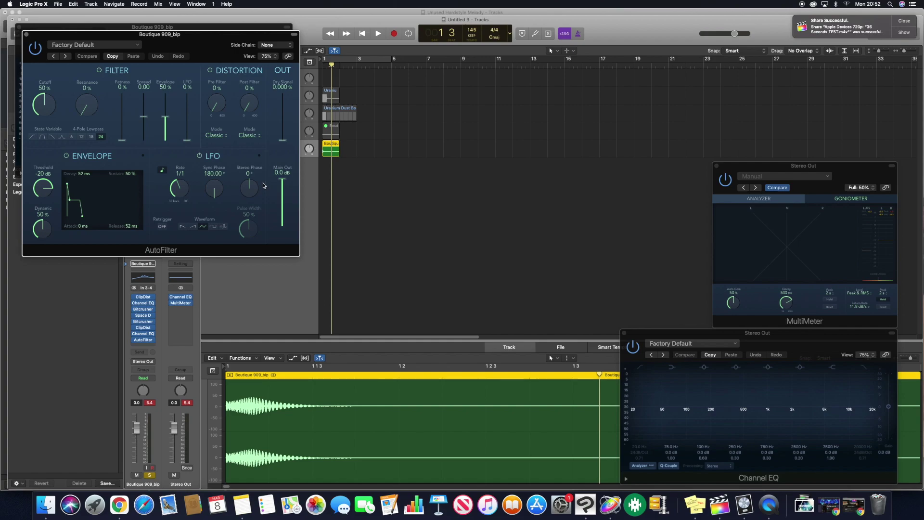
pyautogui.click(51, 137)
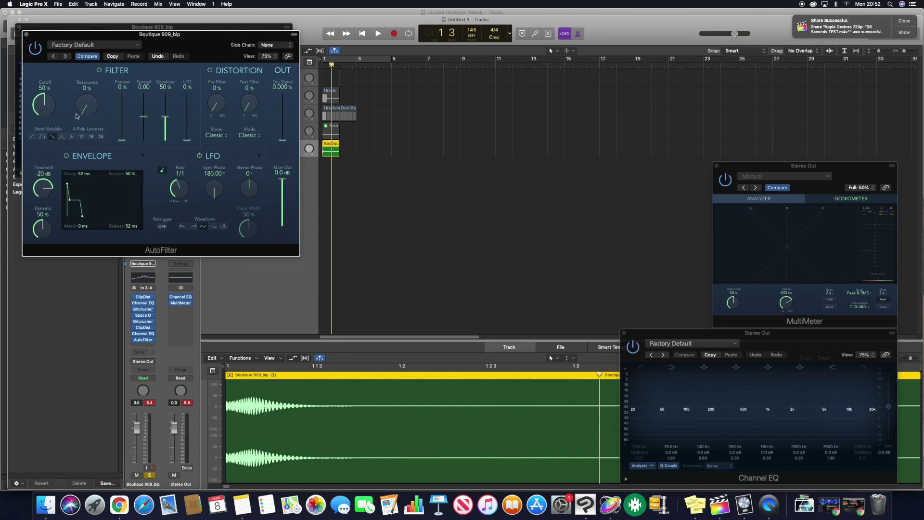
pyautogui.moveTo(85, 116); pyautogui.dragTo(76, 55)
pyautogui.press('space')
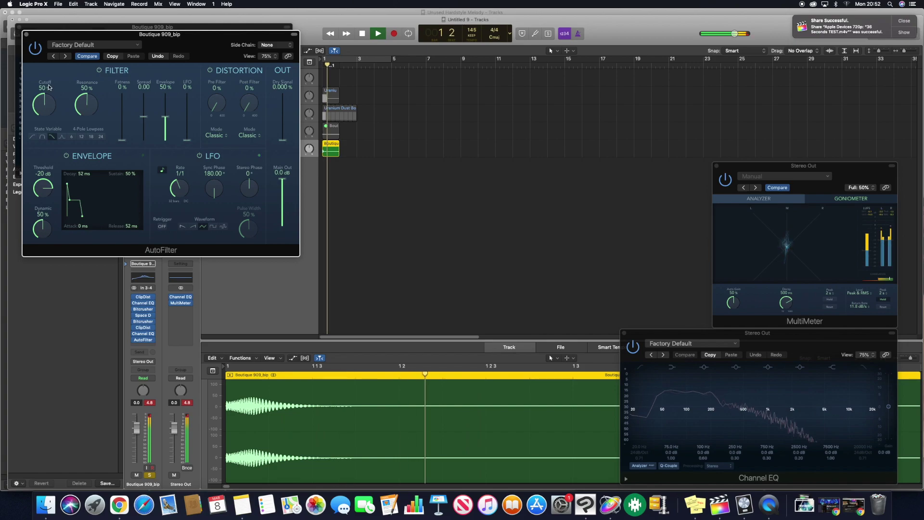
pyautogui.press('space')
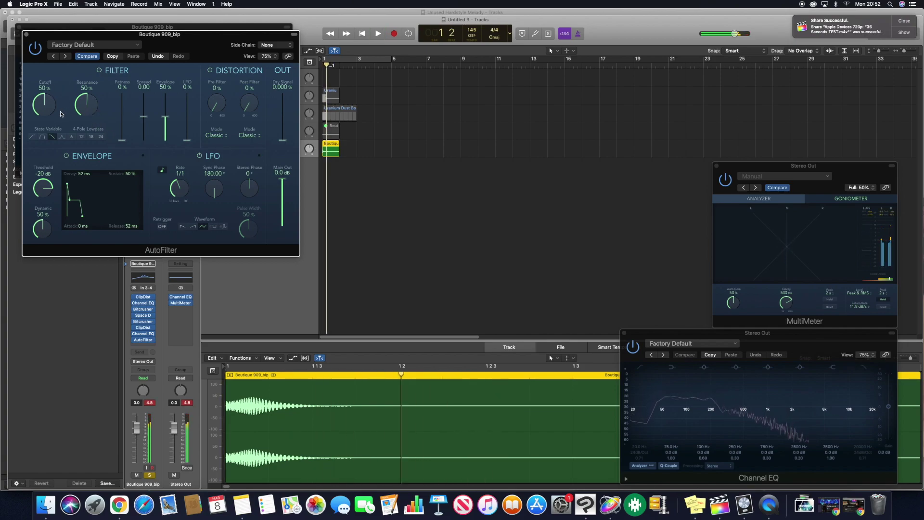
pyautogui.press('space')
pyautogui.press('space')
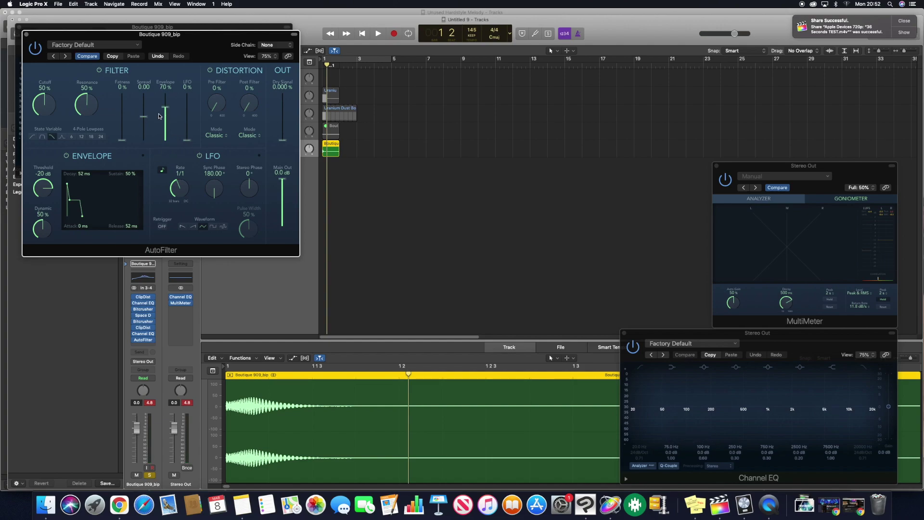
# Try Scream mode for the AutoFilter's pre-filter distortion, raising the amount to 120% while playing the kick
pyautogui.click(223, 137)
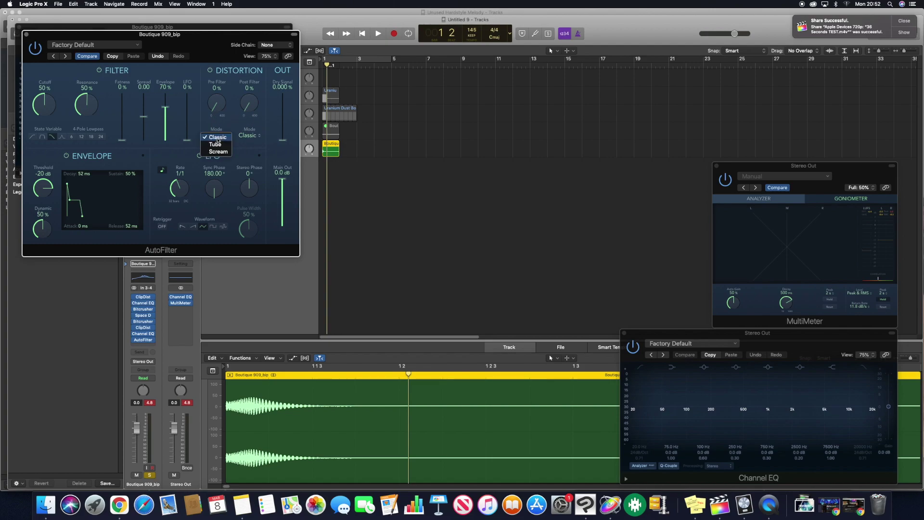
pyautogui.click(225, 128)
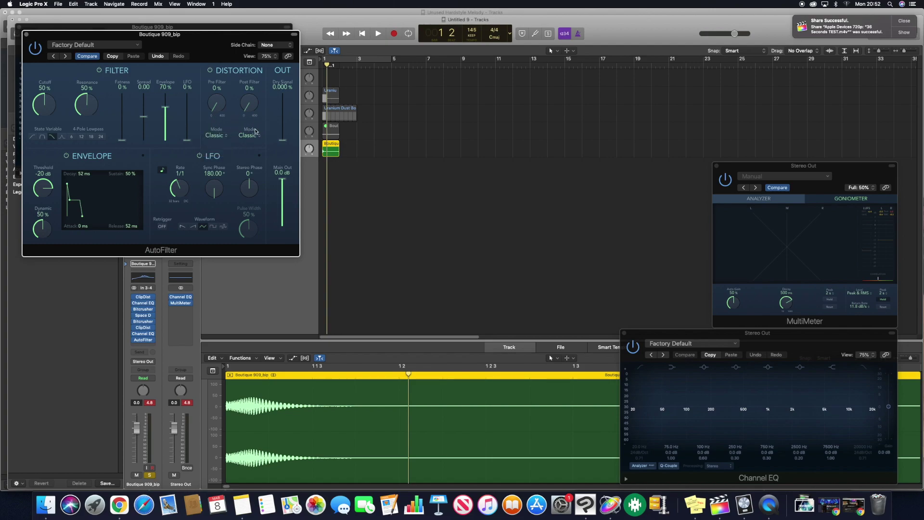
pyautogui.click(220, 138)
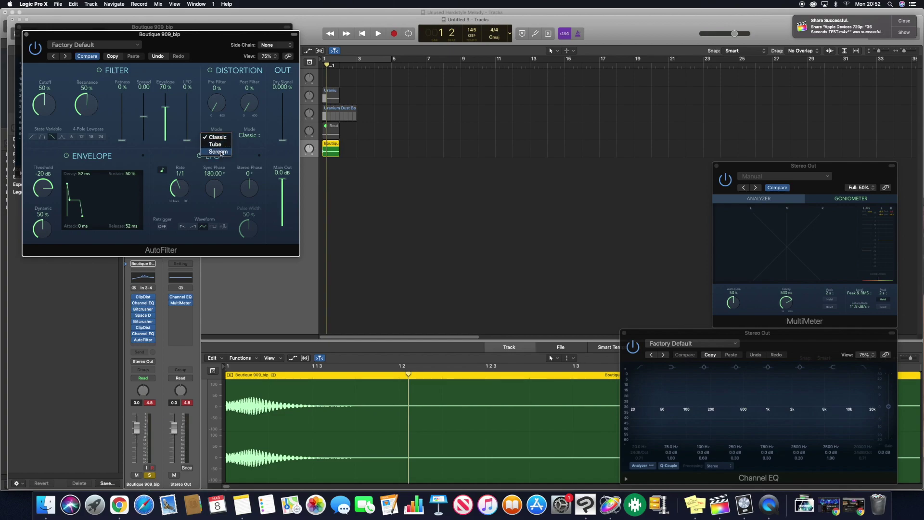
pyautogui.click(223, 152)
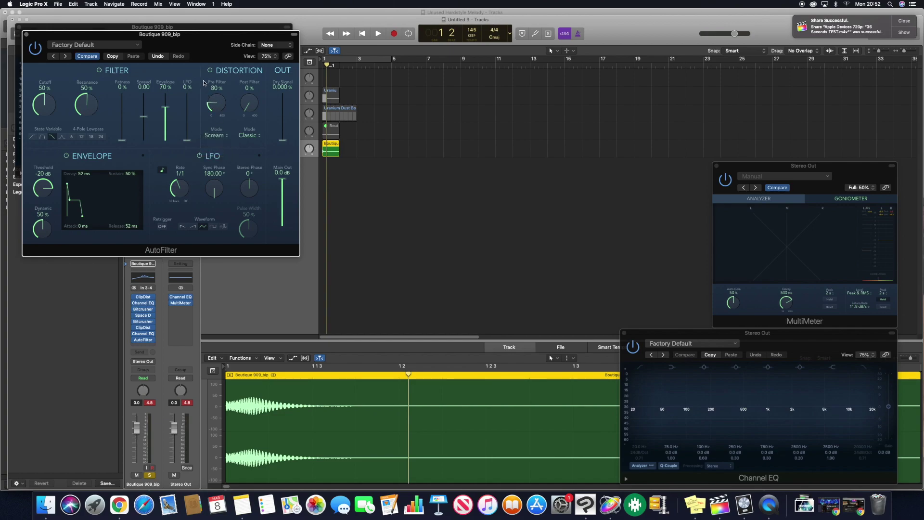
pyautogui.press('space')
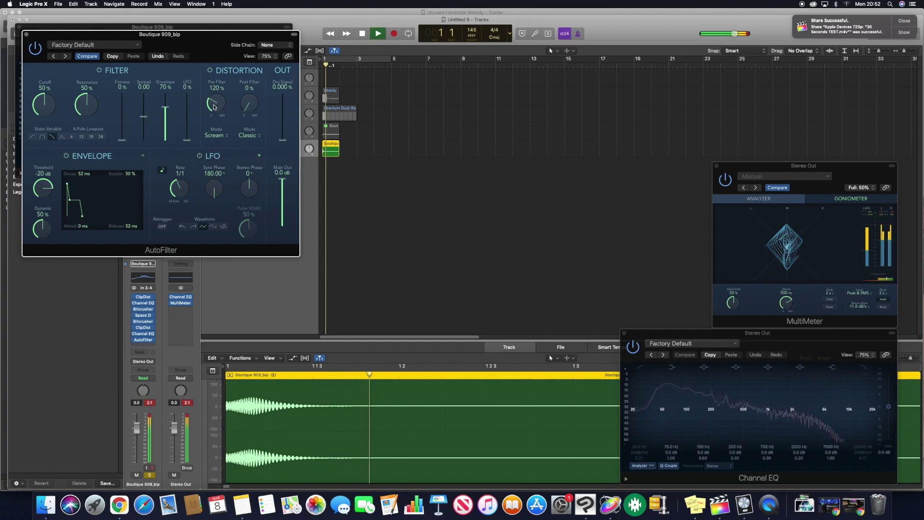
# Switch the AutoFilter's pre-filter distortion to Tube mode, set its amount to 8%, and play the kick
pyautogui.click(217, 137)
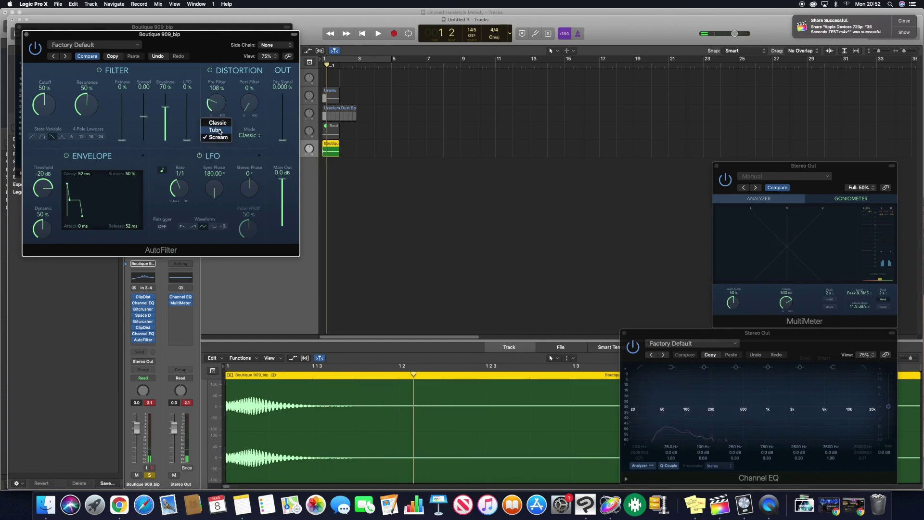
pyautogui.click(218, 130)
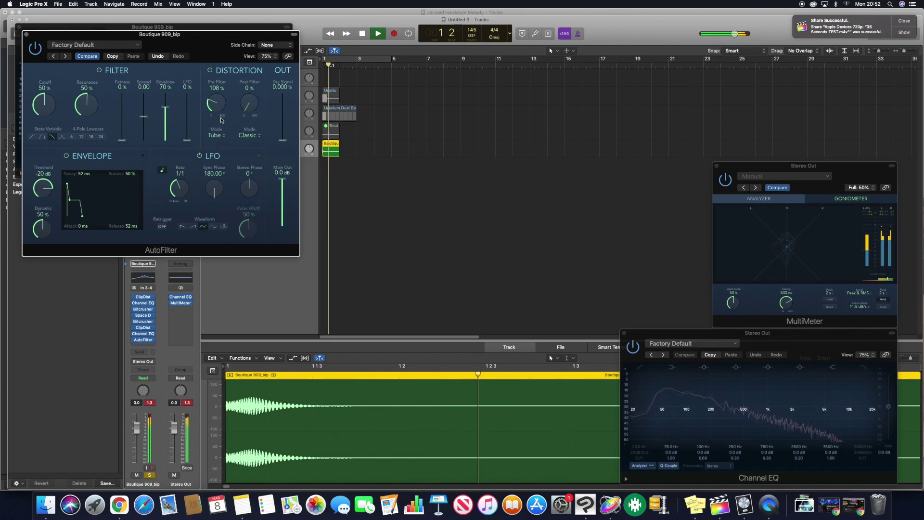
pyautogui.moveTo(219, 114); pyautogui.dragTo(225, 129)
pyautogui.press('space')
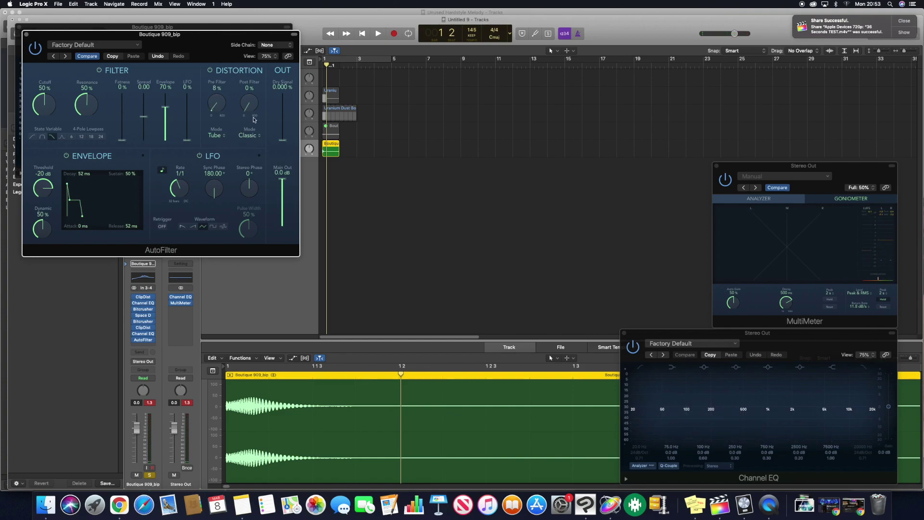
# Set the AutoFilter's post-filter distortion mode to Tube, and try Classic mode for the pre-filter distortion before returning it to Tube
pyautogui.click(249, 137)
pyautogui.click(247, 145)
pyautogui.click(223, 137)
pyautogui.click(218, 131)
pyautogui.click(221, 138)
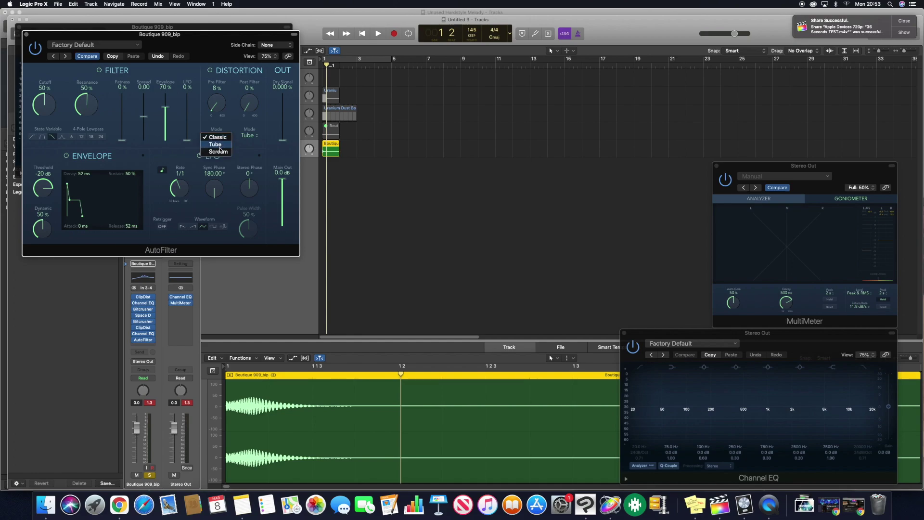
pyautogui.click(223, 144)
# Raise the AutoFilter's post-filter distortion to 56% and compare its Classic and Tube modes while playing the kick
pyautogui.click(249, 135)
pyautogui.click(246, 110)
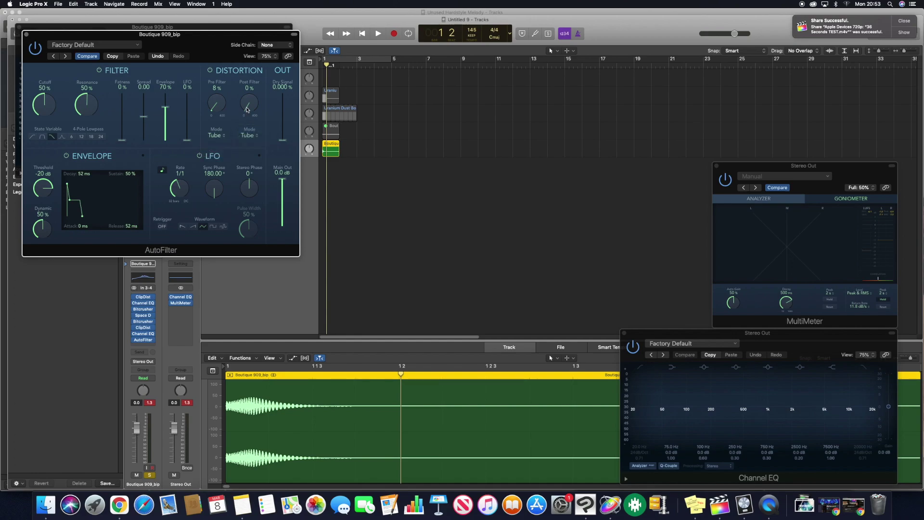
pyautogui.press('space')
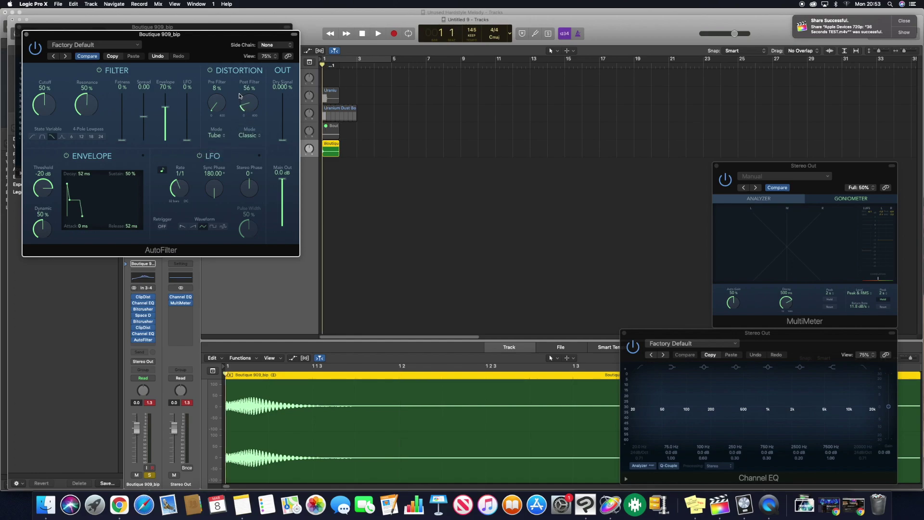
pyautogui.click(249, 135)
pyautogui.press('space')
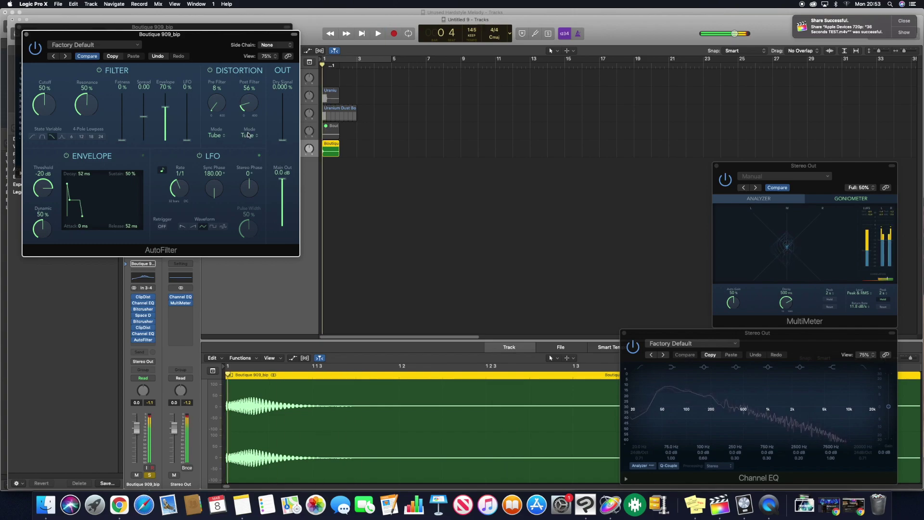
pyautogui.click(249, 135)
pyautogui.click(249, 130)
pyautogui.press('space')
pyautogui.press('space')
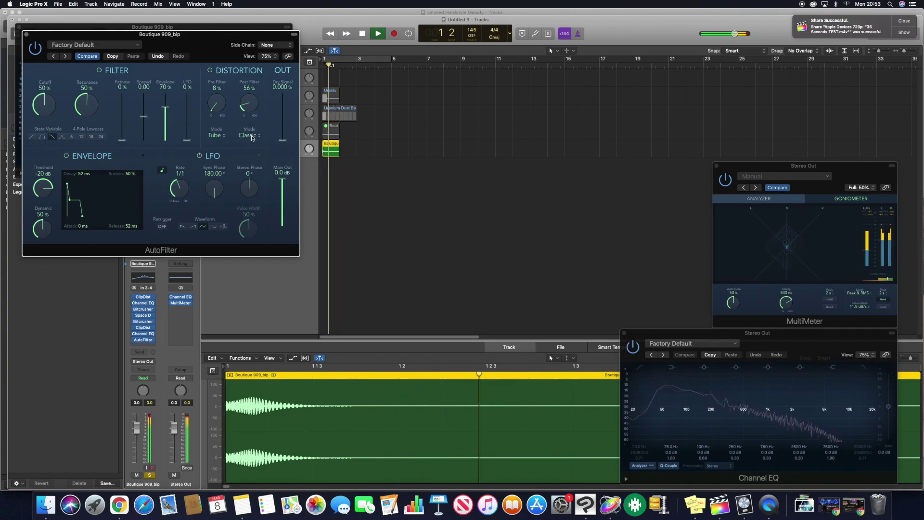
# Try Scream mode for the post-filter distortion while playing the kick, and settle on Tube mode
pyautogui.click(249, 135)
pyautogui.click(248, 142)
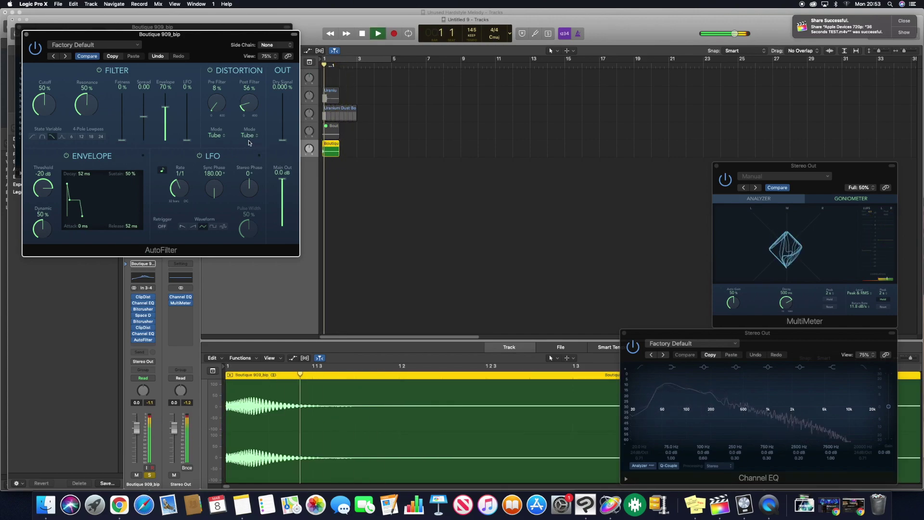
pyautogui.click(248, 137)
pyautogui.click(250, 145)
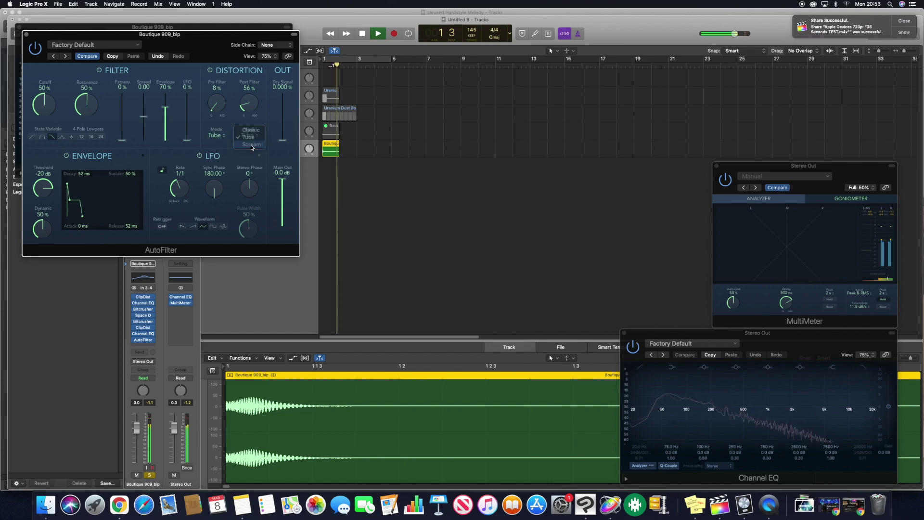
pyautogui.press('space')
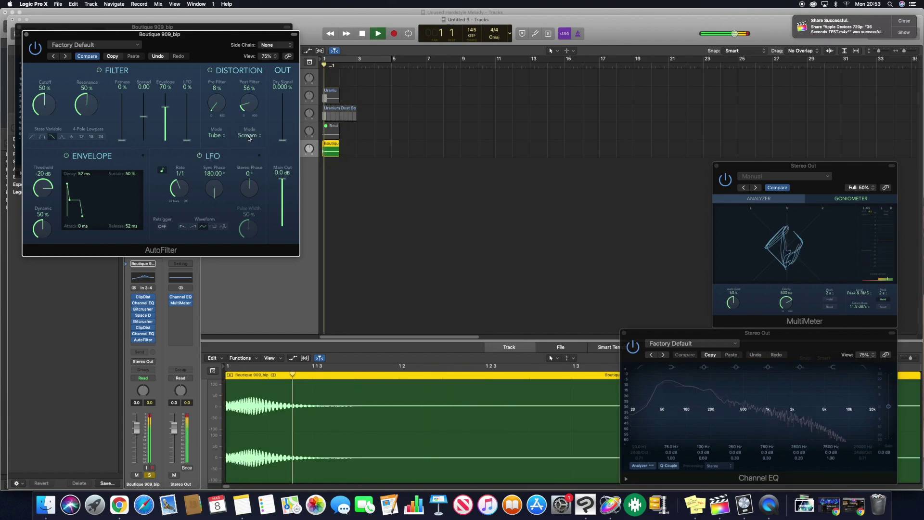
pyautogui.click(248, 136)
pyautogui.click(248, 130)
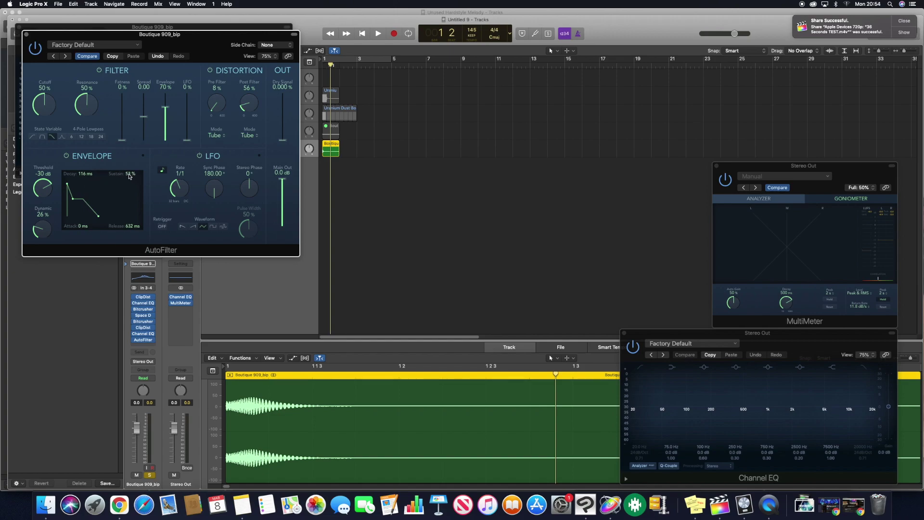
# Set the AutoFilter envelope to -30 dB threshold, 26% dynamic, 116 ms decay, 53% sustain and 632 ms release, and play the kick
pyautogui.press('space')
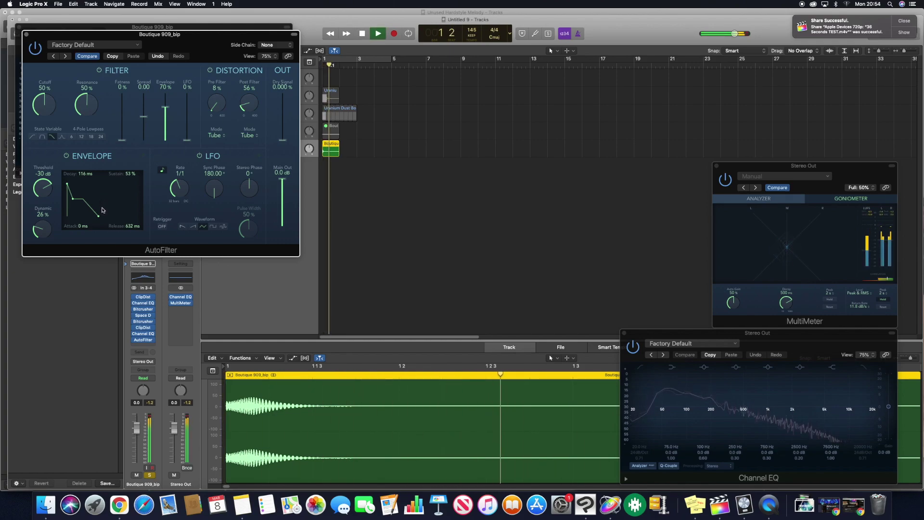
pyautogui.press('space')
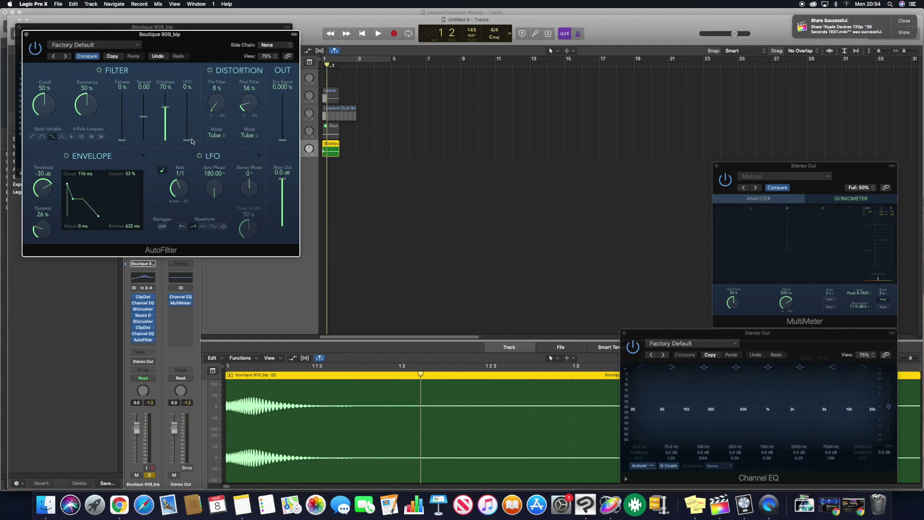
# Try the AutoFilter's LFO at 40% with the first waveform and 0° sync phase while playing the kick, and switch the LFO off
pyautogui.press('space')
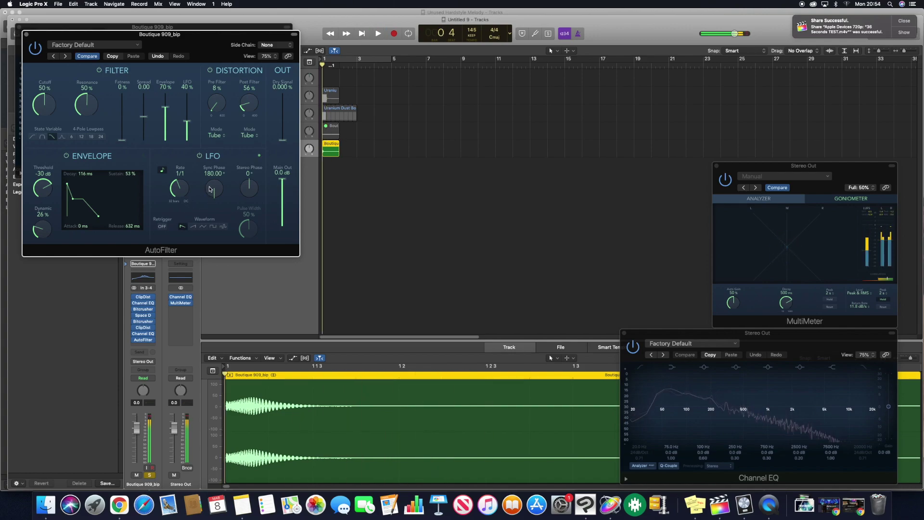
pyautogui.moveTo(211, 185); pyautogui.dragTo(214, 206)
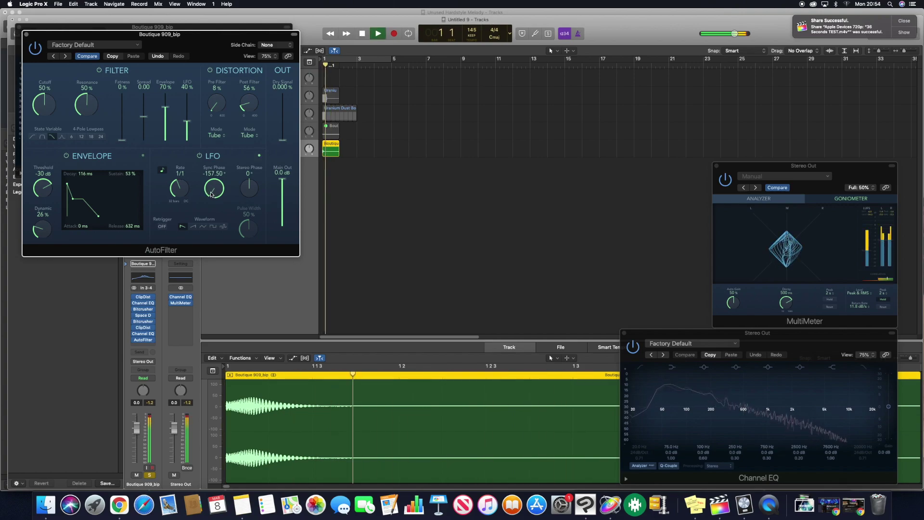
pyautogui.moveTo(212, 195); pyautogui.dragTo(210, 180)
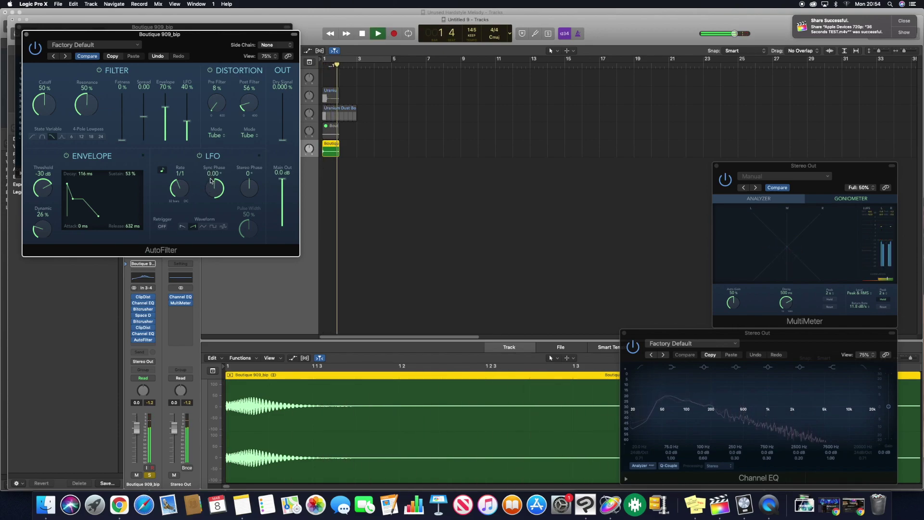
pyautogui.click(181, 226)
pyautogui.press('space')
pyautogui.press('space')
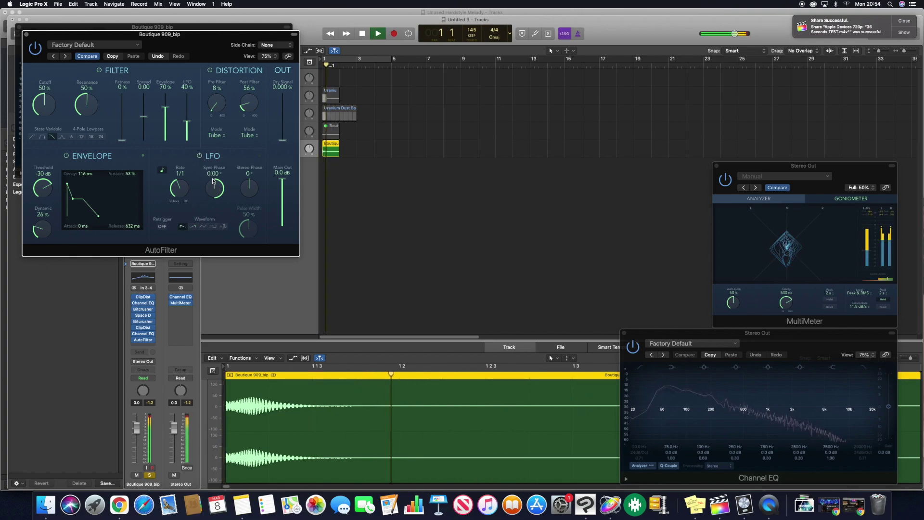
pyautogui.press('space')
pyautogui.press('space')
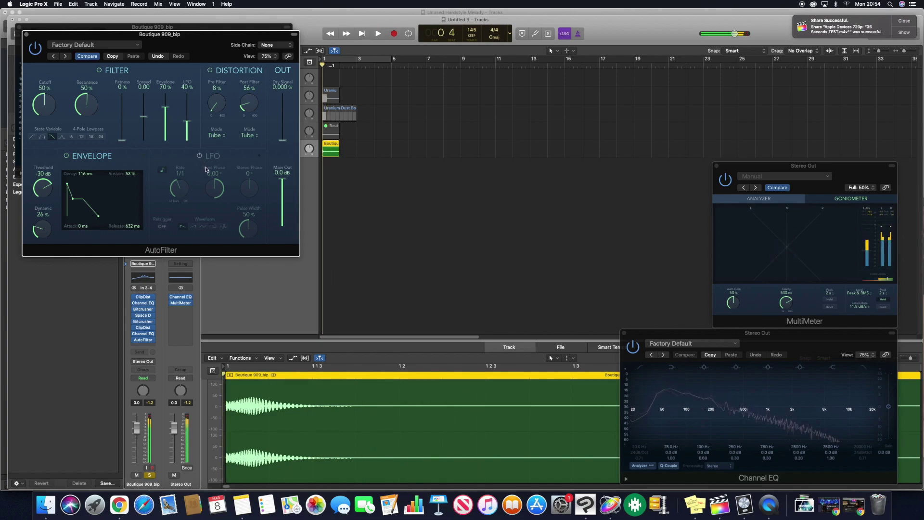
# Raise the AutoFilter's post-filter distortion amount to 112%, trying values up to 216% while playing the kick
pyautogui.press('space')
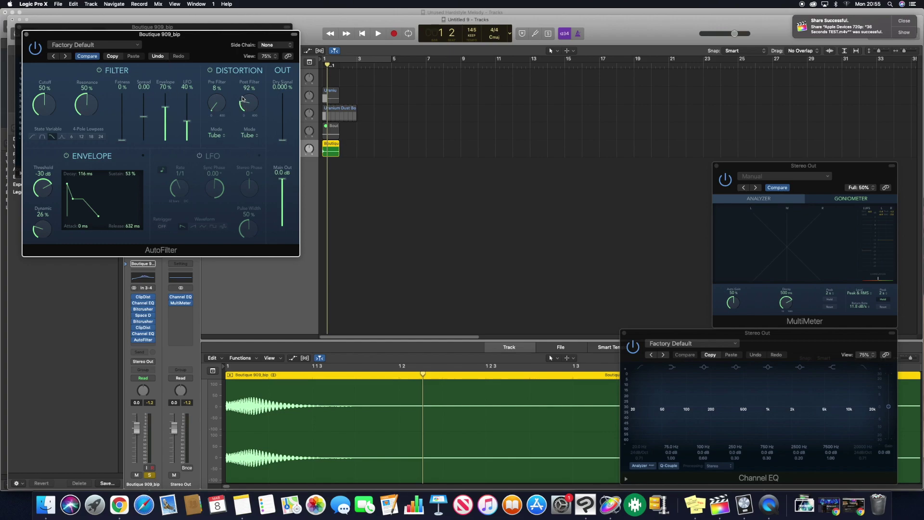
pyautogui.scroll(4, 242, 99)
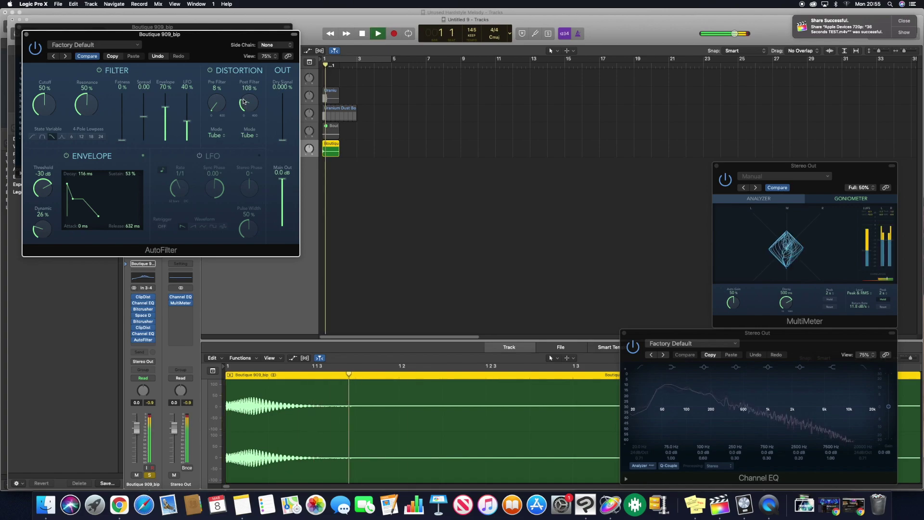
pyautogui.press('space')
pyautogui.scroll(5, 243, 96)
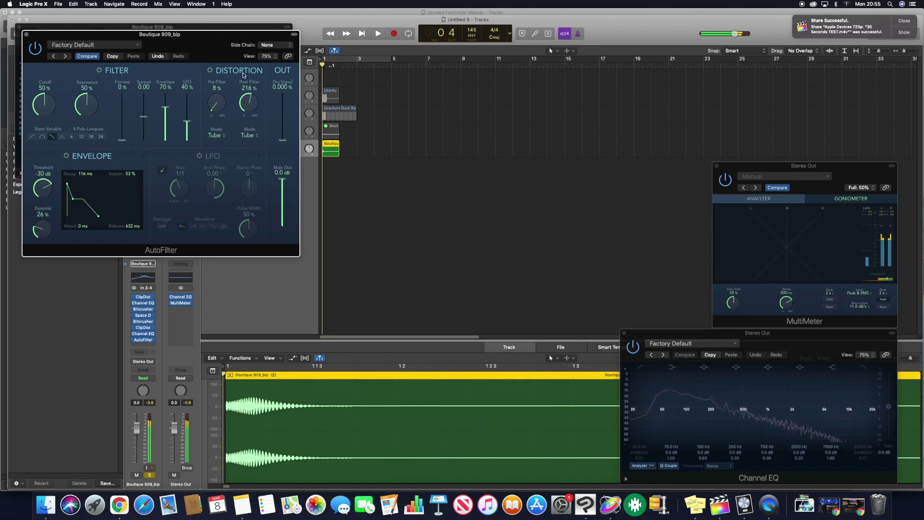
pyautogui.scroll(-5, 244, 94)
pyautogui.press('space')
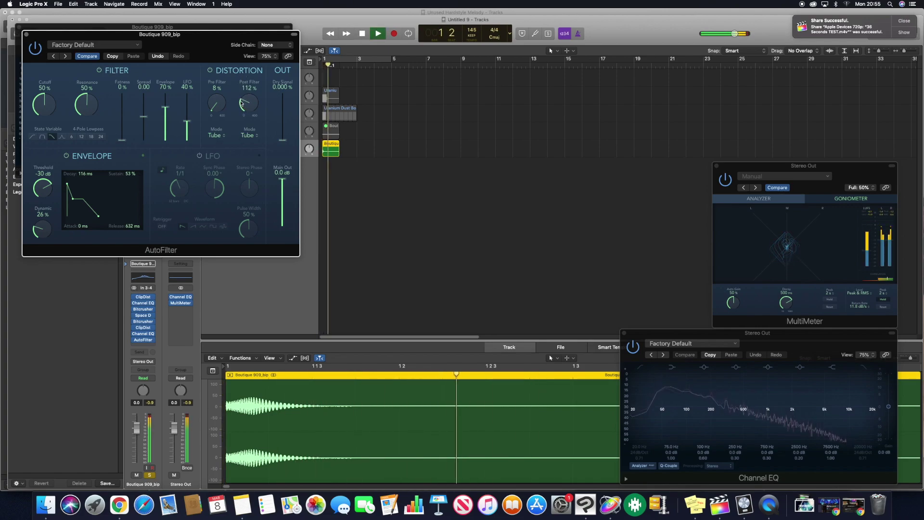
# Set the AutoFilter's pre-filter distortion to 4% and its resonance to 60%, play the kick, and close the plug-in window
pyautogui.press('space')
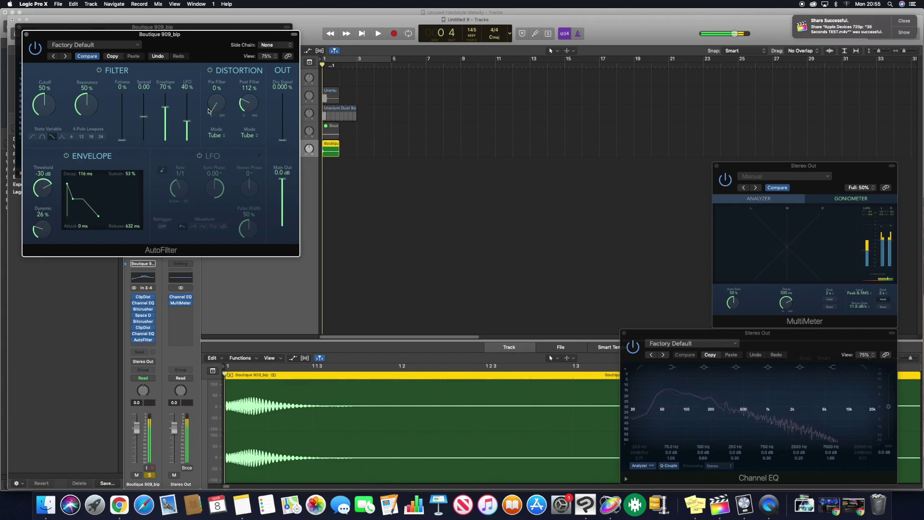
pyautogui.scroll(-4, 207, 109)
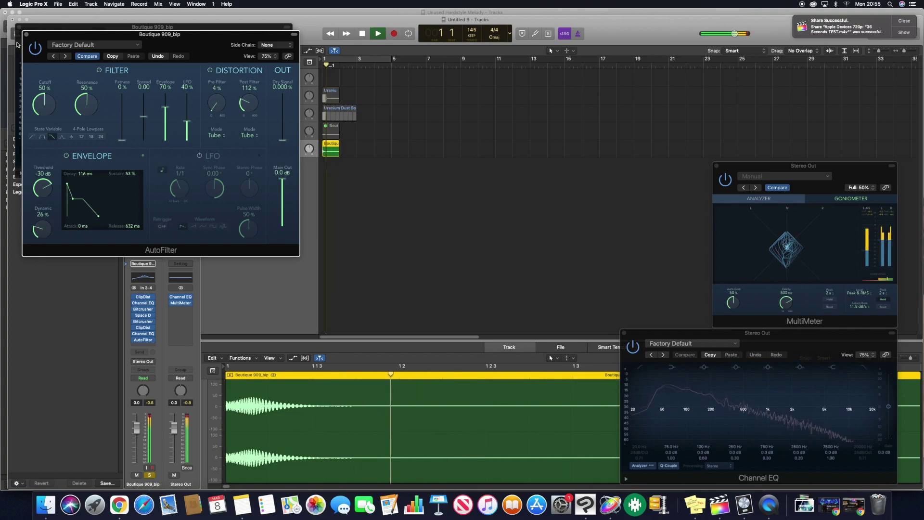
pyautogui.press('space')
pyautogui.scroll(4, 85, 96)
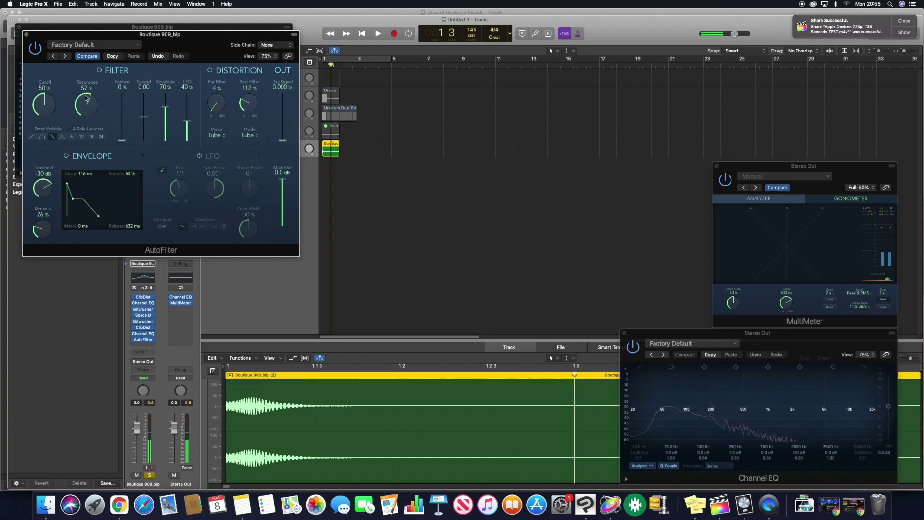
pyautogui.scroll(1, 85, 97)
pyautogui.press('space')
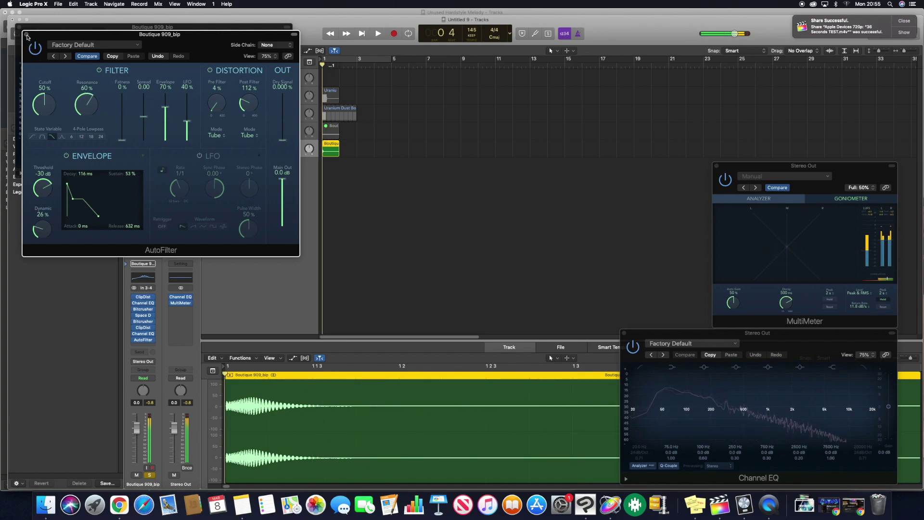
pyautogui.press('space')
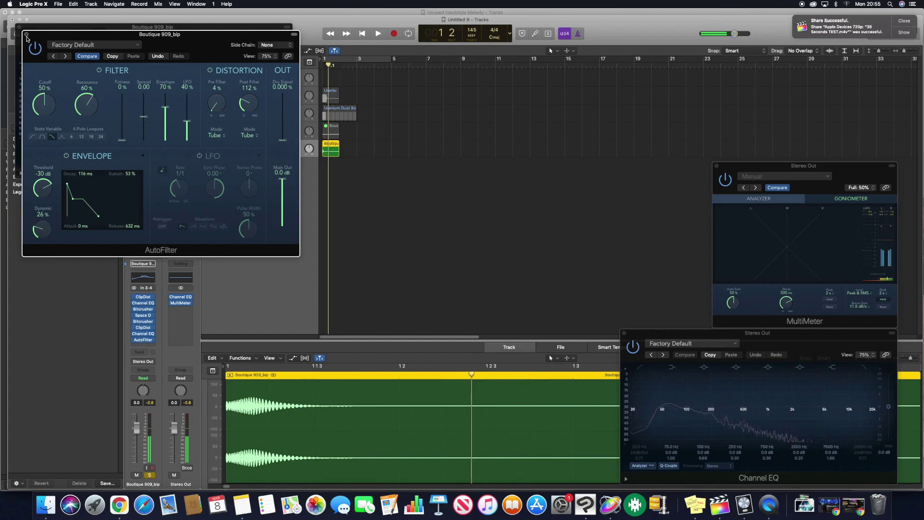
pyautogui.click(27, 36)
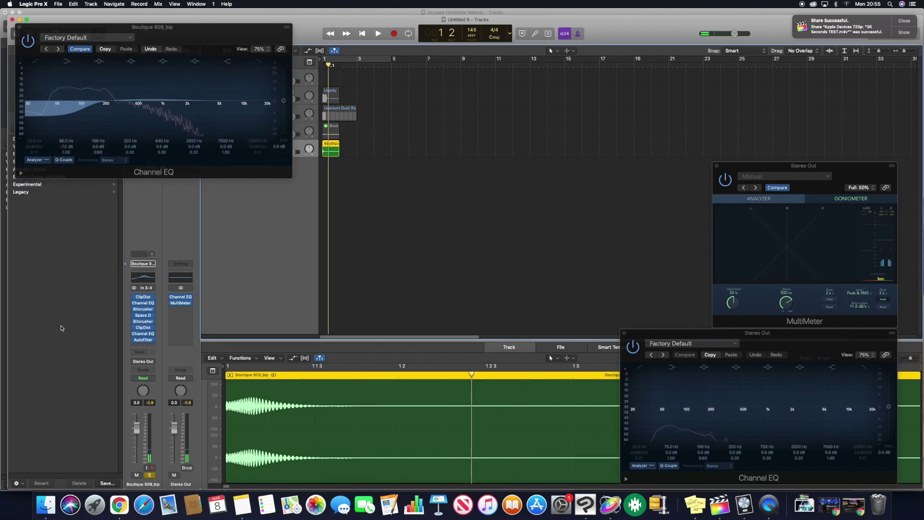
# Insert a Compressor after the AutoFilter on the Boutique 909 channel strip
pyautogui.click(147, 344)
pyautogui.click(148, 343)
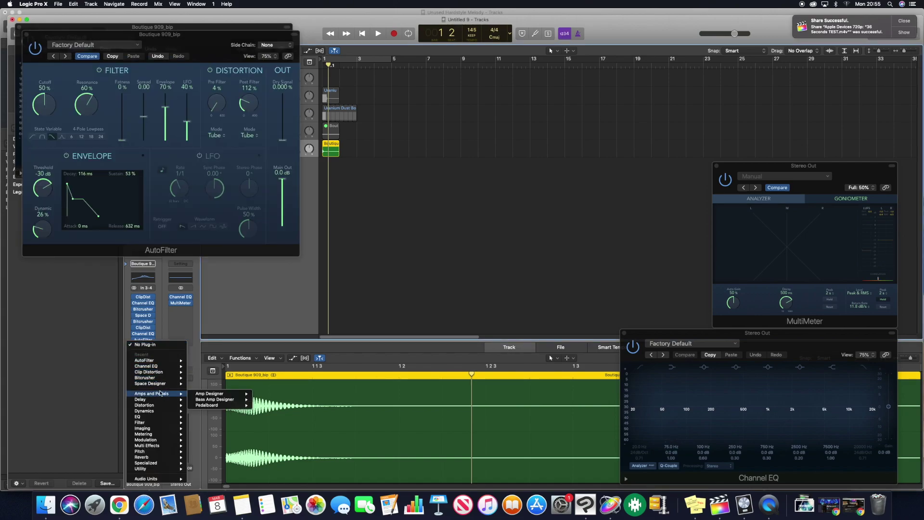
pyautogui.moveTo(158, 441)
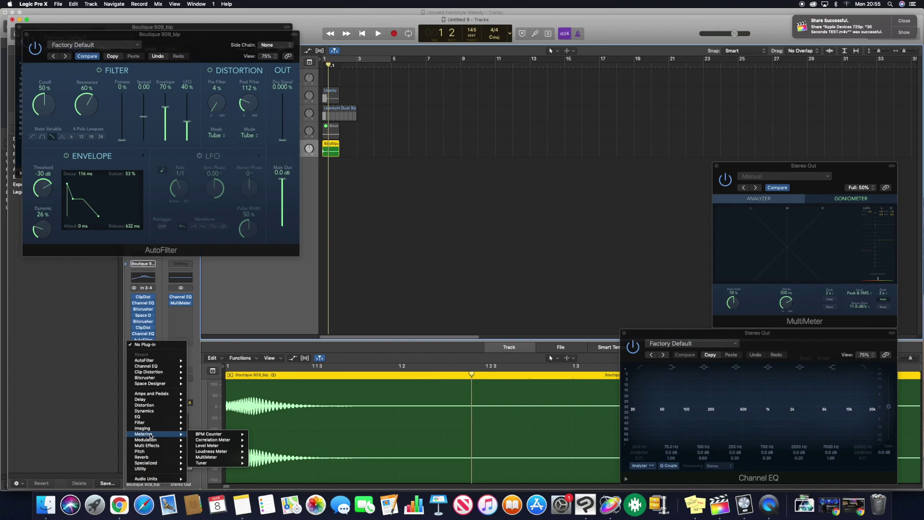
pyautogui.moveTo(155, 406)
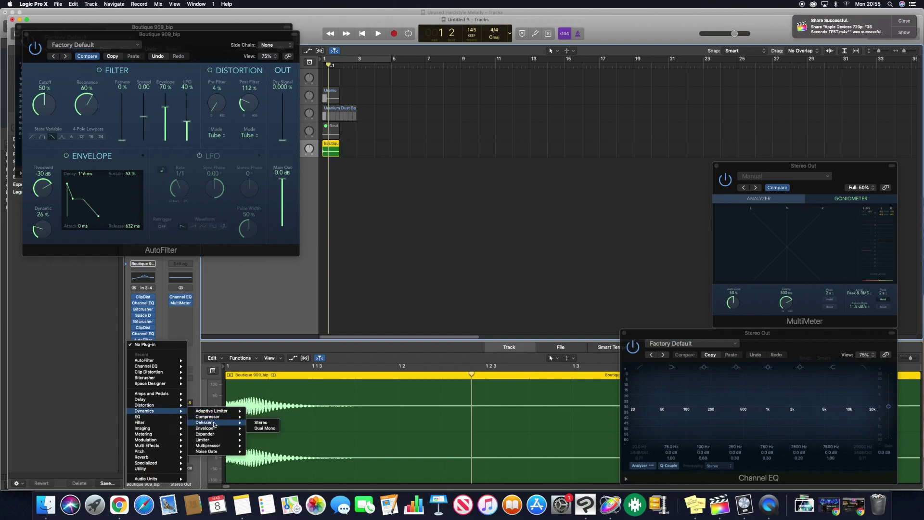
pyautogui.click(214, 419)
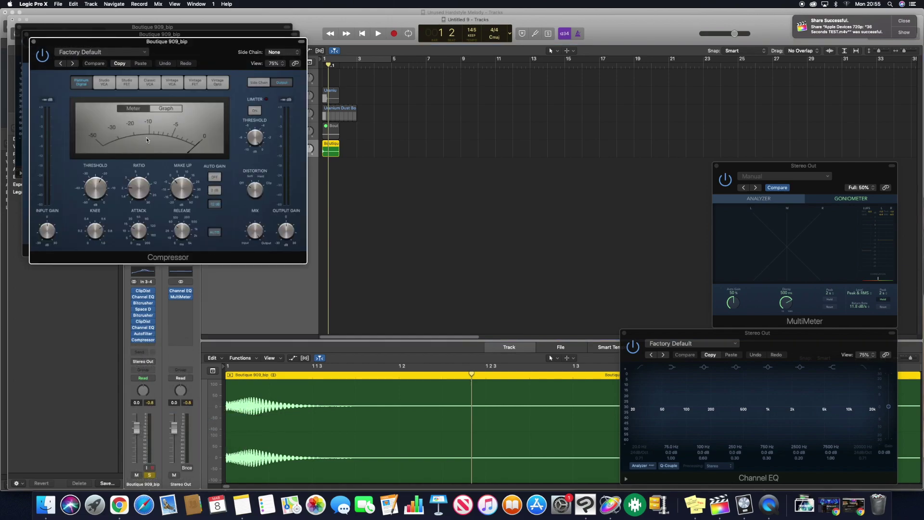
# Set the Compressor to the Studio FET model after comparing it with Platinum Digital while playing the kick
pyautogui.click(127, 83)
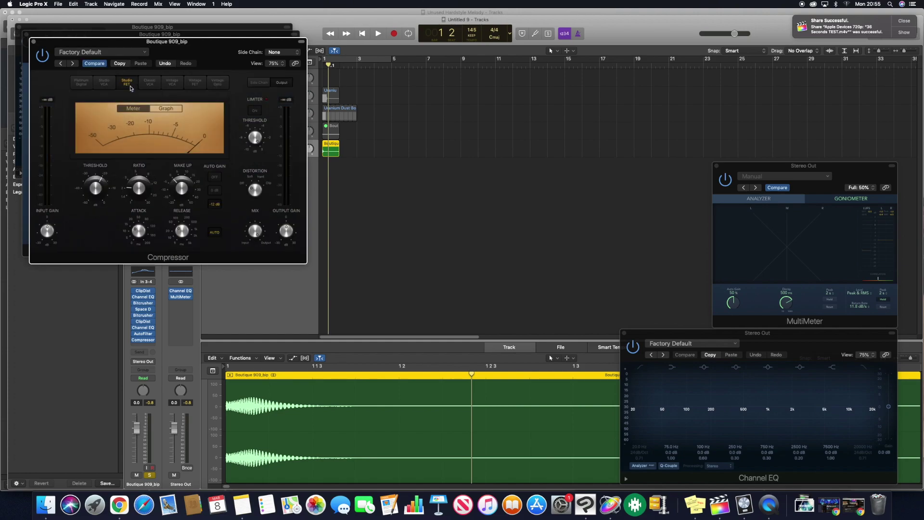
pyautogui.press('space')
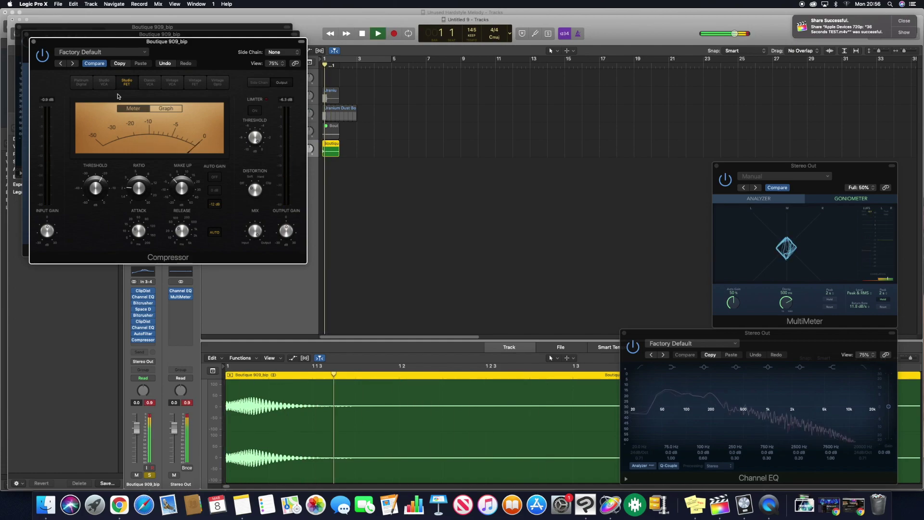
pyautogui.click(79, 85)
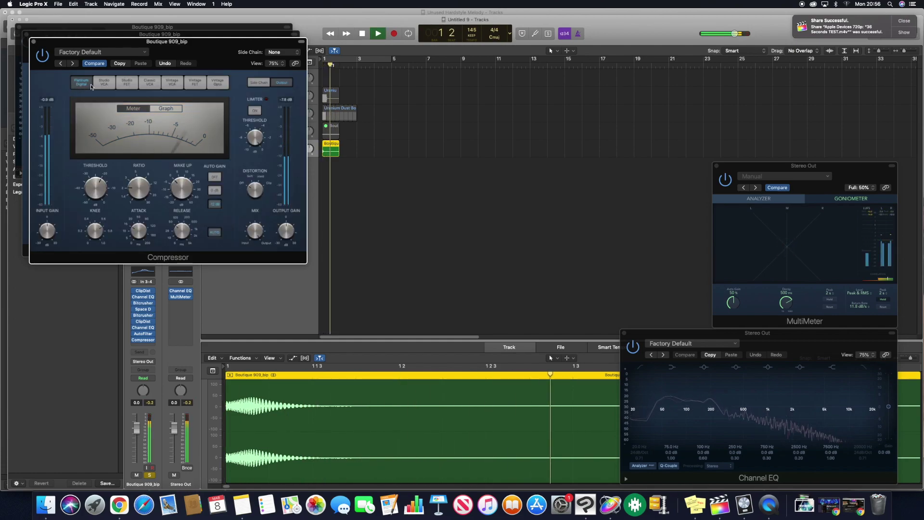
pyautogui.click(128, 84)
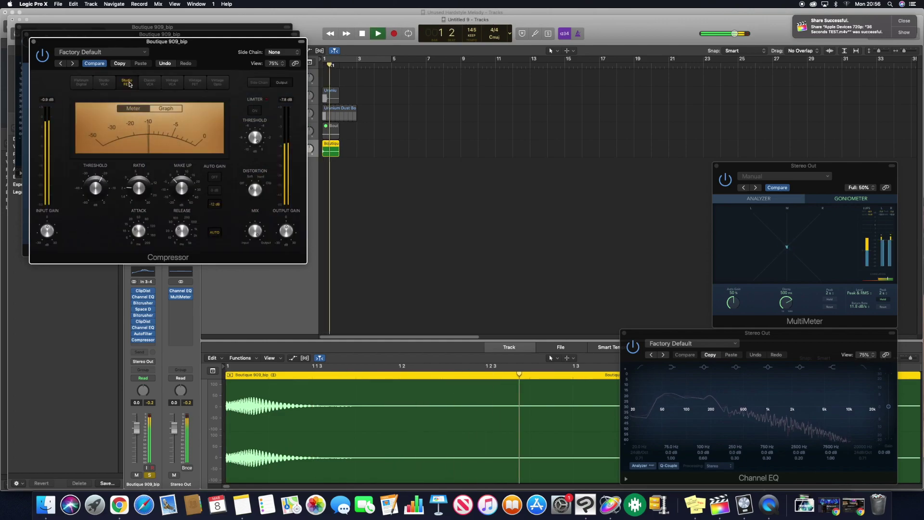
pyautogui.press('space')
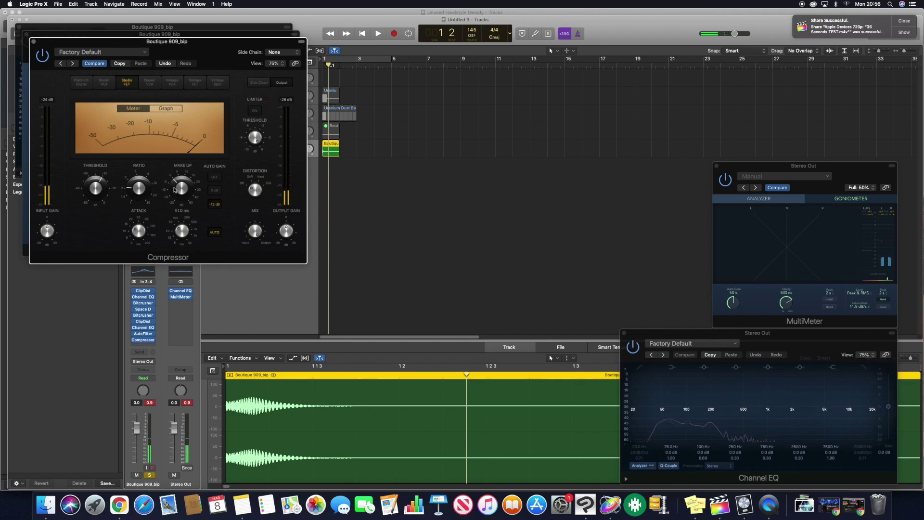
# Play the kick through the Compressor and insert a Bitcrusher after it on the Boutique 909_bip channel strip
pyautogui.moveTo(143, 234)
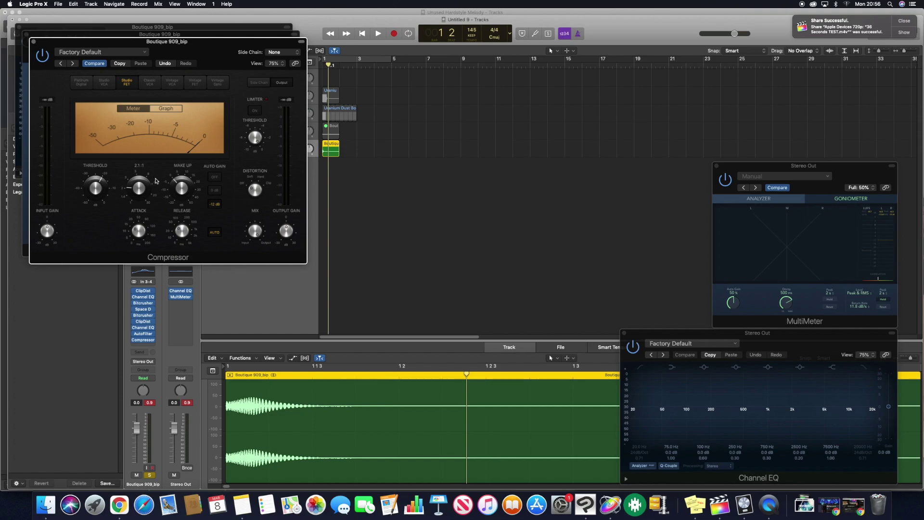
pyautogui.press('space')
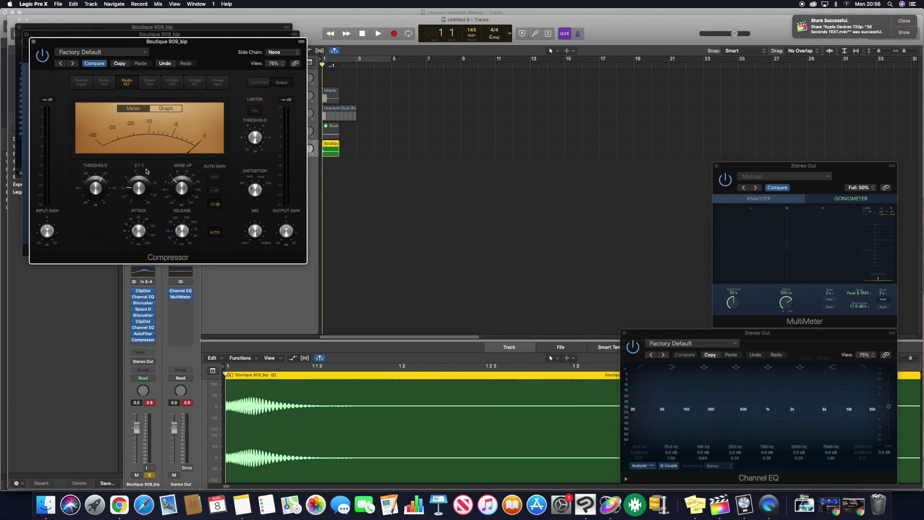
pyautogui.press('space')
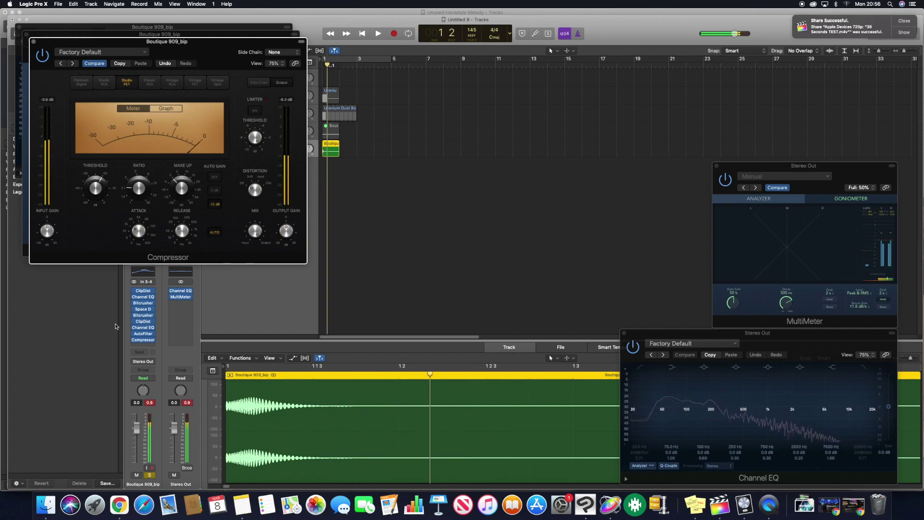
pyautogui.click(143, 345)
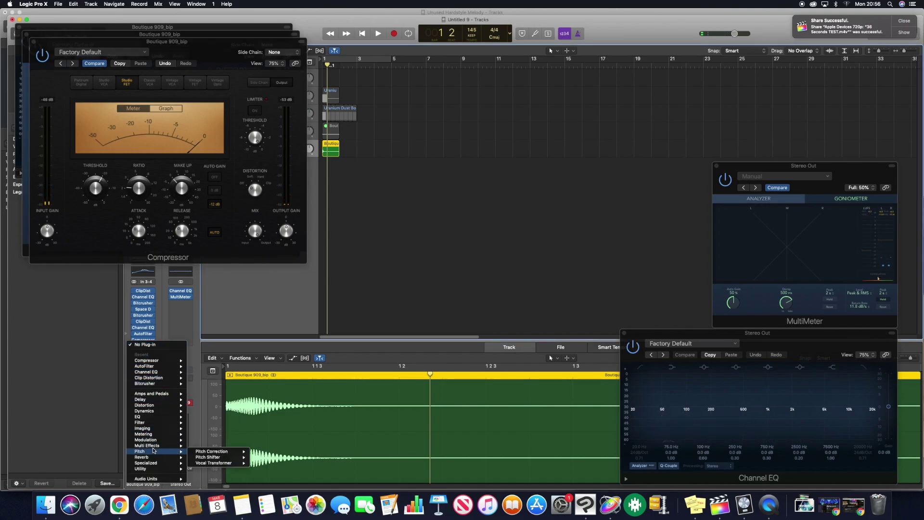
pyautogui.click(144, 384)
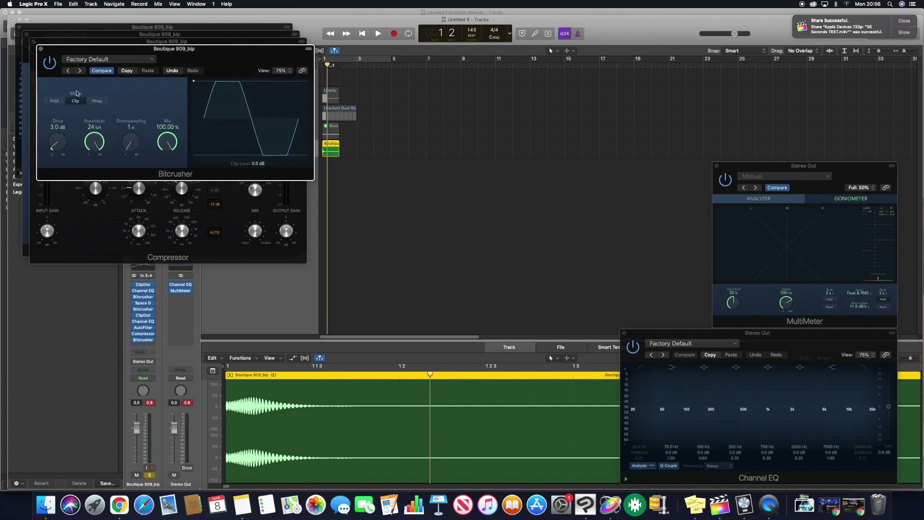
# Play the kick through the newly added Bitcrusher at its default settings and close its plug-in window
pyautogui.press('space')
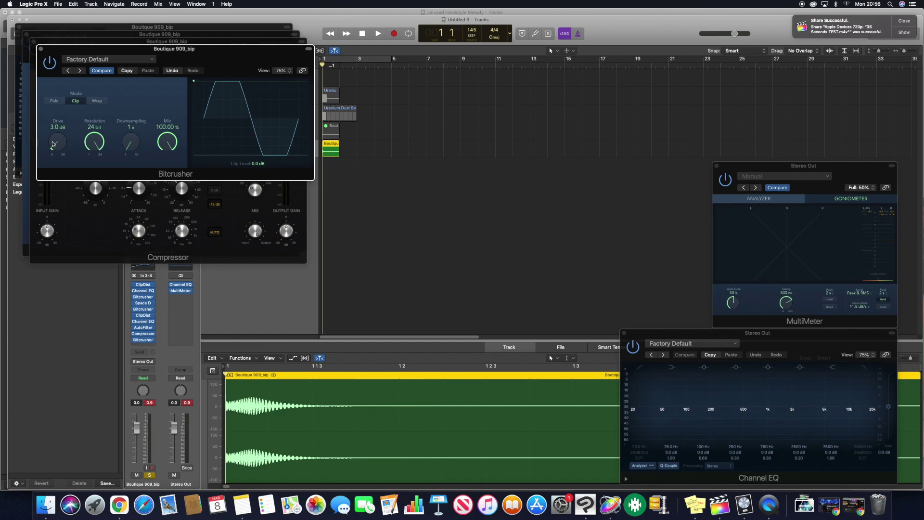
pyautogui.press('space')
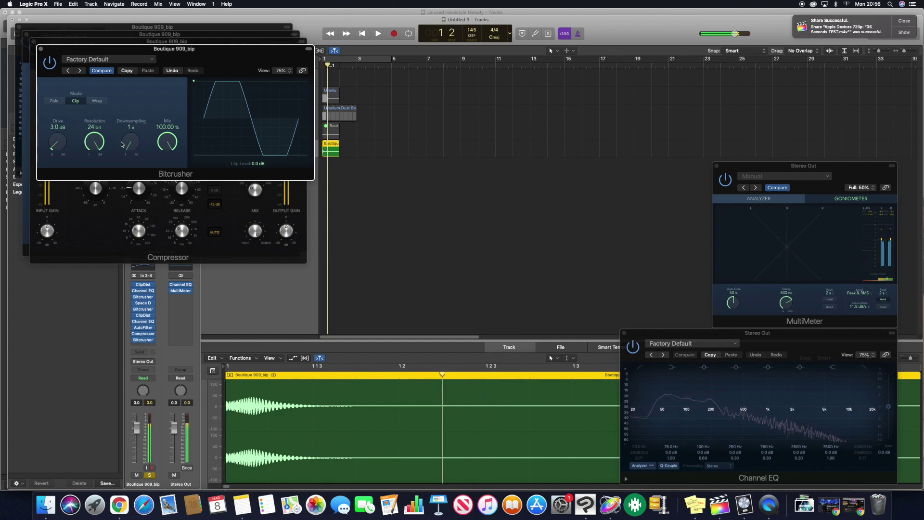
pyautogui.press('Return')
pyautogui.moveTo(186, 48); pyautogui.dragTo(386, 262)
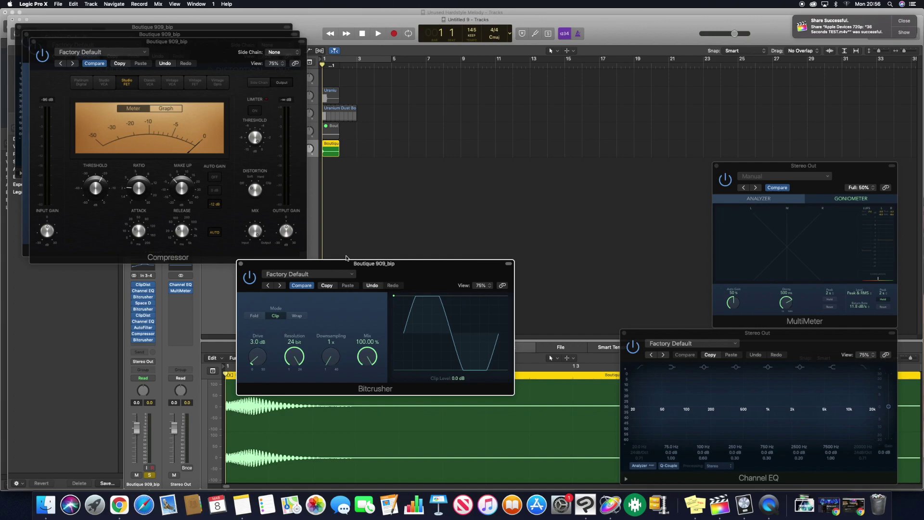
pyautogui.moveTo(348, 266); pyautogui.dragTo(219, 163)
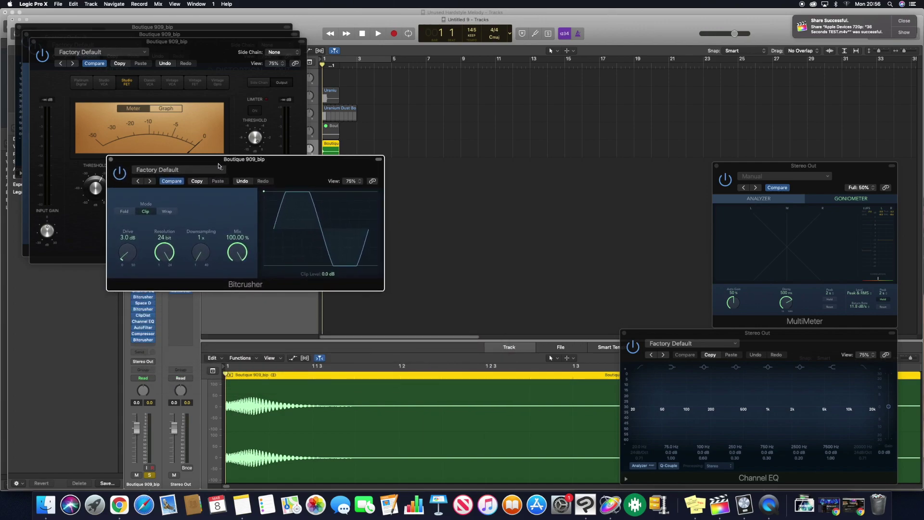
pyautogui.press('space')
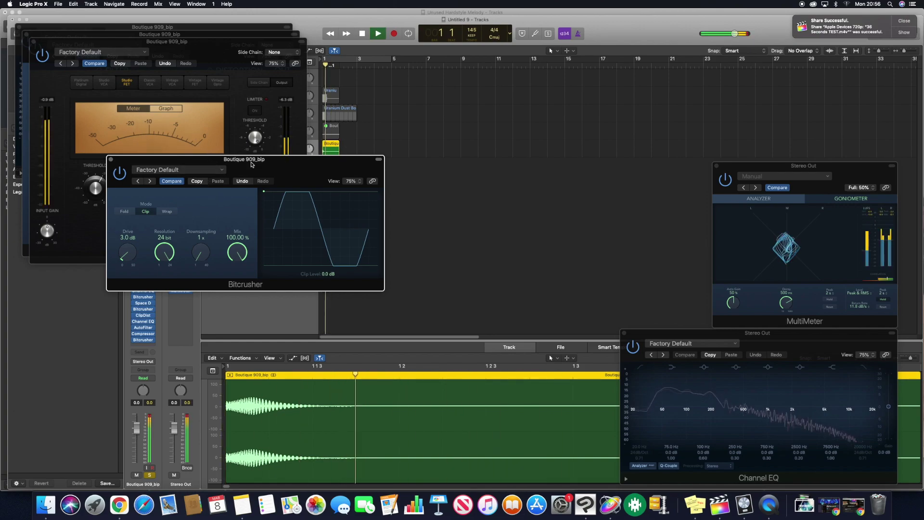
pyautogui.click(110, 159)
pyautogui.press('space')
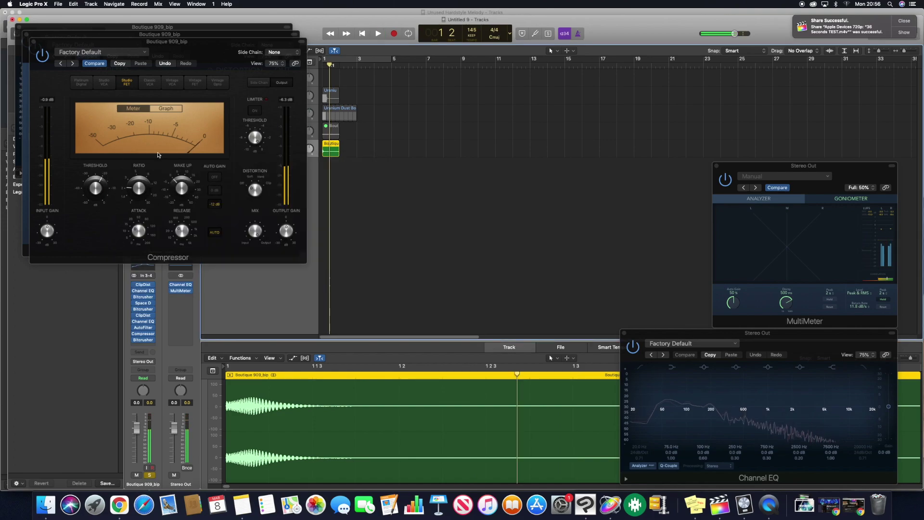
# Bounce the Boutique 909_bip region in place to a new track with the source muted, and close the open channel-strip plug-in windows
pyautogui.rightClick(335, 151)
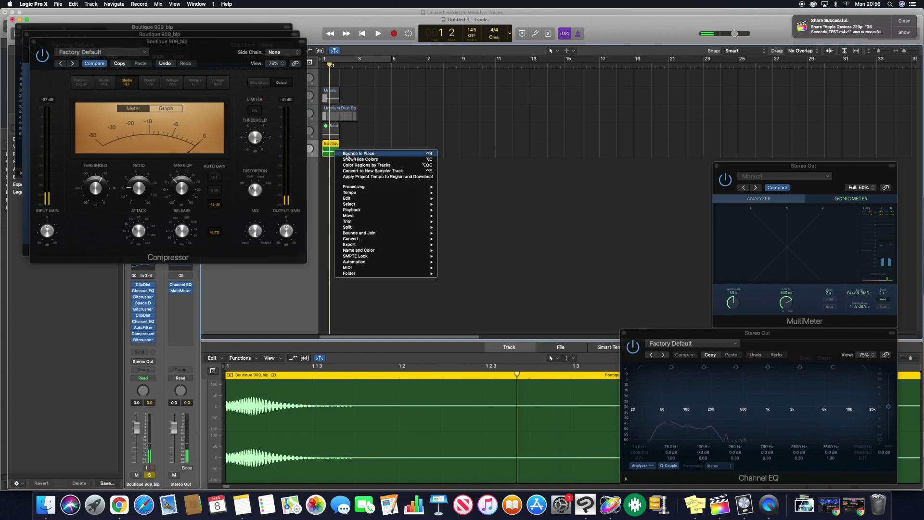
pyautogui.click(358, 154)
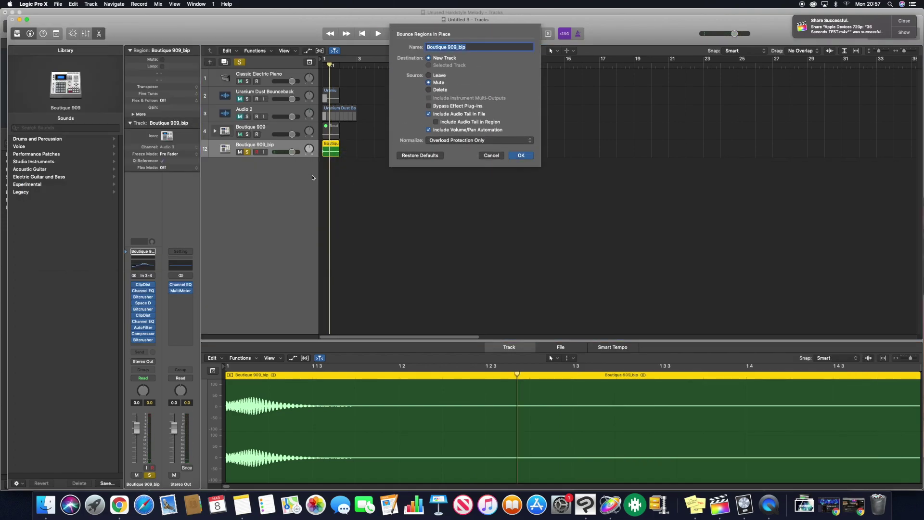
pyautogui.press('Return')
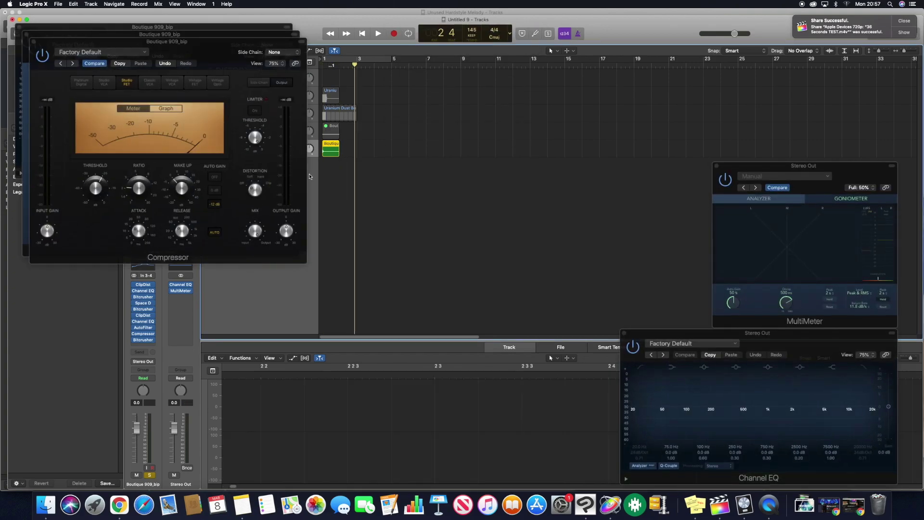
pyautogui.click(33, 42)
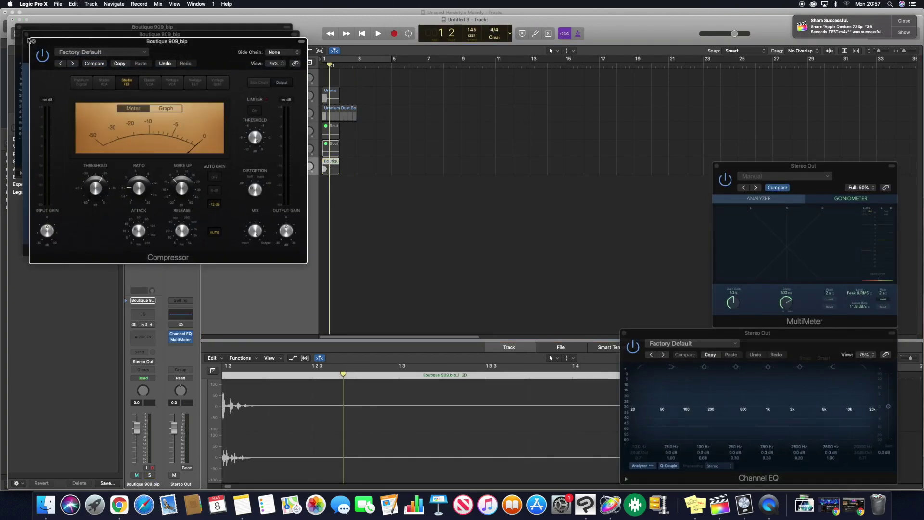
pyautogui.click(26, 35)
pyautogui.click(19, 27)
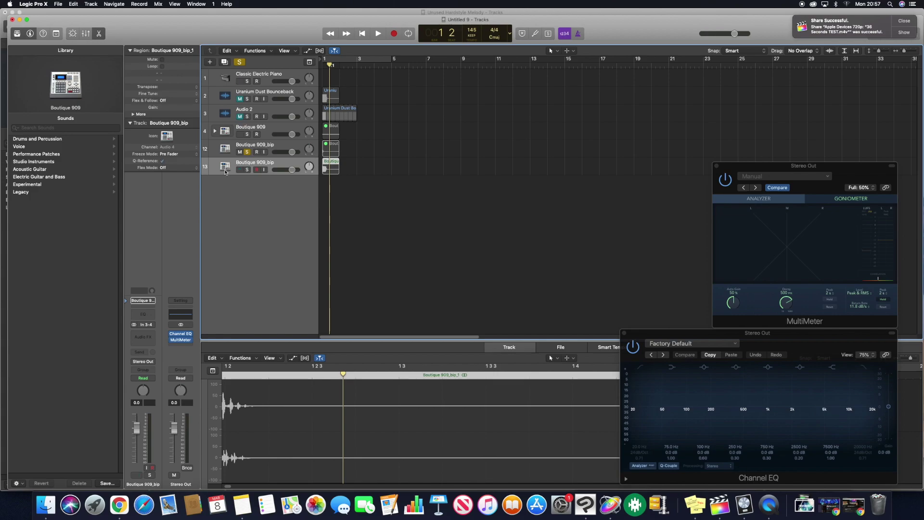
# Solo the newly bounced Boutique 909_bip track and play the rendered kick from the start
pyautogui.click(247, 169)
pyautogui.press('space')
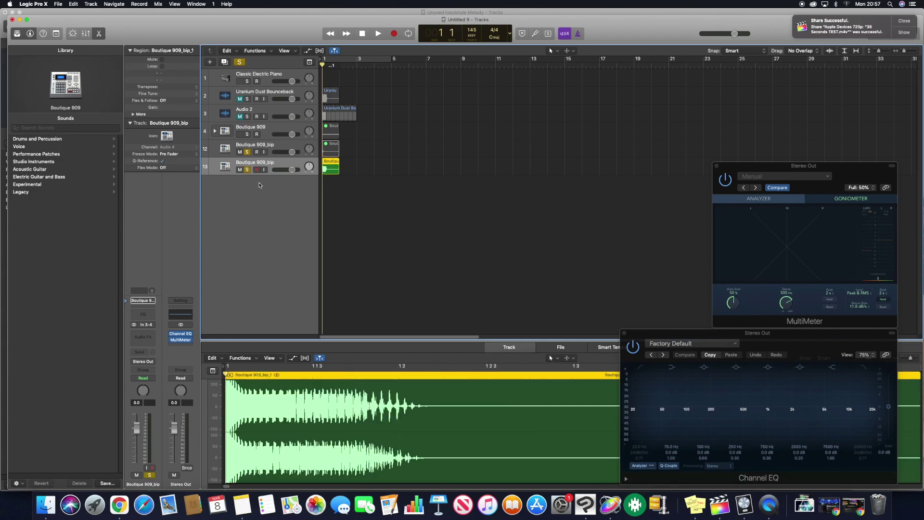
pyautogui.press('space')
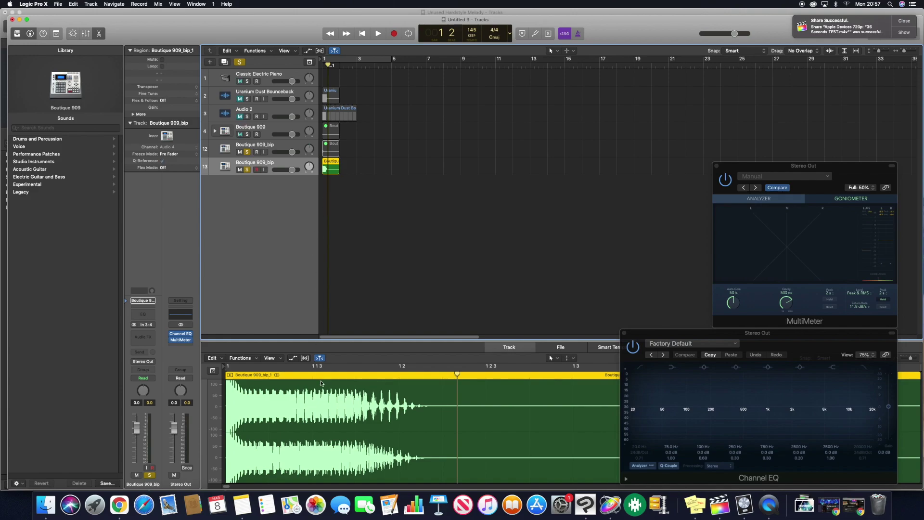
pyautogui.press('Return')
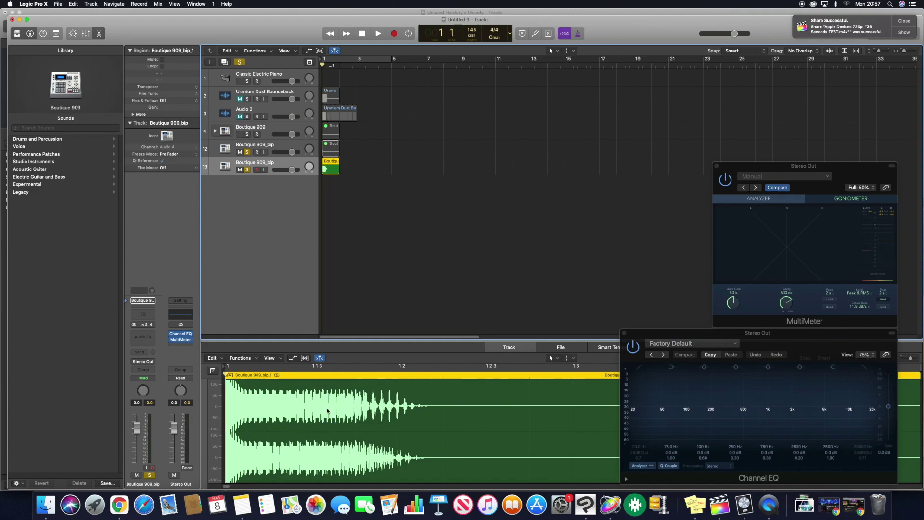
pyautogui.press('space')
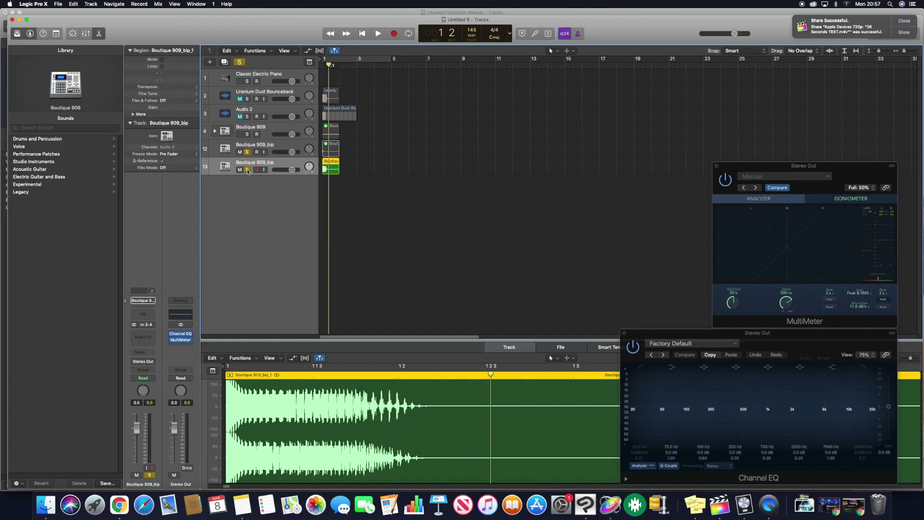
# Unsolo the newly bounced track, unmute the source region on track 12 and select that track
pyautogui.click(331, 148)
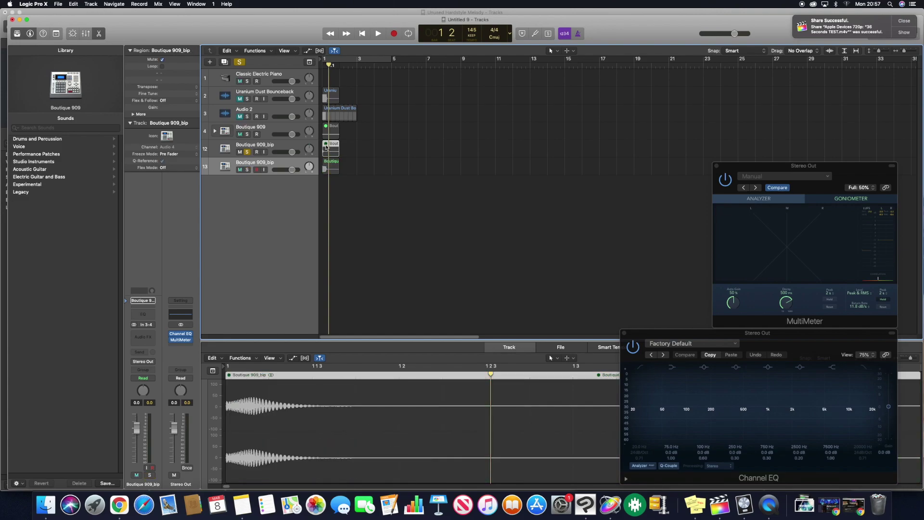
pyautogui.hotkey('ctrl', 'm')
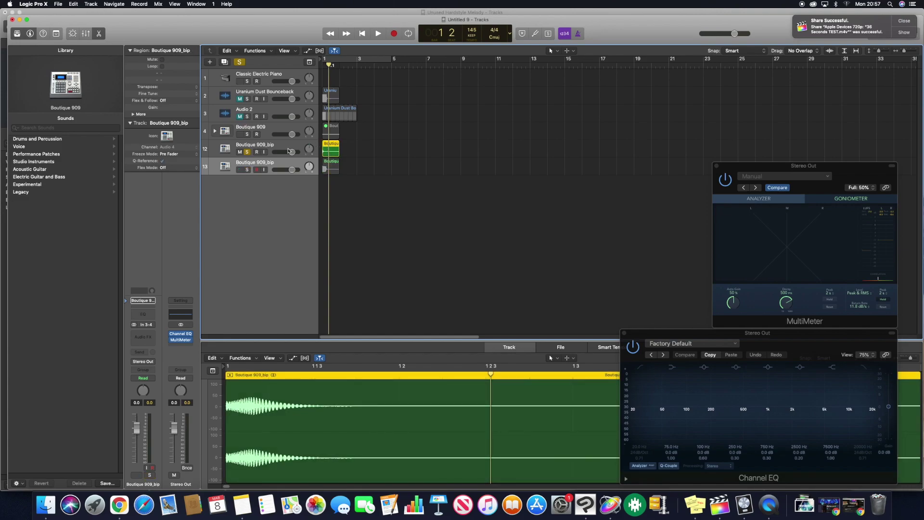
pyautogui.click(269, 147)
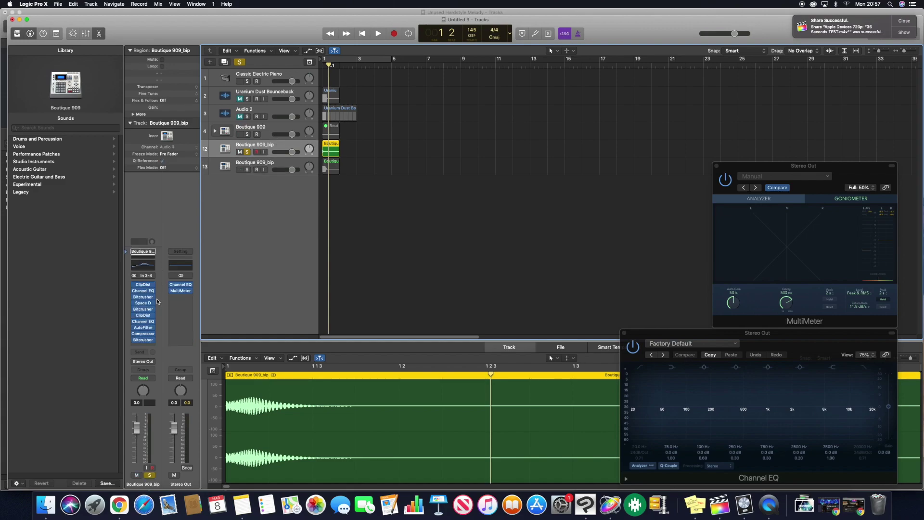